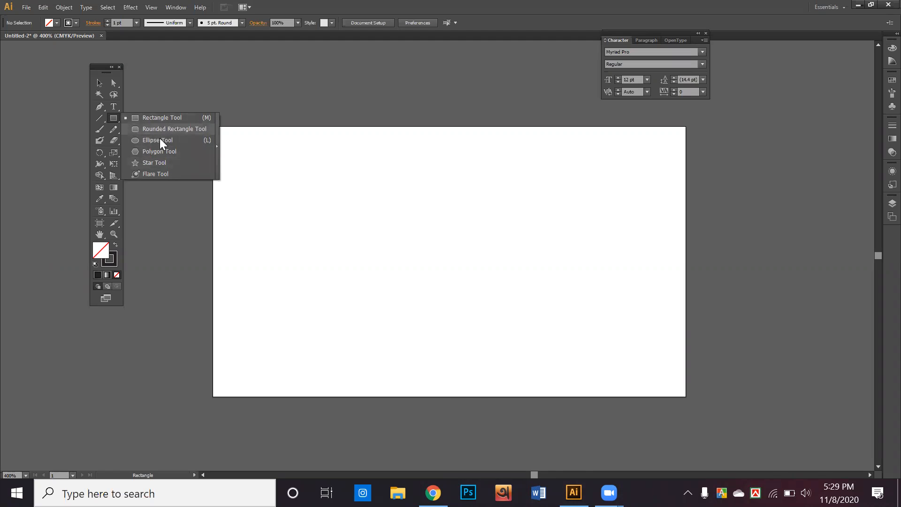
Step: Draw a 3.5 × 2 in rectangle and swap it to a dark fill with no stroke
{"action": "left_click", "coordinate": [250, 195]}
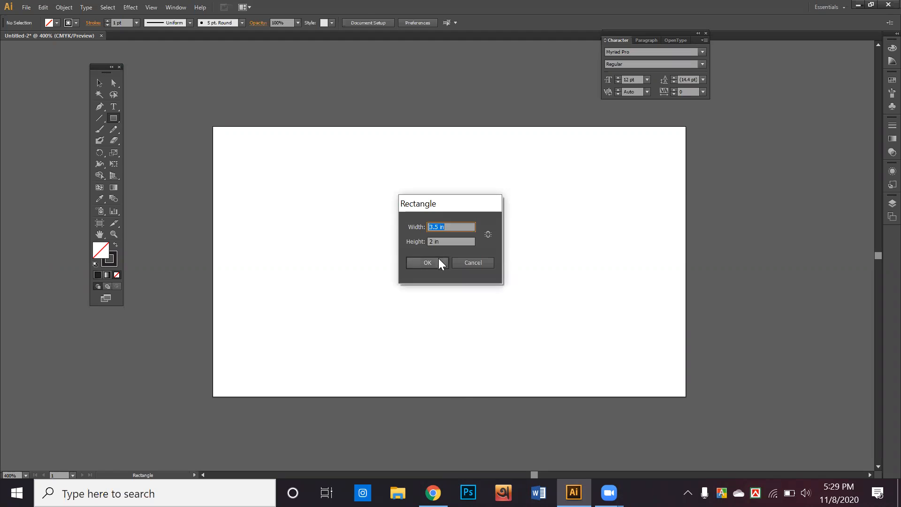
{"action": "left_click", "coordinate": [438, 259]}
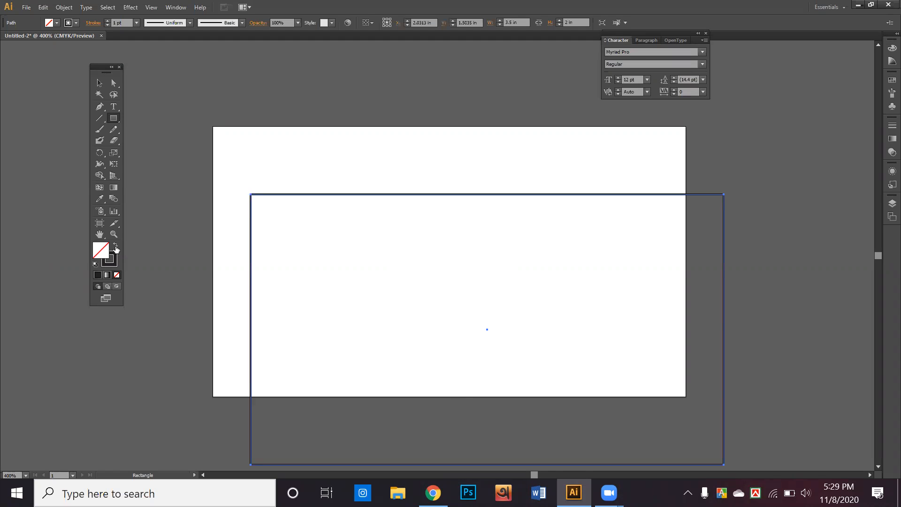
{"action": "left_click", "coordinate": [115, 246]}
Step: Move the dark rectangle so it exactly covers the artboard
{"action": "left_click", "coordinate": [99, 83]}
{"action": "left_click_drag", "start_coordinate": [324, 268], "coordinate": [287, 199]}
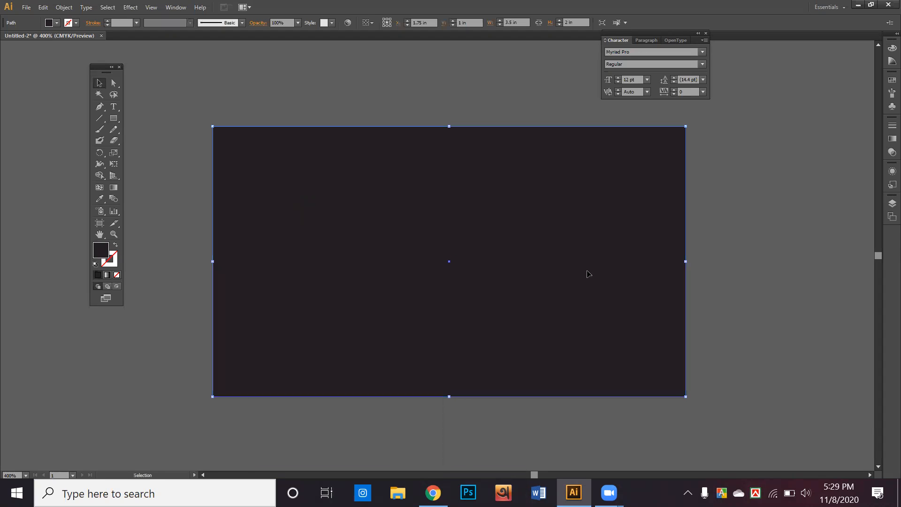
{"action": "left_click", "coordinate": [716, 285]}
{"action": "left_click", "coordinate": [286, 203]}
Step: Draw a small 0.316 in square near the card's upper middle
{"action": "key", "text": "ctrl+2"}
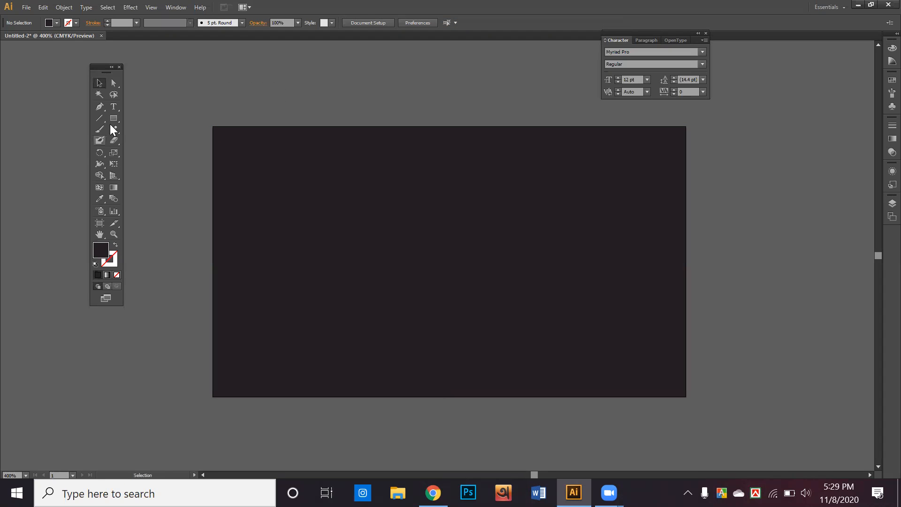
{"action": "left_click", "coordinate": [111, 118]}
{"action": "left_click_drag", "start_coordinate": [399, 174], "coordinate": [442, 216]}
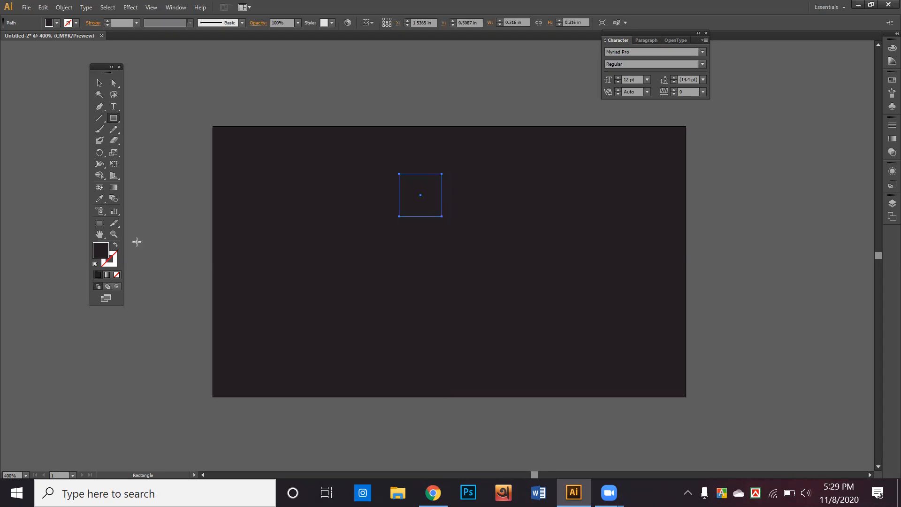
Step: Fill the small square with bright green
{"action": "double_click", "coordinate": [105, 252]}
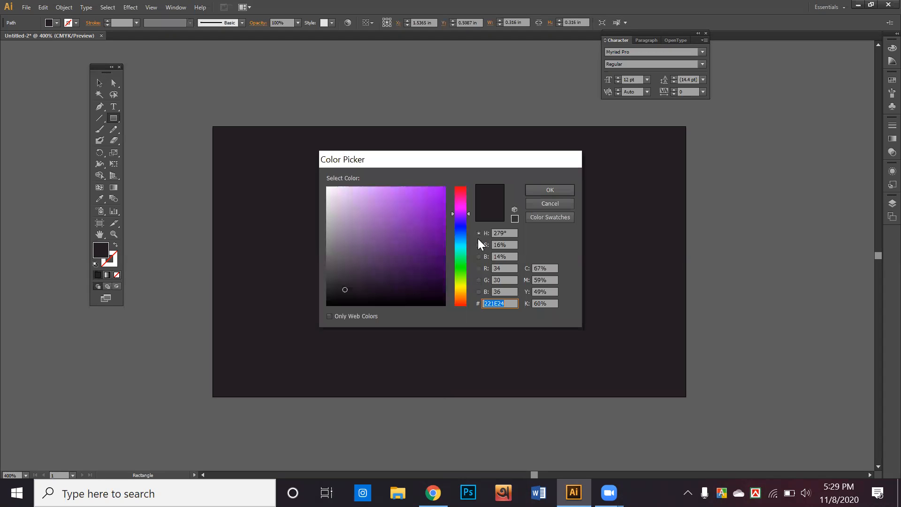
{"action": "left_click_drag", "start_coordinate": [461, 231], "coordinate": [462, 251]}
{"action": "left_click_drag", "start_coordinate": [441, 204], "coordinate": [450, 189]}
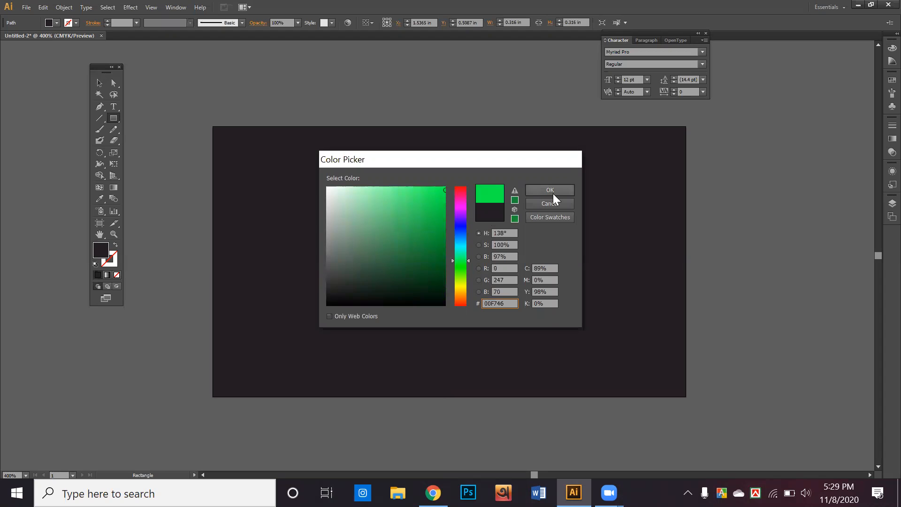
{"action": "left_click", "coordinate": [550, 190]}
Step: Alt-drag a copy of the green square just to its right
{"action": "left_click", "coordinate": [99, 84]}
{"action": "left_click", "coordinate": [264, 66]}
{"action": "left_click", "coordinate": [422, 199]}
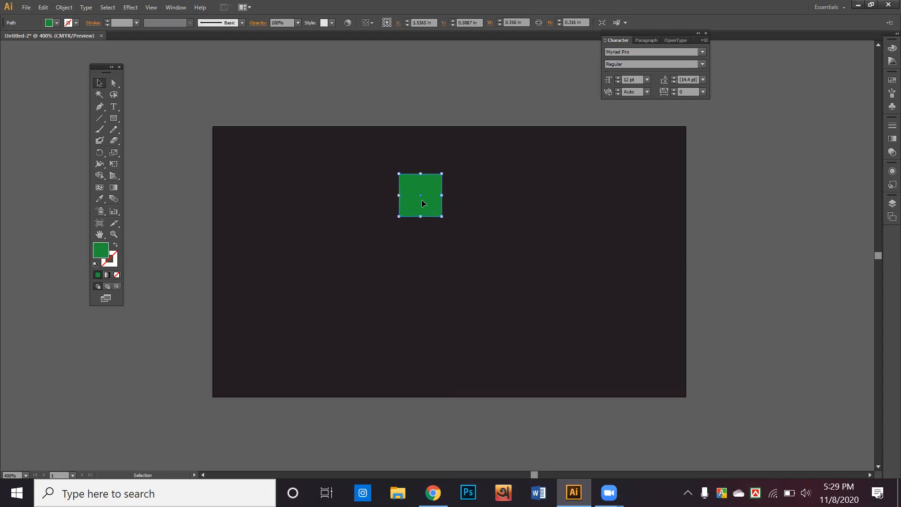
{"action": "left_click_drag", "start_coordinate": [432, 202], "coordinate": [476, 202]}
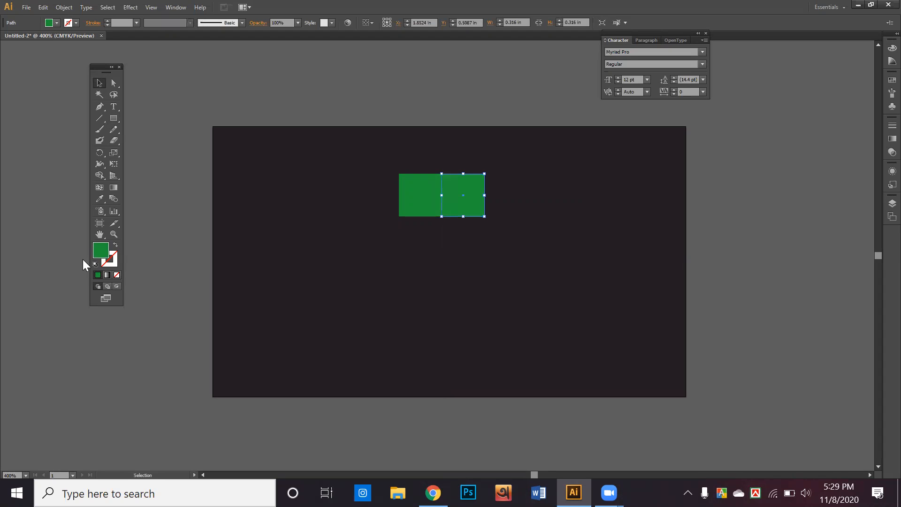
Step: Give the copied square a darker green fill and select it
{"action": "double_click", "coordinate": [102, 248]}
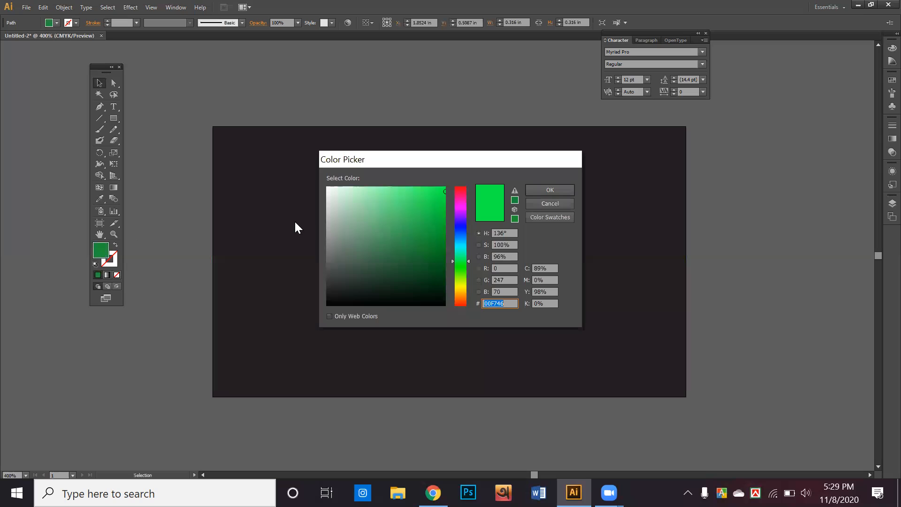
{"action": "left_click_drag", "start_coordinate": [439, 208], "coordinate": [451, 242]}
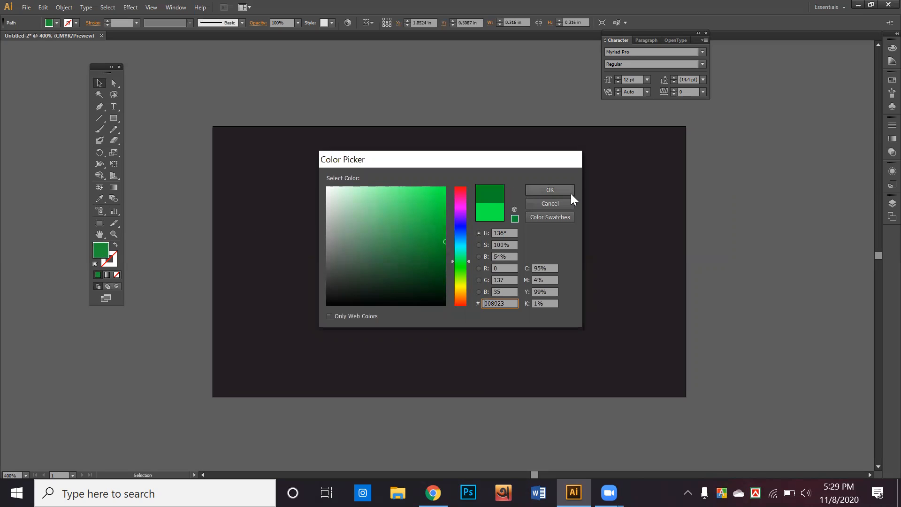
{"action": "left_click", "coordinate": [571, 193]}
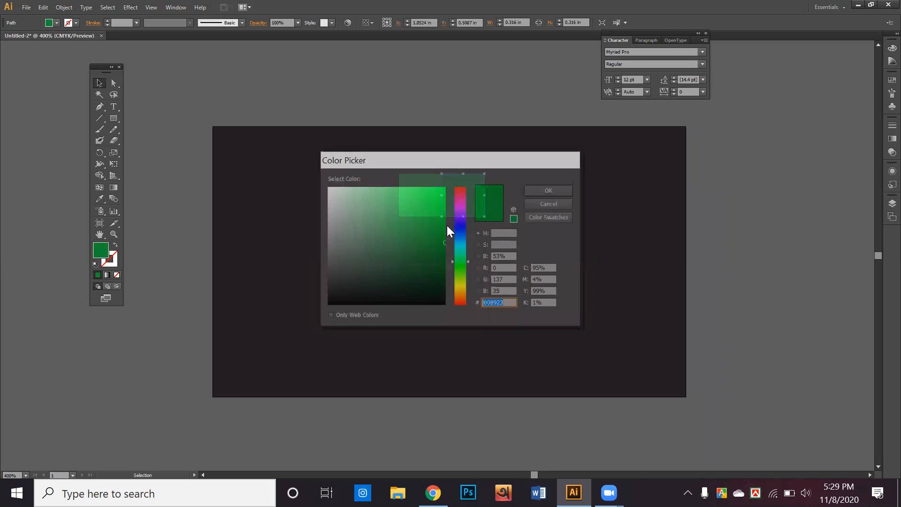
{"action": "left_click_drag", "start_coordinate": [440, 246], "coordinate": [448, 261]}
{"action": "left_click", "coordinate": [551, 193]}
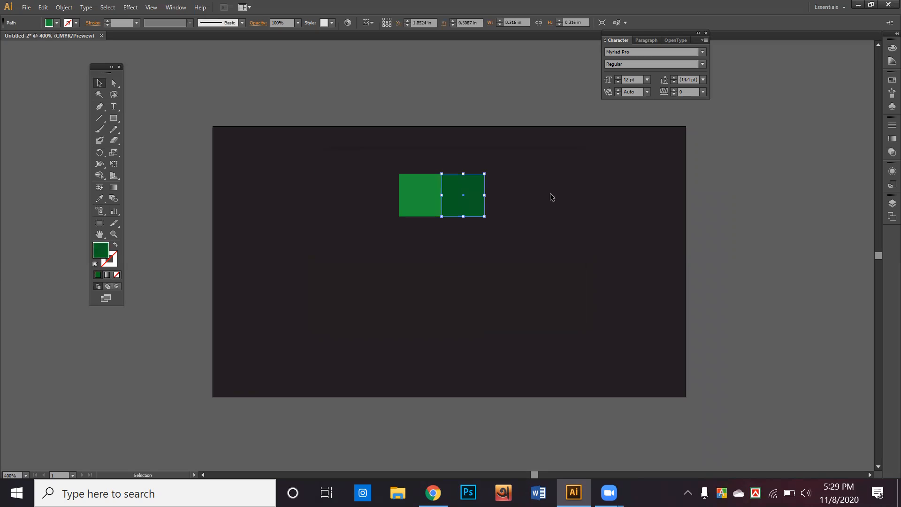
{"action": "left_click", "coordinate": [348, 84]}
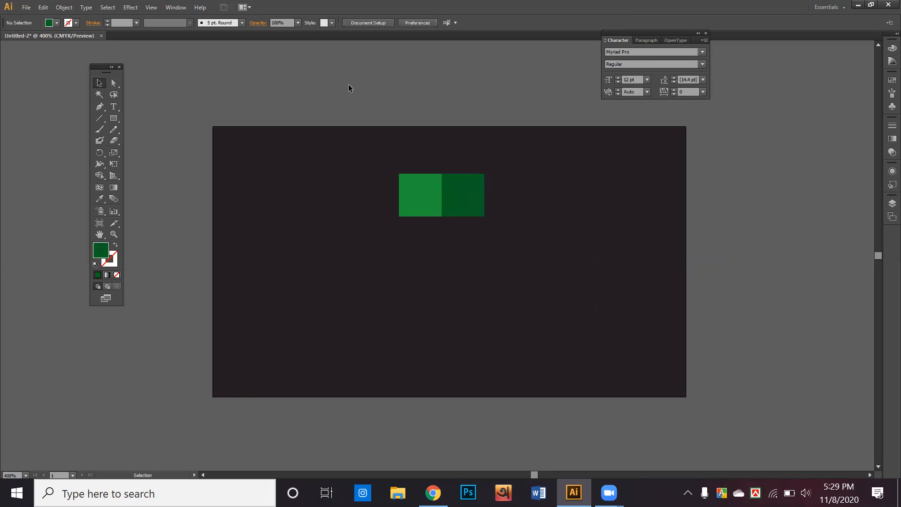
{"action": "left_click", "coordinate": [475, 205]}
Step: Try moving the dark square's right corner points, then undo the change
{"action": "left_click", "coordinate": [114, 81]}
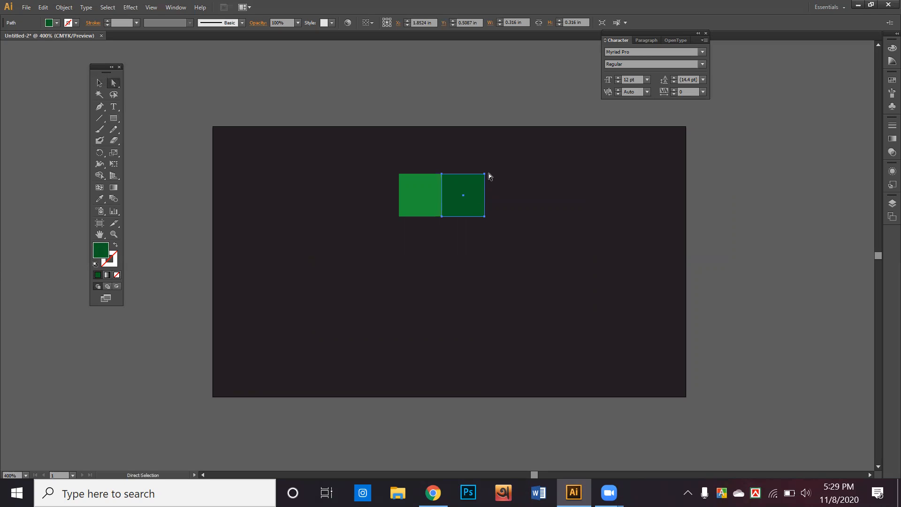
{"action": "left_click", "coordinate": [485, 174]}
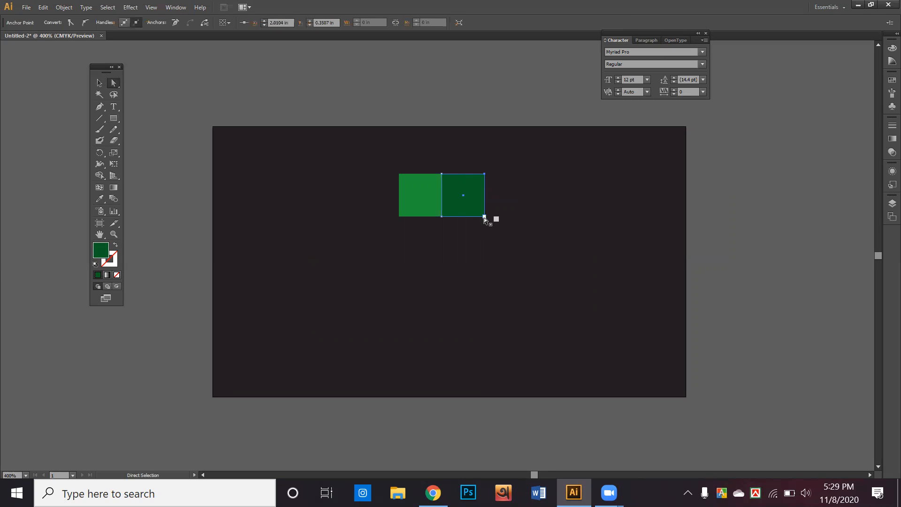
{"action": "left_click_drag", "start_coordinate": [484, 217], "coordinate": [501, 205]}
{"action": "left_click_drag", "start_coordinate": [485, 174], "coordinate": [510, 169]}
{"action": "key", "text": "ctrl+z"}
{"action": "key", "text": "ctrl+z"}
{"action": "left_click_drag", "start_coordinate": [486, 217], "coordinate": [486, 217]}
{"action": "left_click", "coordinate": [483, 175], "text": "ctrl"}
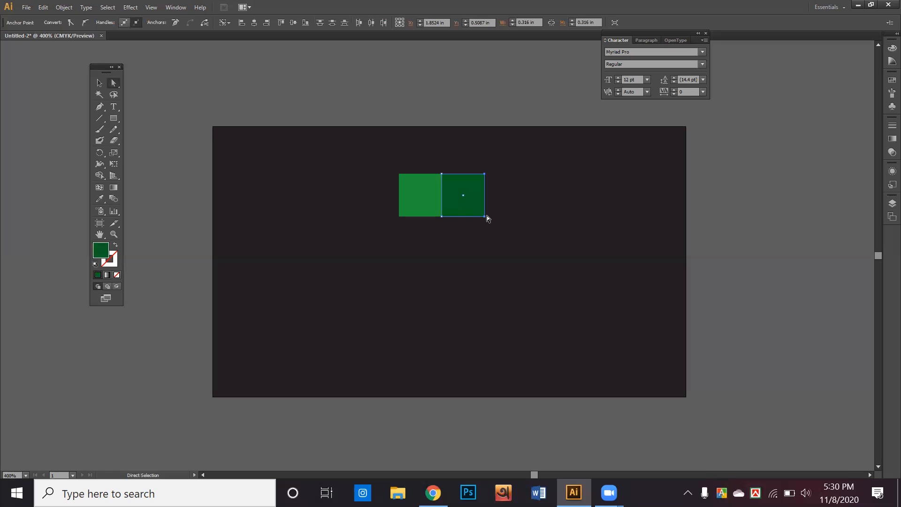
Step: Raise the dark square's right edge so it slants upward into a fold
{"action": "scroll", "coordinate": [468, 204], "scroll_direction": "up", "scroll_amount": 5}
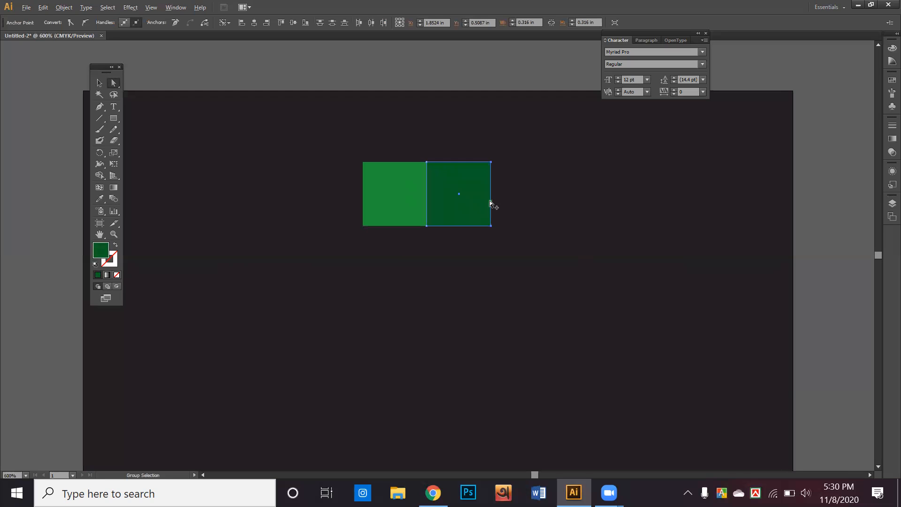
{"action": "left_click_drag", "start_coordinate": [433, 183], "coordinate": [431, 258]}
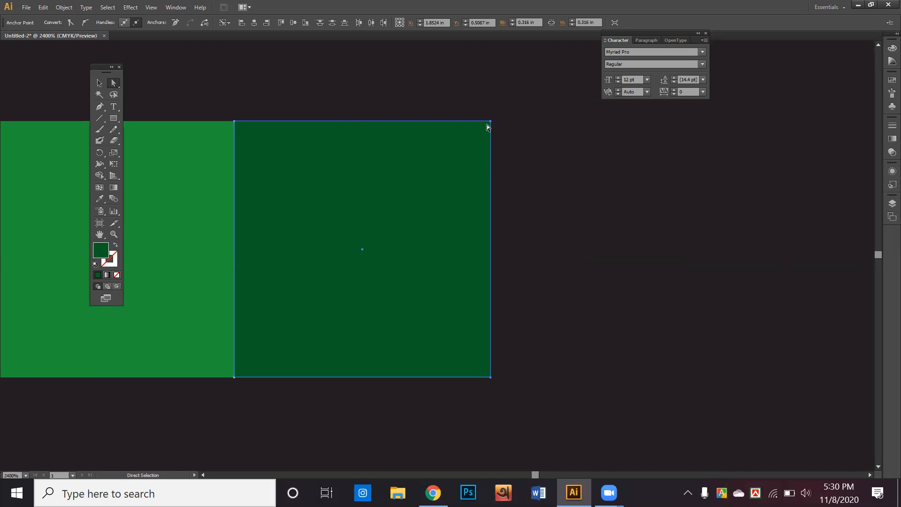
{"action": "scroll", "coordinate": [481, 145], "scroll_direction": "down", "scroll_amount": 3}
{"action": "left_click_drag", "start_coordinate": [478, 177], "coordinate": [458, 255]}
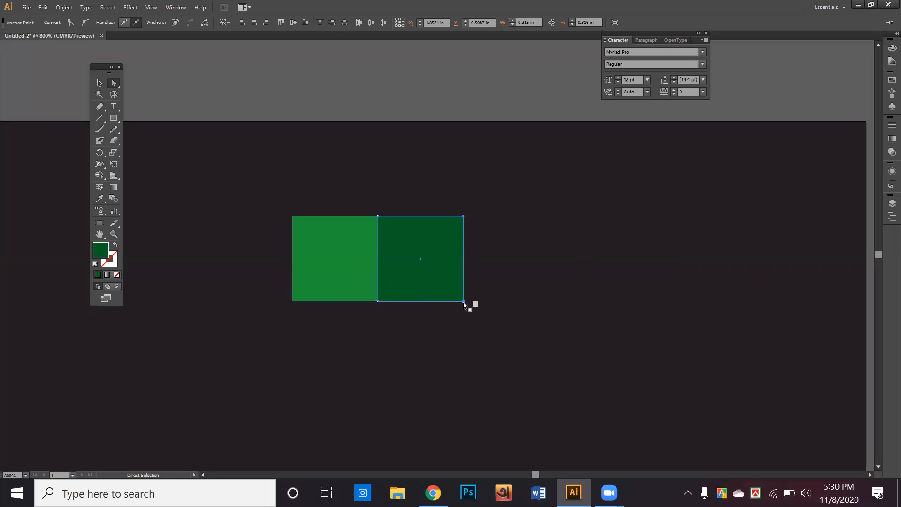
{"action": "left_click", "coordinate": [463, 302]}
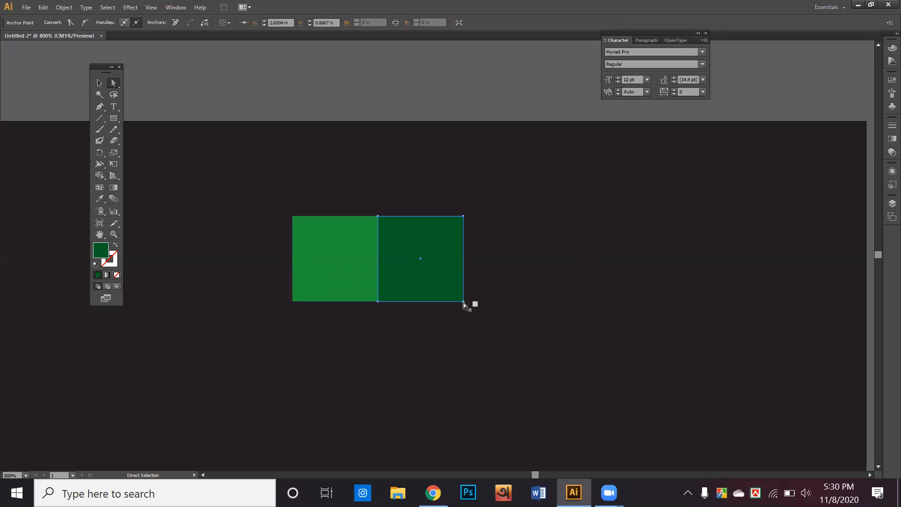
{"action": "left_click", "coordinate": [463, 216], "text": "shift"}
{"action": "left_click_drag", "start_coordinate": [463, 216], "coordinate": [463, 171]}
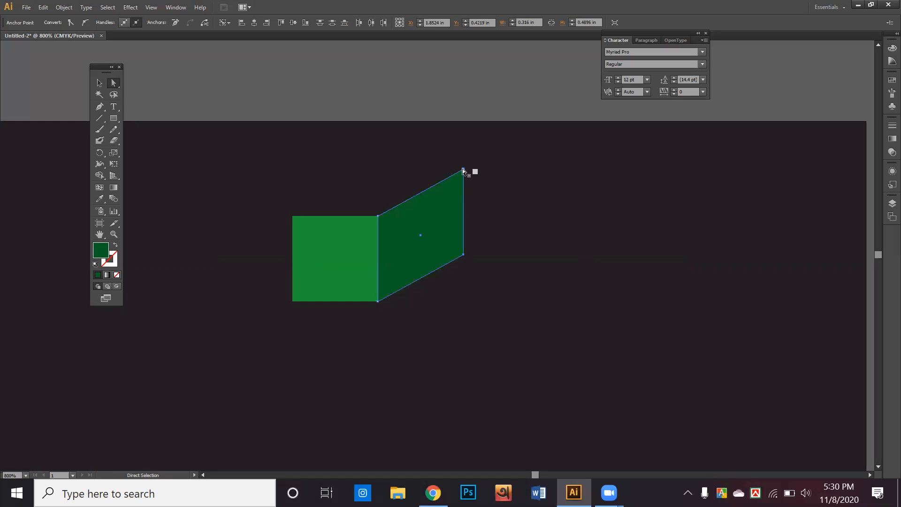
Step: Copy the green square past the fold and stretch it into a long bar to the card edge
{"action": "left_click", "coordinate": [99, 83]}
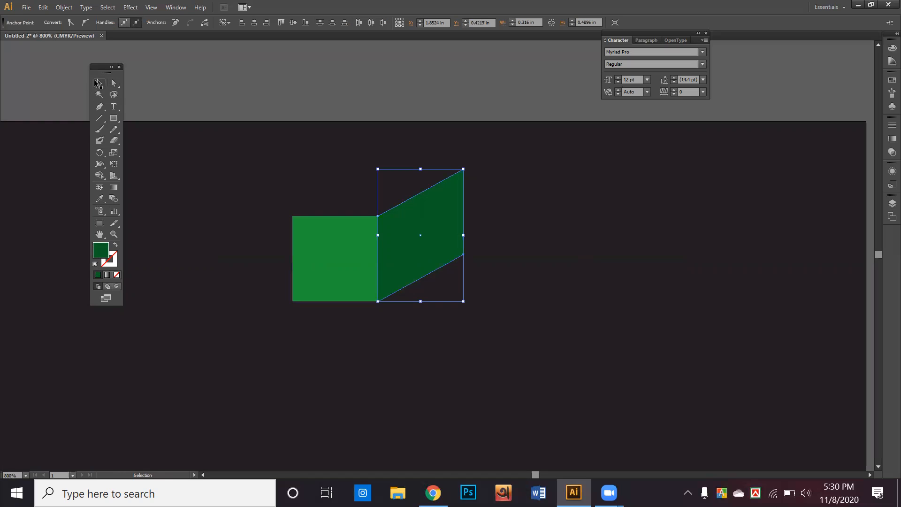
{"action": "left_click", "coordinate": [305, 237]}
{"action": "left_click_drag", "start_coordinate": [305, 237], "coordinate": [556, 215]}
{"action": "scroll", "coordinate": [486, 212], "scroll_direction": "down", "scroll_amount": 5}
{"action": "left_click", "coordinate": [561, 226]}
{"action": "scroll", "coordinate": [544, 226], "scroll_direction": "up", "scroll_amount": 1}
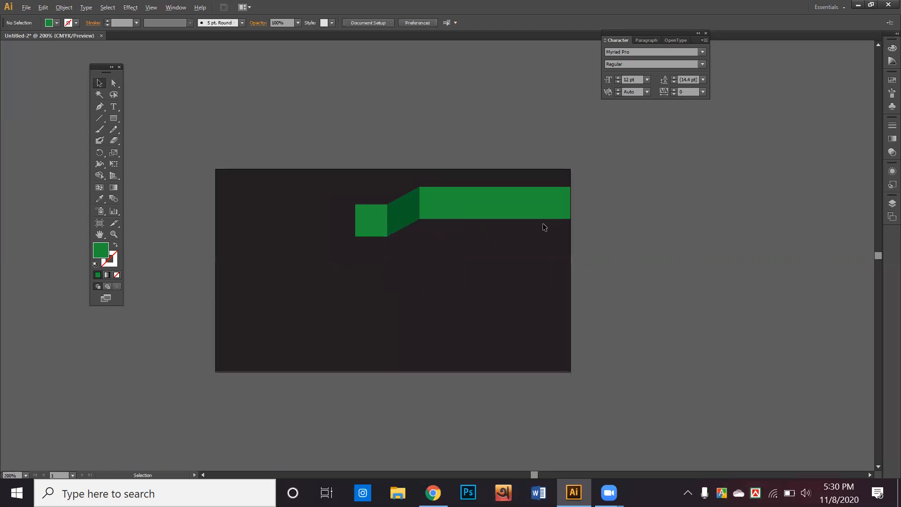
{"action": "scroll", "coordinate": [544, 228], "scroll_direction": "up", "scroll_amount": 2}
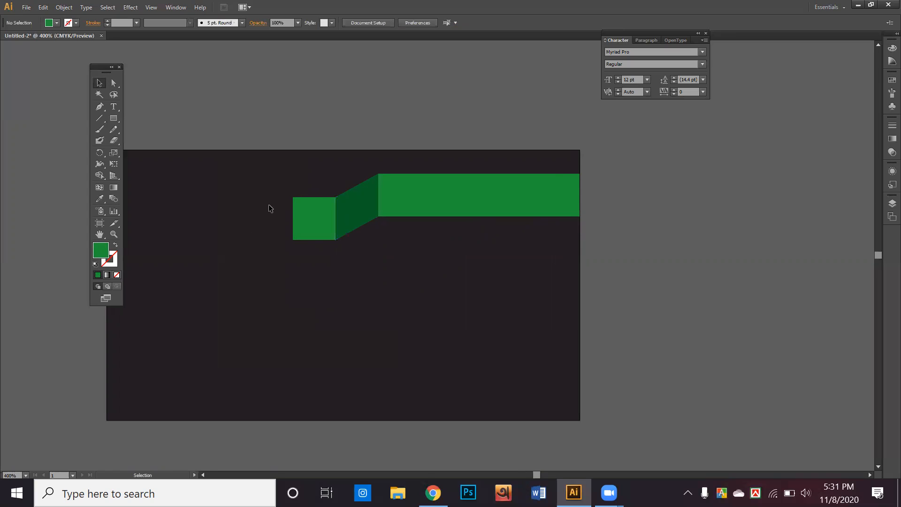
Step: Copy the green square below the ribbon and fill the copy with red
{"action": "left_click", "coordinate": [344, 210]}
{"action": "left_click", "coordinate": [322, 216]}
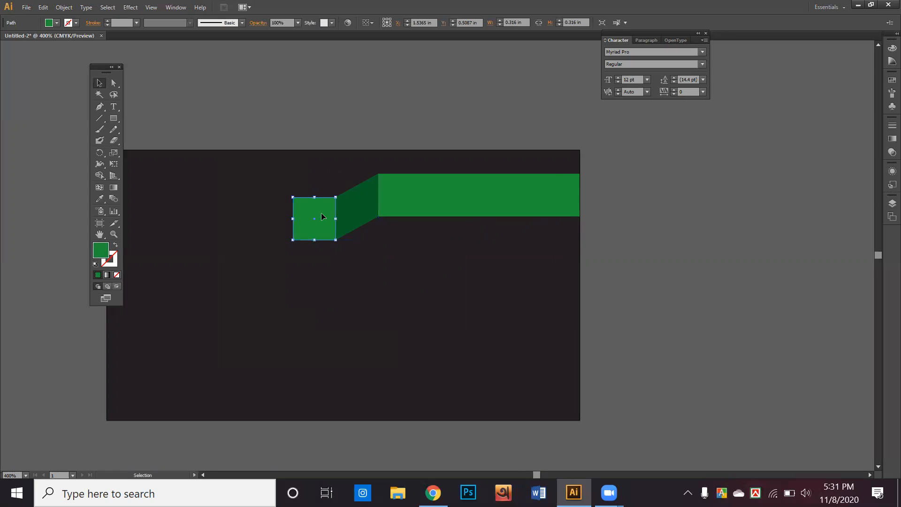
{"action": "left_click_drag", "start_coordinate": [322, 216], "coordinate": [324, 277]}
{"action": "double_click", "coordinate": [107, 248]}
{"action": "mouse_move", "coordinate": [454, 201]}
{"action": "left_mouse_down"}
{"action": "mouse_move", "coordinate": [458, 177]}
{"action": "mouse_move", "coordinate": [448, 185]}
{"action": "left_mouse_up"}
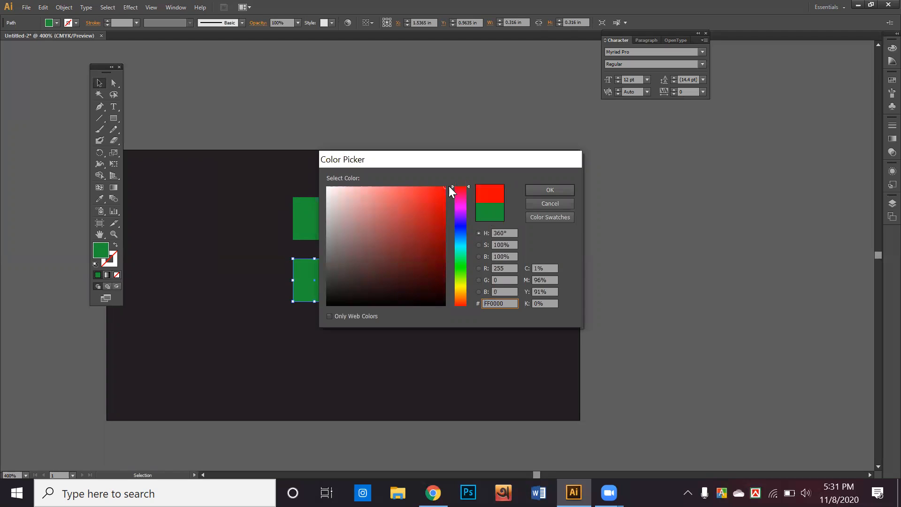
{"action": "left_click", "coordinate": [553, 188]}
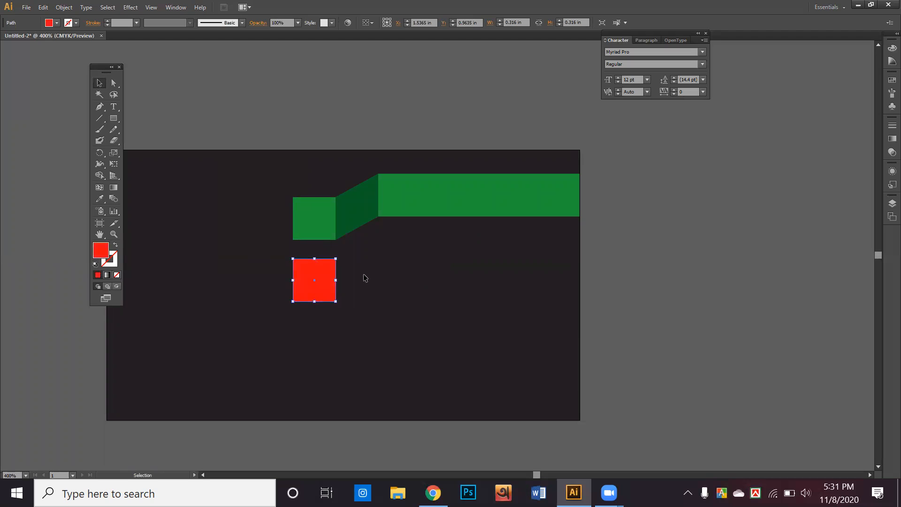
Step: Raise the red copy's right edge, then delete those right-side anchor points
{"action": "left_click", "coordinate": [114, 84]}
{"action": "left_click", "coordinate": [335, 260]}
{"action": "left_click", "coordinate": [334, 302], "text": "shift"}
{"action": "left_click_drag", "start_coordinate": [335, 302], "coordinate": [334, 280]}
{"action": "key", "text": "Delete"}
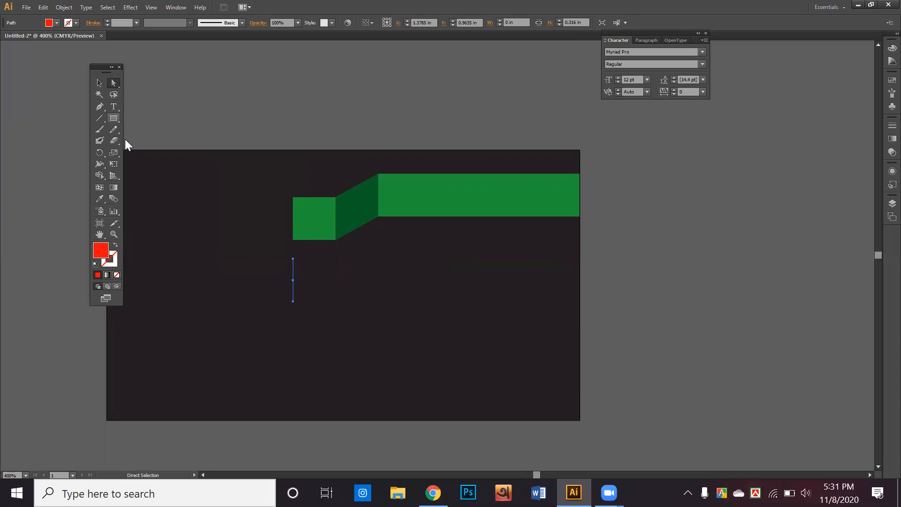
Step: Clear the leftover selection and unlock all objects, including the dark background
{"action": "left_click", "coordinate": [99, 83]}
{"action": "left_click", "coordinate": [243, 164]}
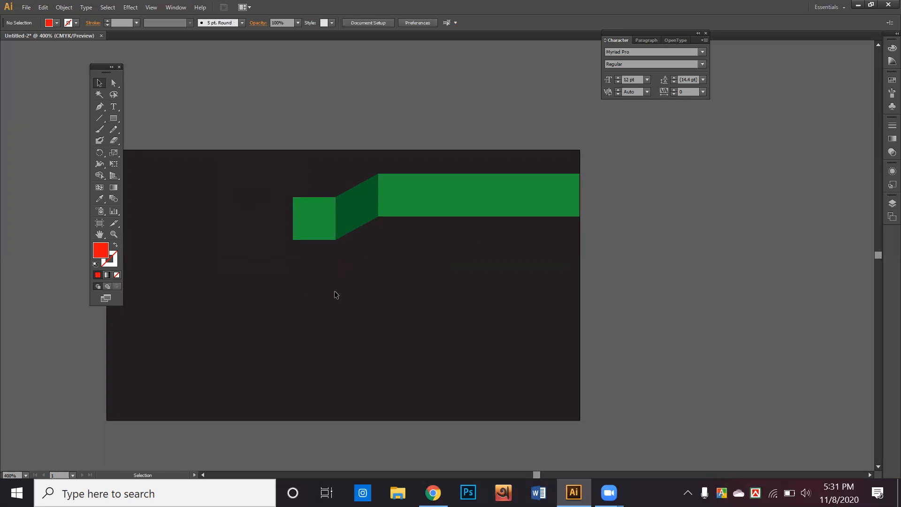
{"action": "left_click_drag", "start_coordinate": [205, 205], "coordinate": [342, 308]}
{"action": "left_click", "coordinate": [345, 342]}
{"action": "key", "text": "ctrl+alt+2"}
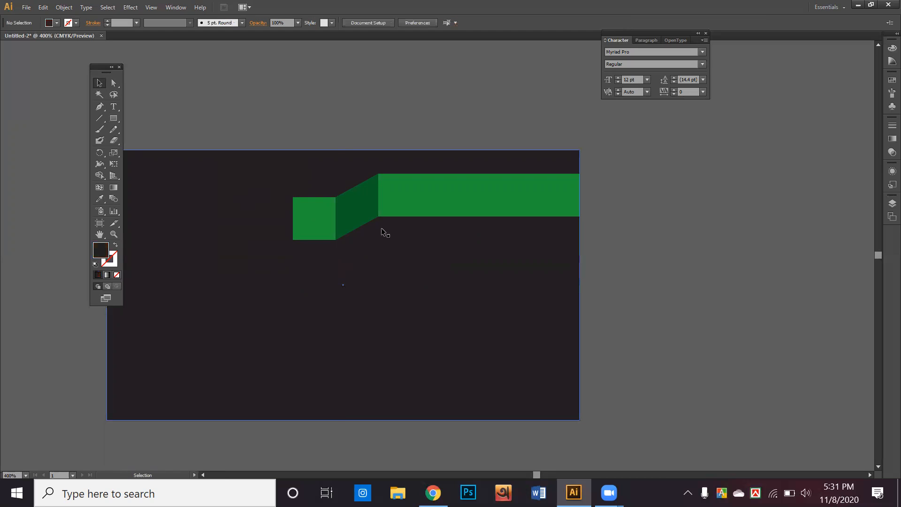
Step: Drag the dark background aside, then undo to restore it
{"action": "left_click_drag", "start_coordinate": [398, 264], "coordinate": [551, 288]}
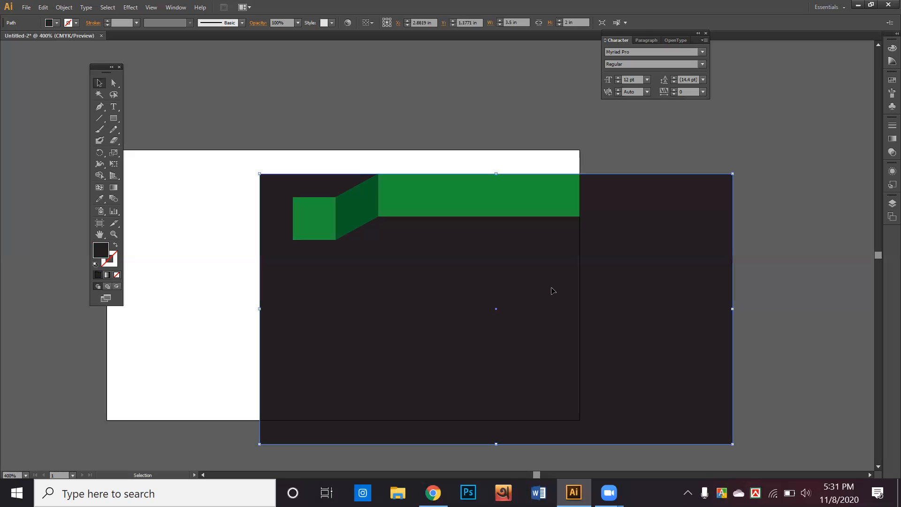
{"action": "key", "text": "ctrl+z"}
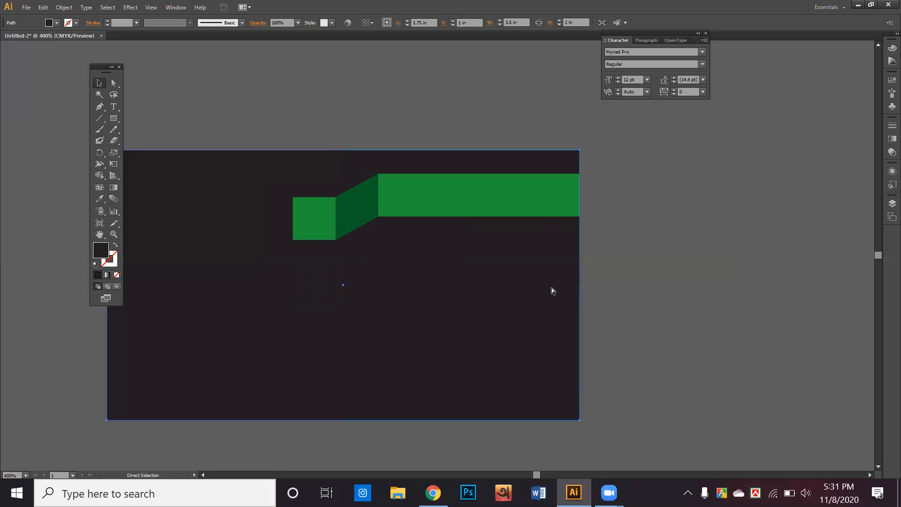
{"action": "key", "text": "ctrl+z"}
Step: Move the long green bar down and right, overhanging the card's right edge
{"action": "left_click_drag", "start_coordinate": [525, 183], "coordinate": [628, 280]}
{"action": "left_click_drag", "start_coordinate": [594, 241], "coordinate": [602, 239]}
{"action": "left_click_drag", "start_coordinate": [529, 320], "coordinate": [617, 372]}
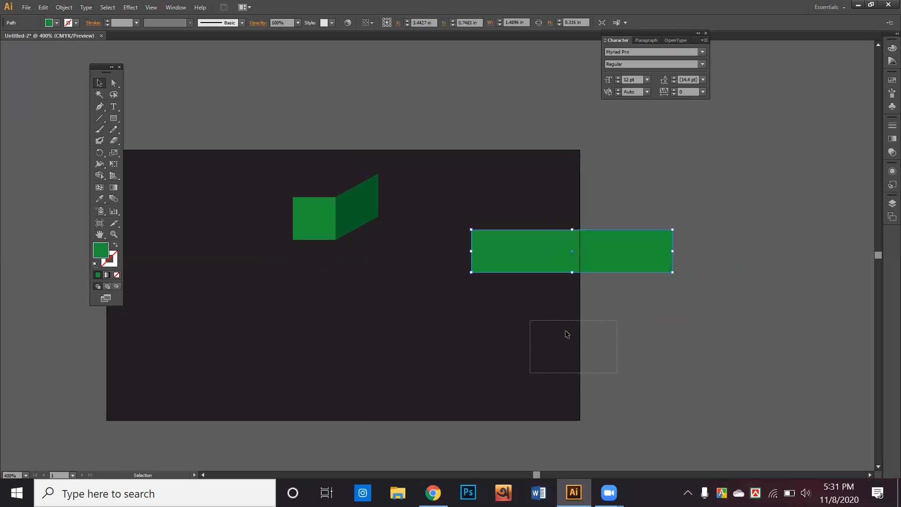
{"action": "left_click_drag", "start_coordinate": [567, 332], "coordinate": [630, 373]}
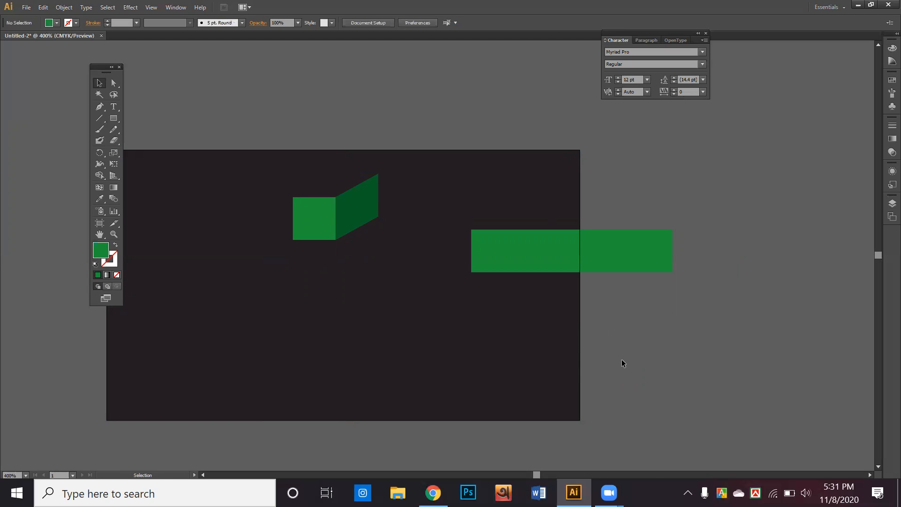
{"action": "key", "text": "ctrl+z"}
{"action": "key", "text": "ctrl+z"}
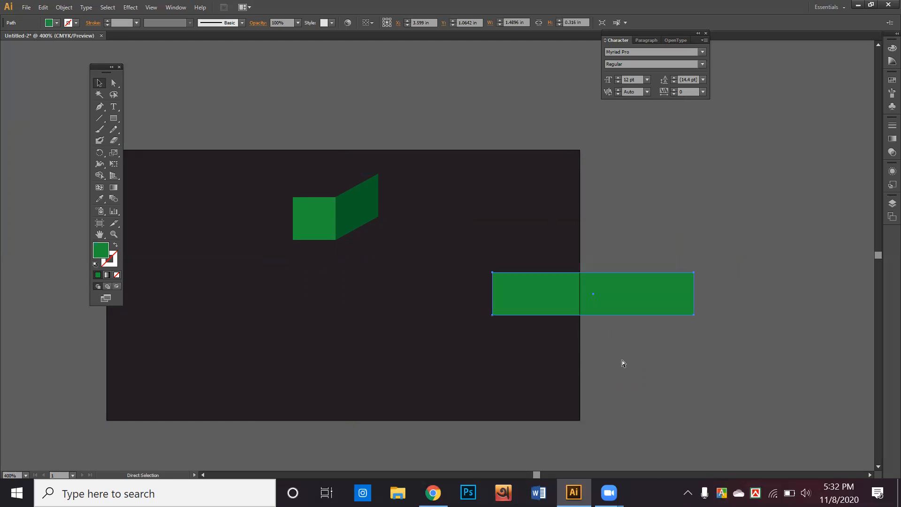
Step: Select the three green ribbon pieces and Alt-drag two copies downward below the original
{"action": "left_click_drag", "start_coordinate": [618, 261], "coordinate": [281, 185]}
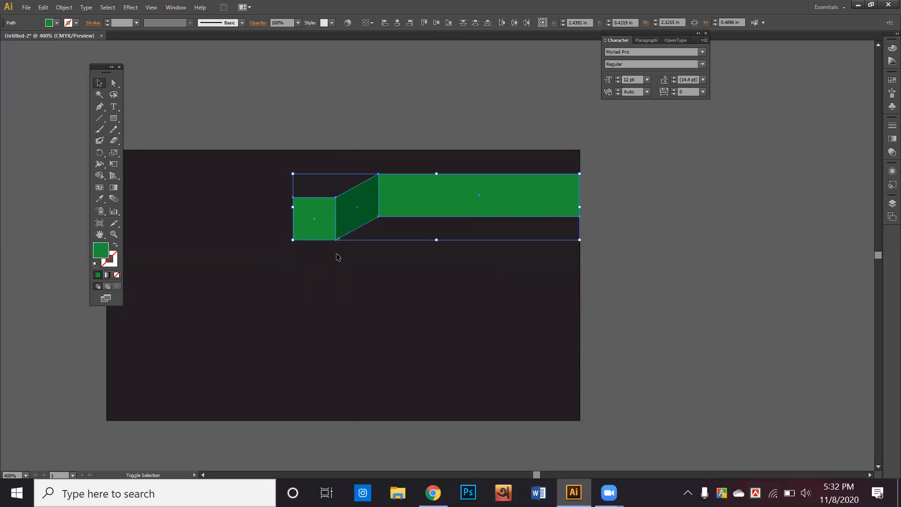
{"action": "left_click", "coordinate": [351, 208]}
{"action": "left_click_drag", "start_coordinate": [616, 260], "coordinate": [263, 182]}
{"action": "left_click_drag", "start_coordinate": [353, 211], "coordinate": [358, 286]}
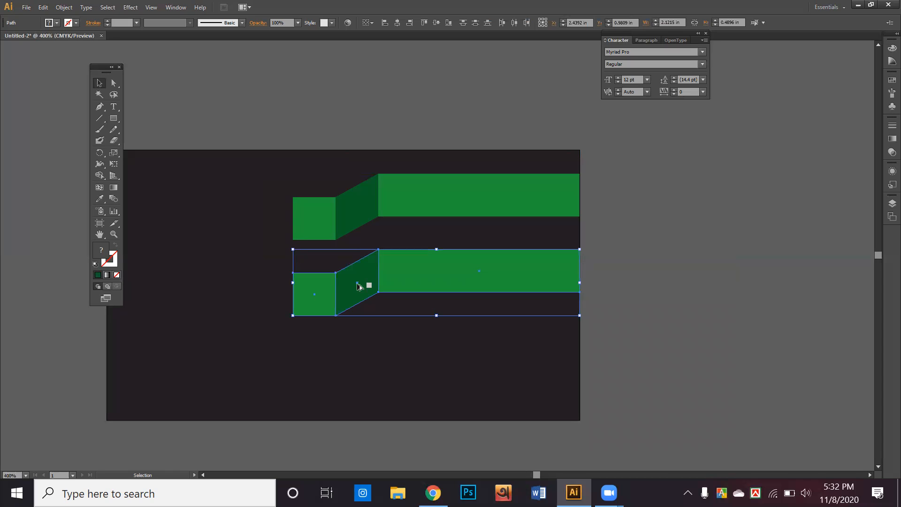
{"action": "left_click_drag", "start_coordinate": [360, 285], "coordinate": [367, 367]}
{"action": "left_click_drag", "start_coordinate": [367, 371], "coordinate": [367, 371]}
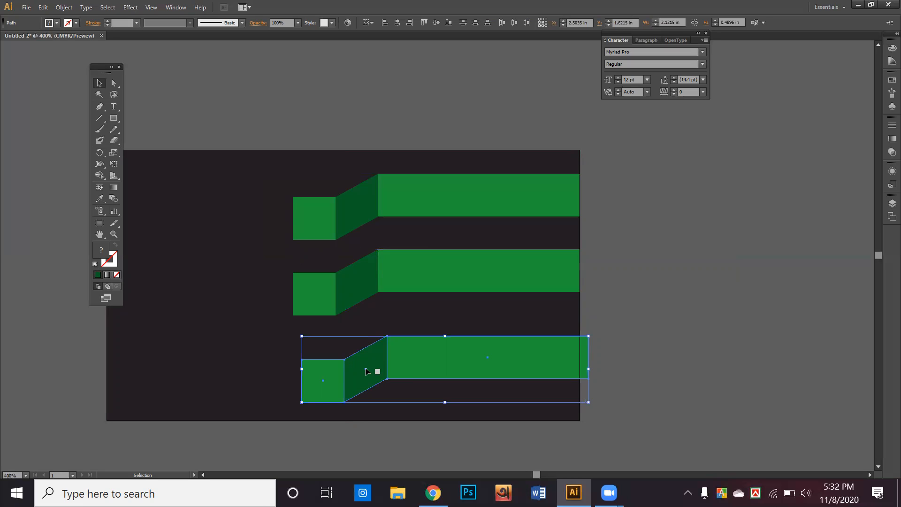
Step: Undo the two ribbon copies and pan to empty canvas beside the card
{"action": "key", "text": "ctrl+z"}
{"action": "key", "text": "ctrl+z"}
{"action": "key", "text": "ctrl+z"}
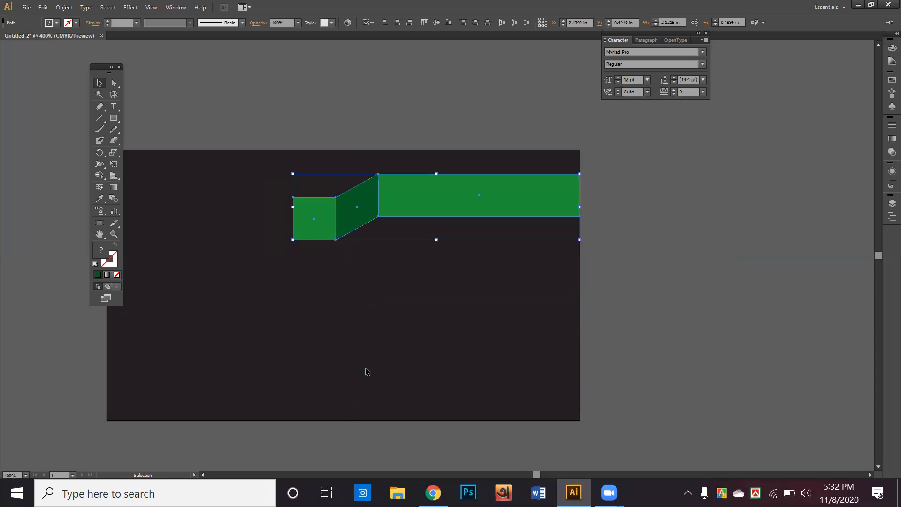
{"action": "left_click", "coordinate": [618, 205]}
{"action": "key", "text": "space"}
{"action": "left_click_drag", "start_coordinate": [638, 207], "coordinate": [277, 252]}
{"action": "left_click_drag", "start_coordinate": [591, 216], "coordinate": [181, 174]}
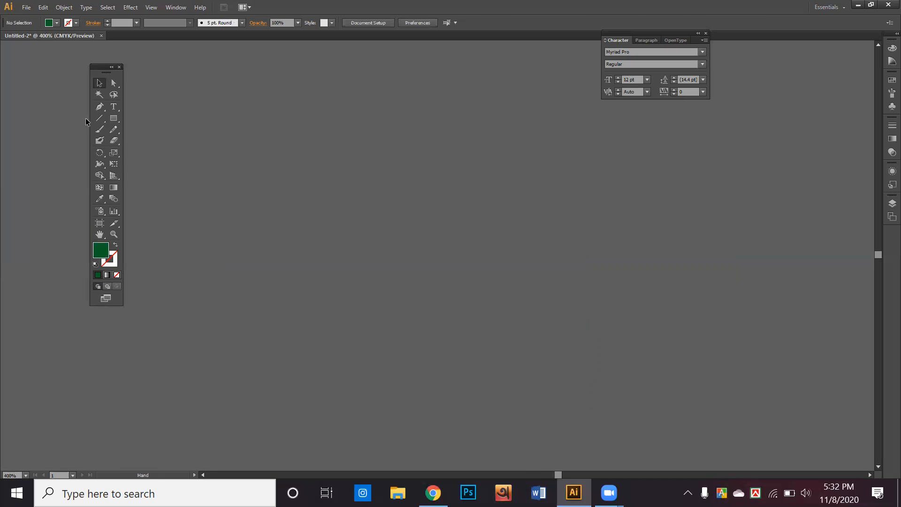
Step: Draw a trial dark green rectangle on the empty canvas
{"action": "left_click", "coordinate": [114, 106]}
{"action": "left_click", "coordinate": [116, 118]}
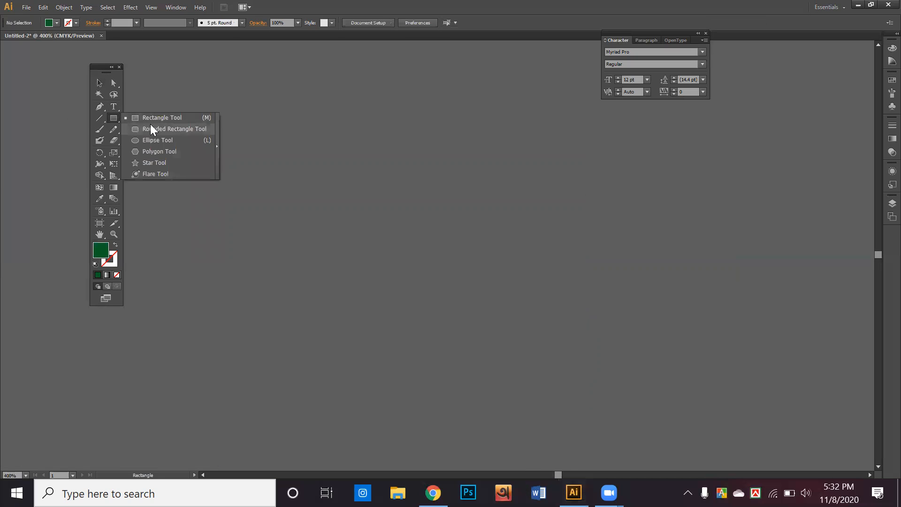
{"action": "left_click", "coordinate": [152, 120]}
{"action": "left_click_drag", "start_coordinate": [201, 135], "coordinate": [434, 189]}
{"action": "left_click", "coordinate": [98, 84]}
{"action": "left_click_drag", "start_coordinate": [221, 142], "coordinate": [435, 229]}
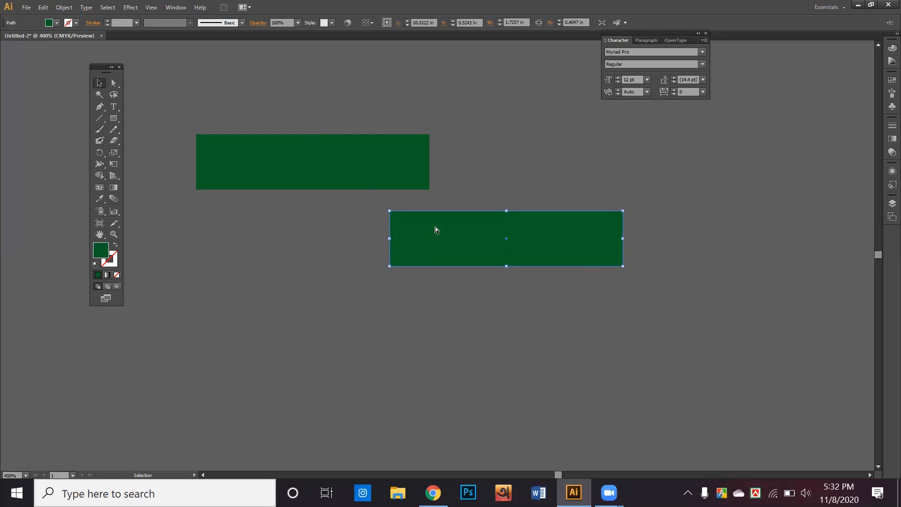
Step: Repeat the rectangle several times with Ctrl+D, then select and delete all the copies
{"action": "key", "text": "ctrl+d"}
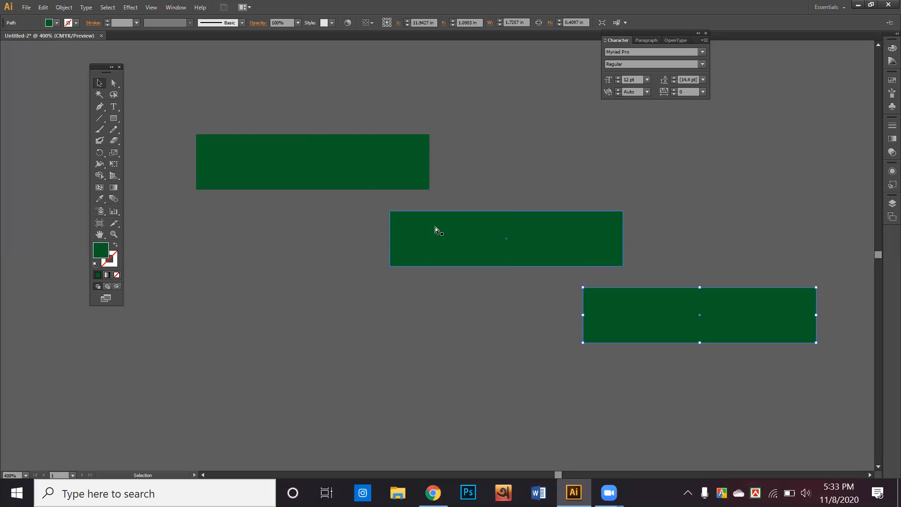
{"action": "key", "text": "ctrl+minus"}
{"action": "key", "text": "ctrl+minus"}
{"action": "key", "text": "ctrl+d"}
{"action": "key", "text": "ctrl+d"}
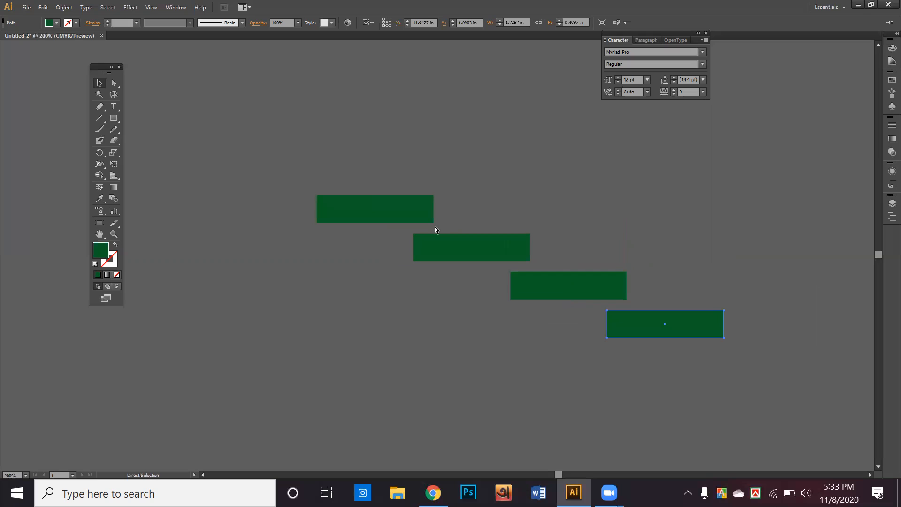
{"action": "key", "text": "ctrl+d"}
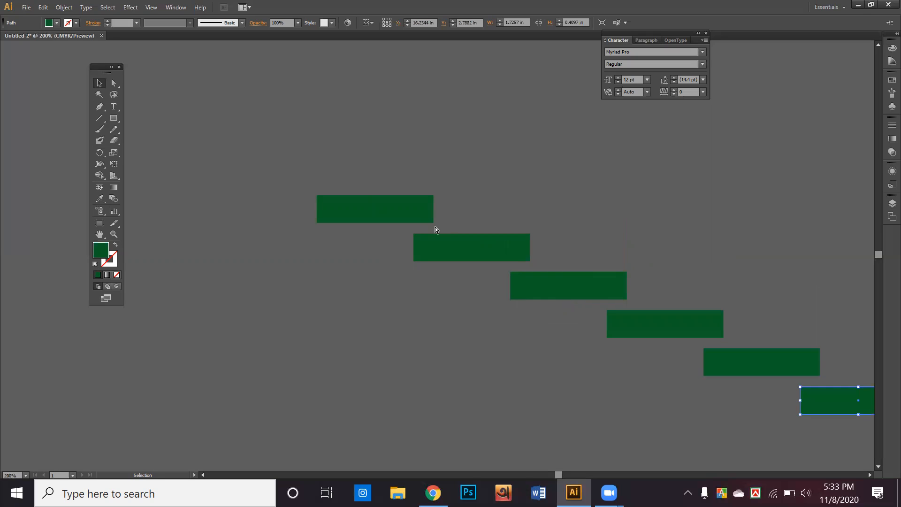
{"action": "key", "text": "ctrl+minus"}
{"action": "key", "text": "ctrl+minus"}
{"action": "key", "text": "ctrl+minus"}
{"action": "key", "text": "ctrl+minus"}
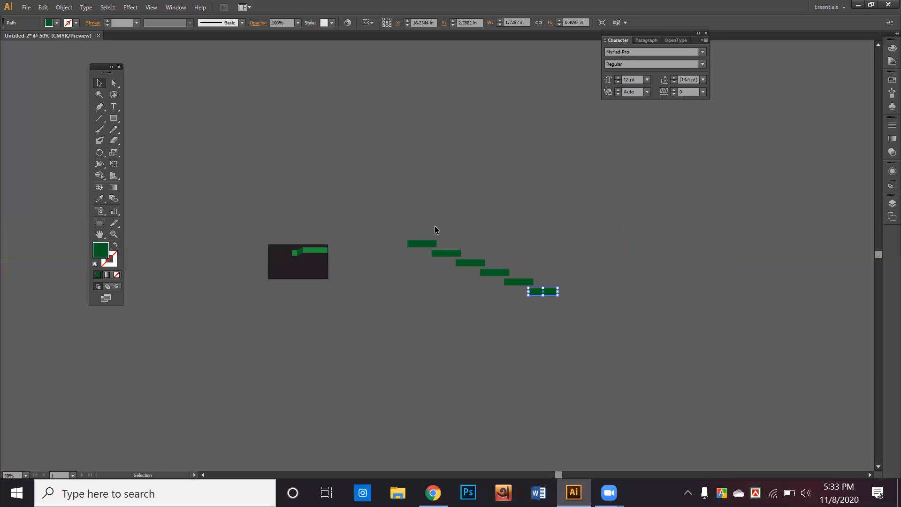
{"action": "key", "text": "ctrl+d"}
{"action": "key", "text": "ctrl+d"}
{"action": "key", "text": "ctrl+d"}
{"action": "key", "text": "ctrl+d"}
{"action": "key", "text": "ctrl+d"}
{"action": "key", "text": "ctrl+d"}
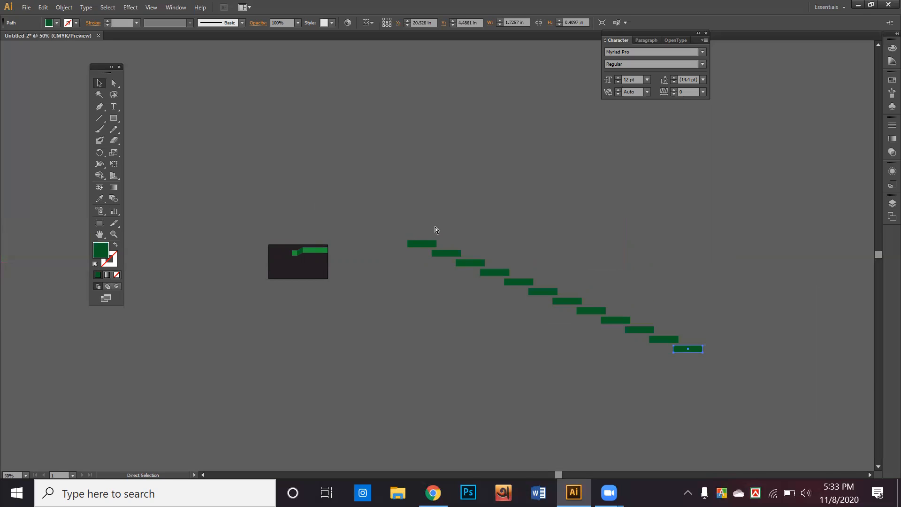
{"action": "key", "text": "ctrl+d"}
{"action": "key", "text": "ctrl+d"}
{"action": "key", "text": "ctrl+d"}
{"action": "key", "text": "ctrl+d"}
{"action": "key", "text": "ctrl+d"}
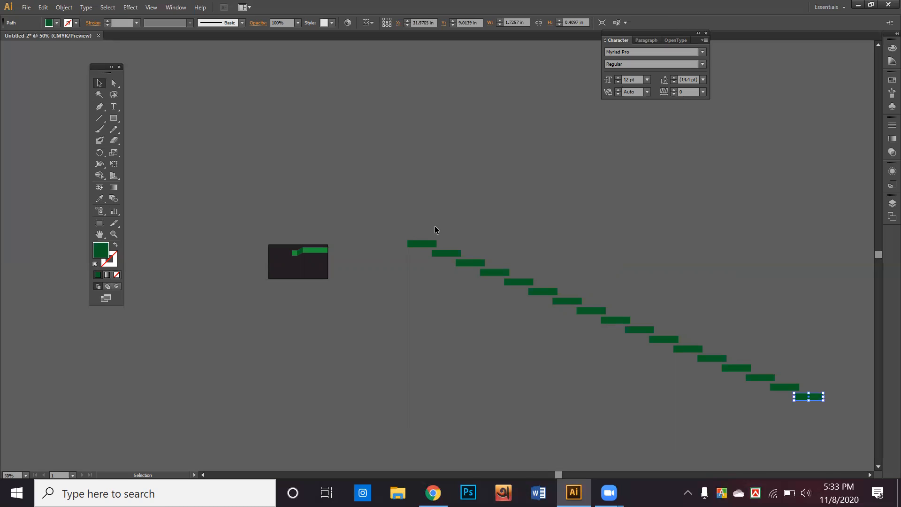
{"action": "left_click_drag", "start_coordinate": [731, 392], "coordinate": [789, 388]}
{"action": "key", "text": "Delete"}
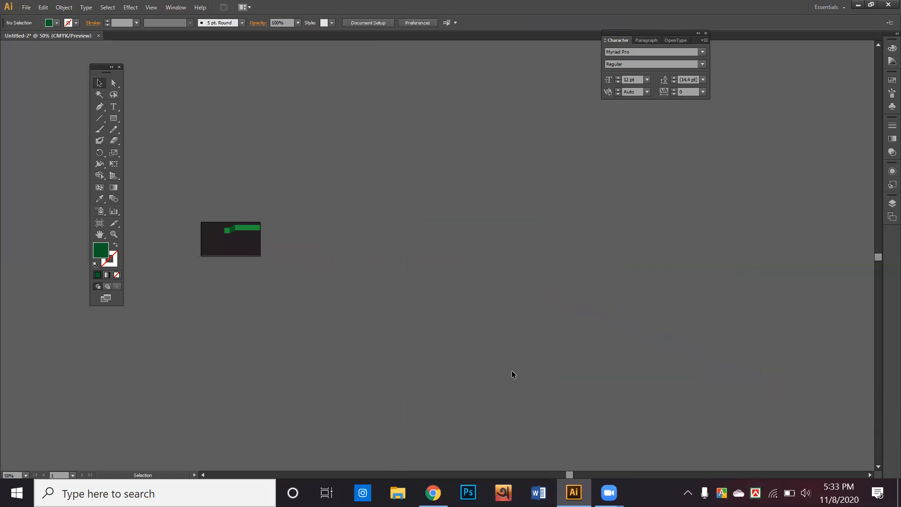
Step: Duplicate the green ribbon downward with Alt+Shift-drag and Ctrl+D into evenly spaced rows
{"action": "left_click_drag", "start_coordinate": [385, 321], "coordinate": [578, 318]}
{"action": "scroll", "coordinate": [255, 271], "scroll_direction": "up", "scroll_amount": 5}
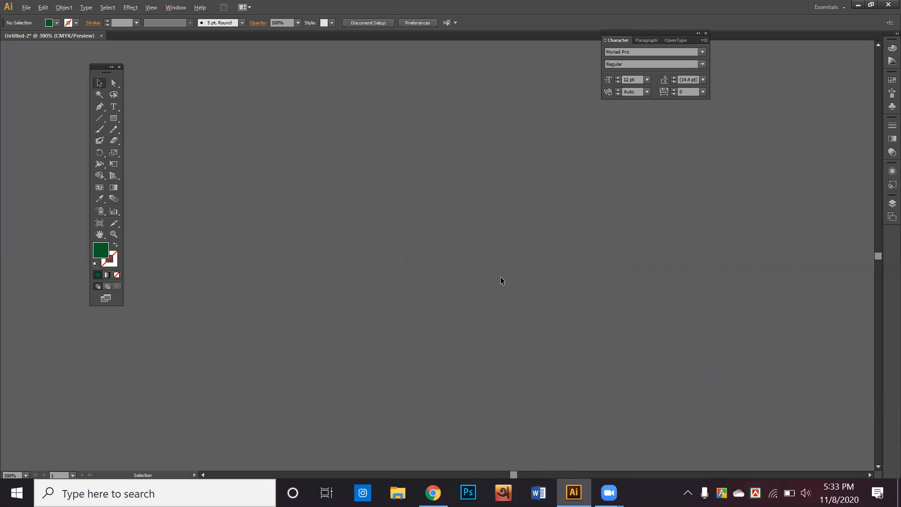
{"action": "scroll", "coordinate": [501, 276], "scroll_direction": "down", "scroll_amount": 3}
{"action": "scroll", "coordinate": [599, 268], "scroll_direction": "right", "scroll_amount": 5}
{"action": "scroll", "coordinate": [460, 260], "scroll_direction": "up", "scroll_amount": 1}
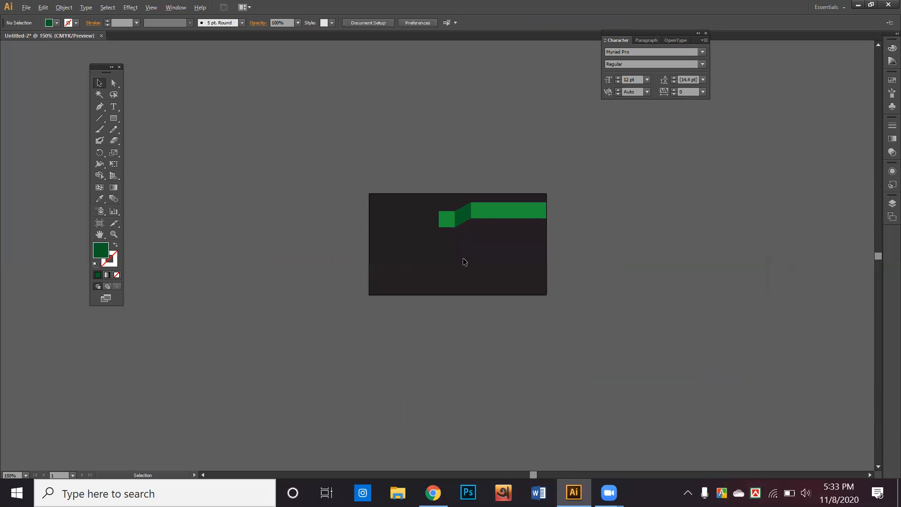
{"action": "scroll", "coordinate": [463, 261], "scroll_direction": "up", "scroll_amount": 4}
{"action": "left_click_drag", "start_coordinate": [703, 216], "coordinate": [295, 128]}
{"action": "left_click_drag", "start_coordinate": [440, 215], "coordinate": [442, 229]}
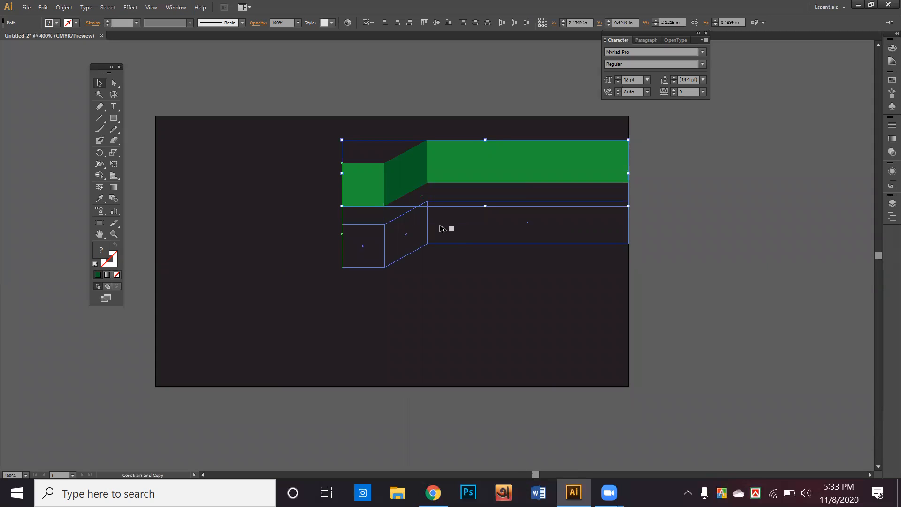
{"action": "left_click_drag", "start_coordinate": [442, 229], "coordinate": [440, 229]}
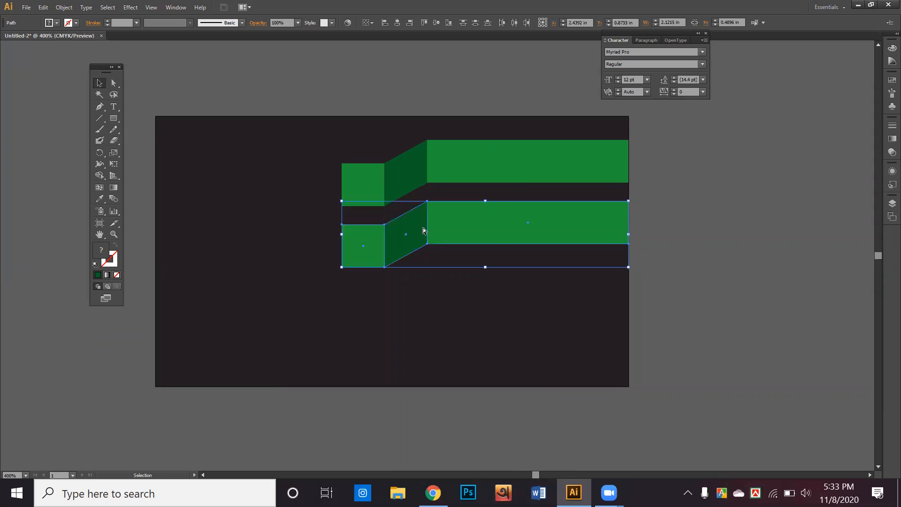
{"action": "key", "text": "ctrl+d"}
{"action": "key", "text": "ctrl+d"}
Step: Scale the four ribbons to about 1.88 in wide and nudge them into place on the card
{"action": "left_click_drag", "start_coordinate": [309, 114], "coordinate": [639, 416]}
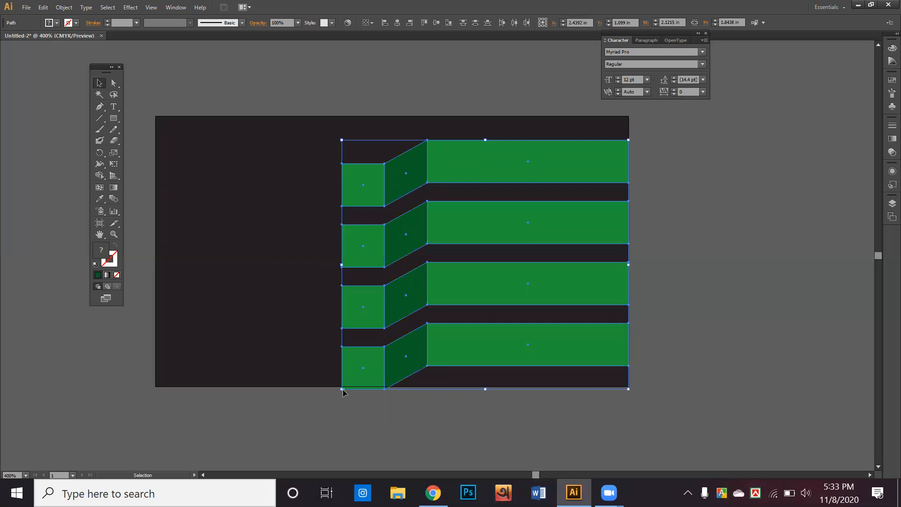
{"action": "left_click_drag", "start_coordinate": [342, 389], "coordinate": [379, 374]}
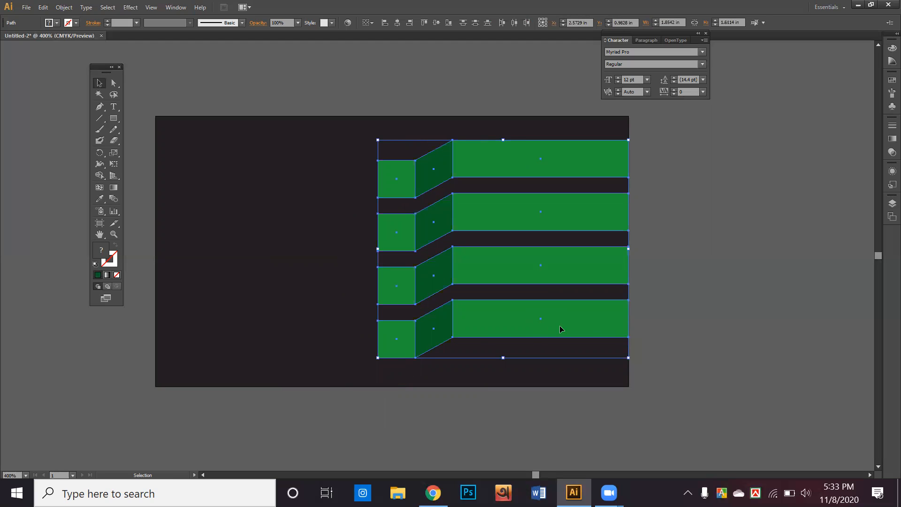
{"action": "left_click_drag", "start_coordinate": [558, 328], "coordinate": [560, 333]}
{"action": "left_click", "coordinate": [659, 331]}
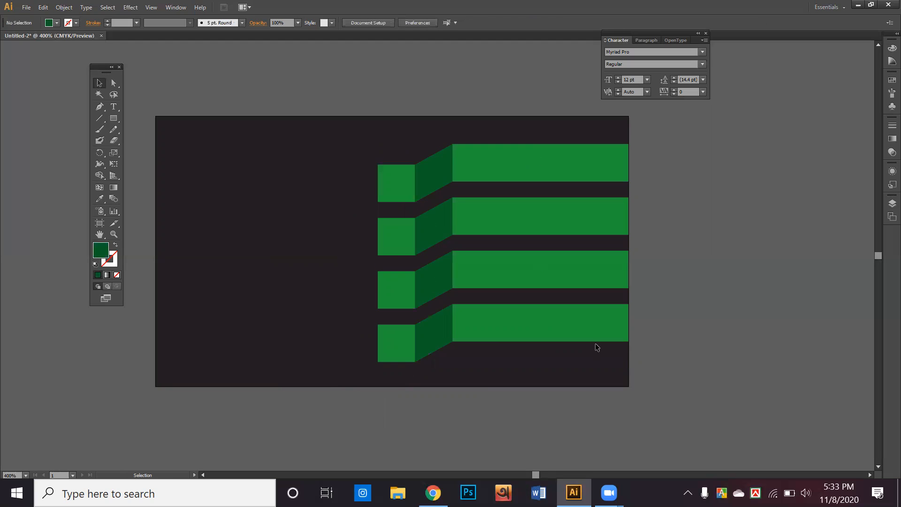
Step: Fill the second ribbon's square and slanted face with red from the swatches
{"action": "left_click", "coordinate": [399, 236]}
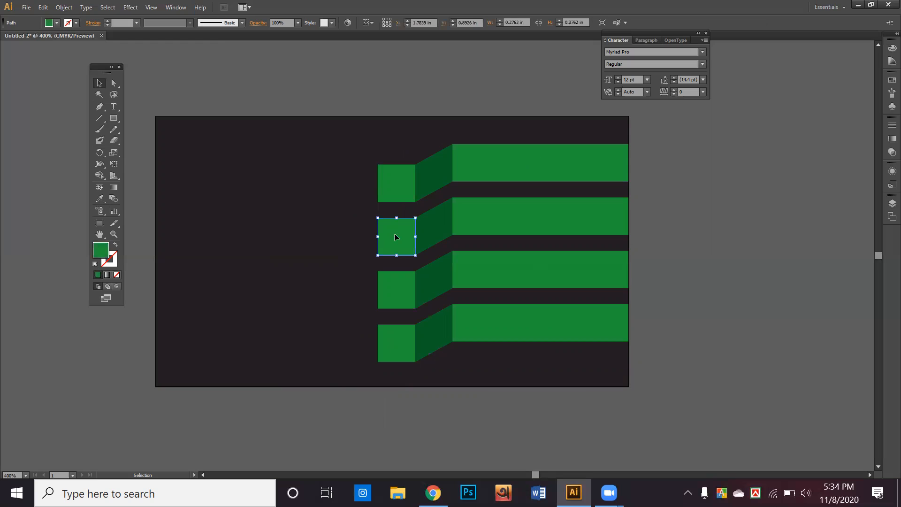
{"action": "left_click", "coordinate": [53, 24]}
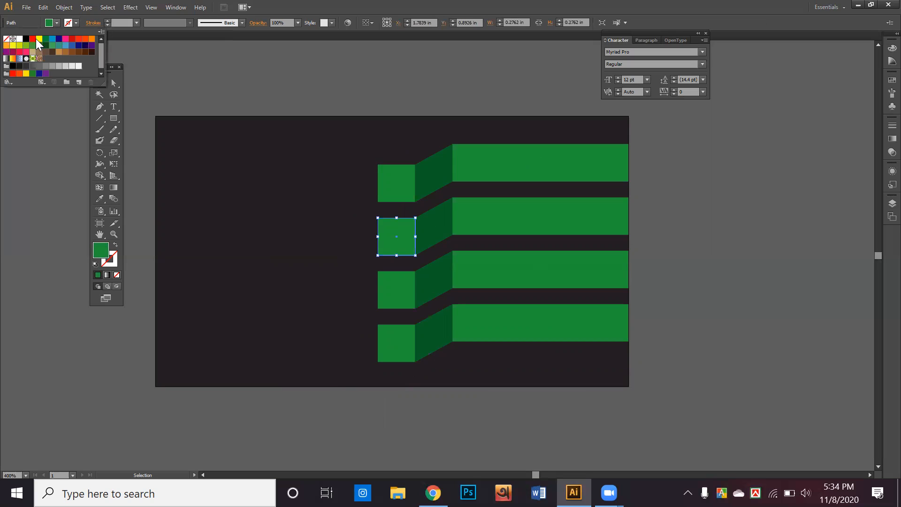
{"action": "left_click", "coordinate": [64, 42]}
{"action": "left_click", "coordinate": [440, 230]}
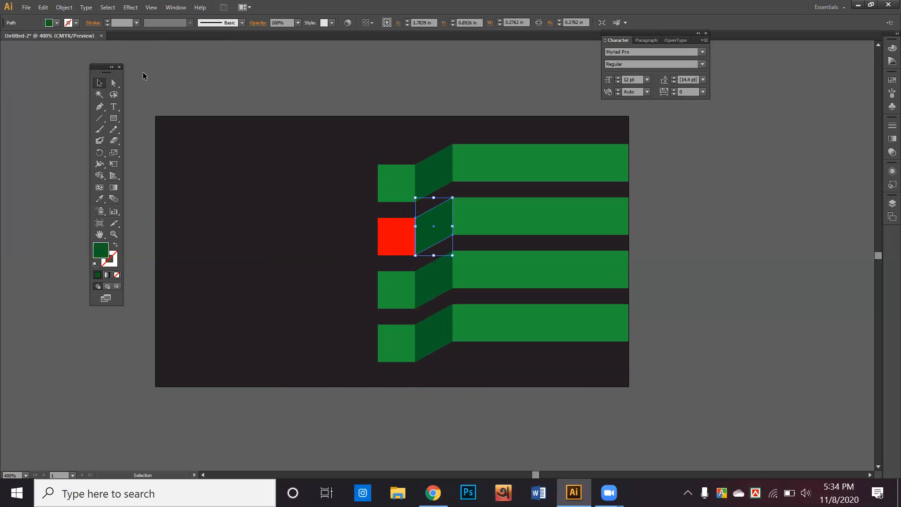
{"action": "left_click", "coordinate": [55, 23]}
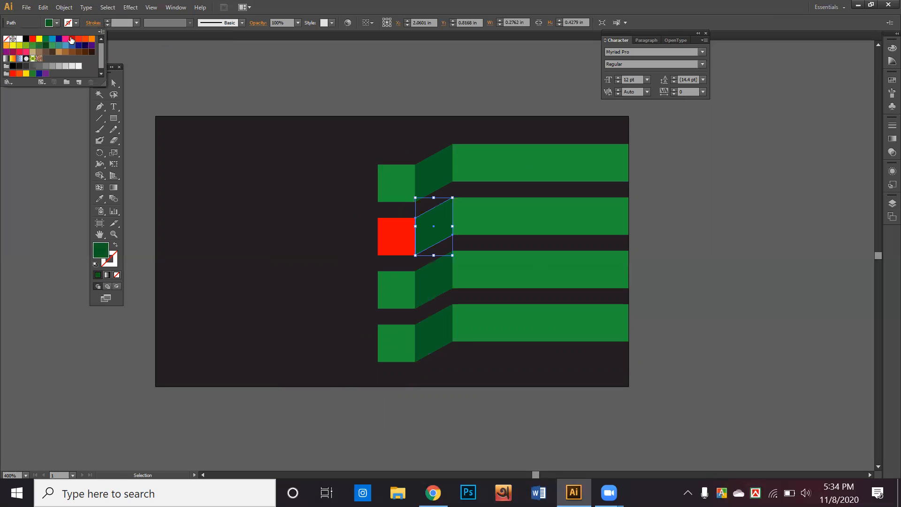
{"action": "left_click", "coordinate": [73, 38]}
Step: Give the second ribbon's long bar the red square's colour with the Eyedropper
{"action": "left_click", "coordinate": [481, 206]}
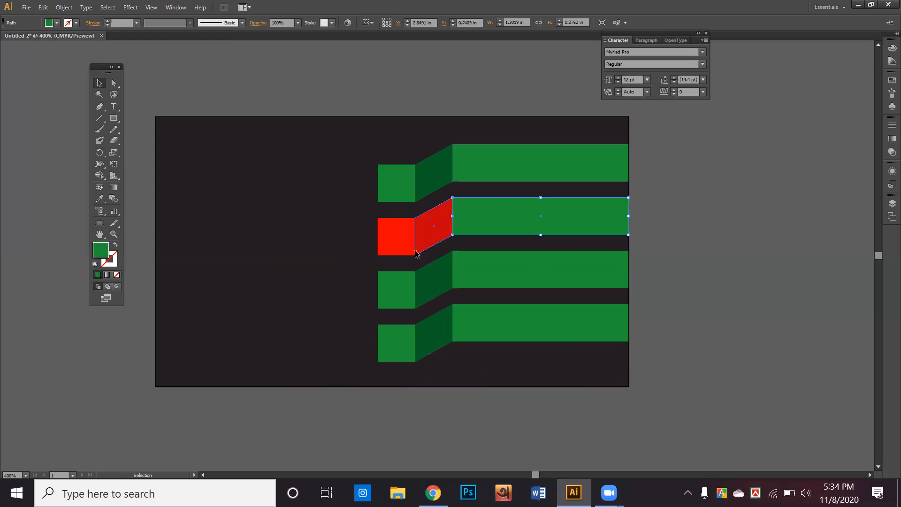
{"action": "left_click", "coordinate": [100, 199]}
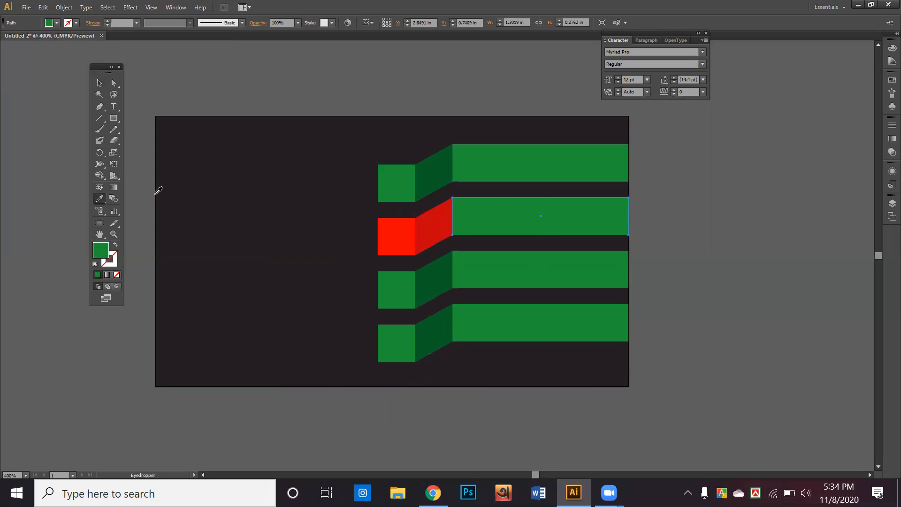
{"action": "left_click", "coordinate": [397, 228]}
{"action": "left_click", "coordinate": [99, 82]}
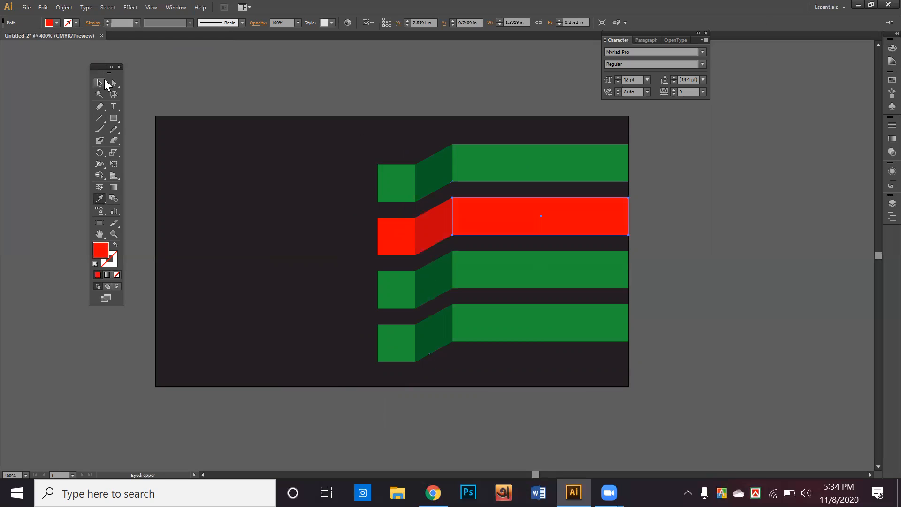
{"action": "left_click", "coordinate": [215, 83]}
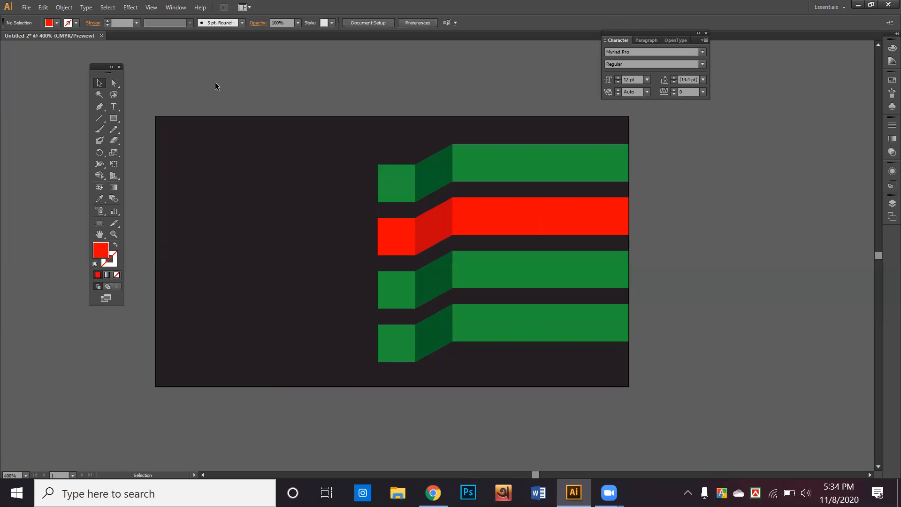
Step: Darken the slanted face to 8E000E red
{"action": "left_click", "coordinate": [440, 245]}
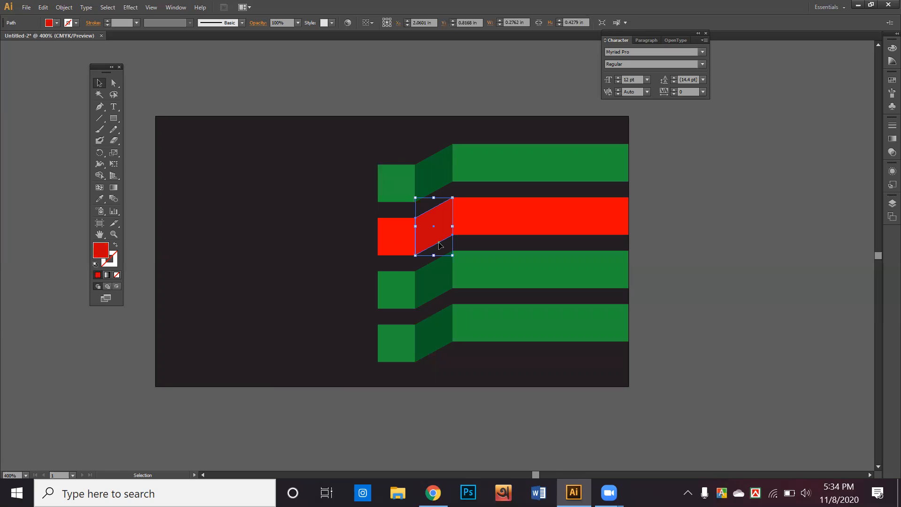
{"action": "double_click", "coordinate": [100, 250]}
{"action": "left_click_drag", "start_coordinate": [443, 228], "coordinate": [446, 239]}
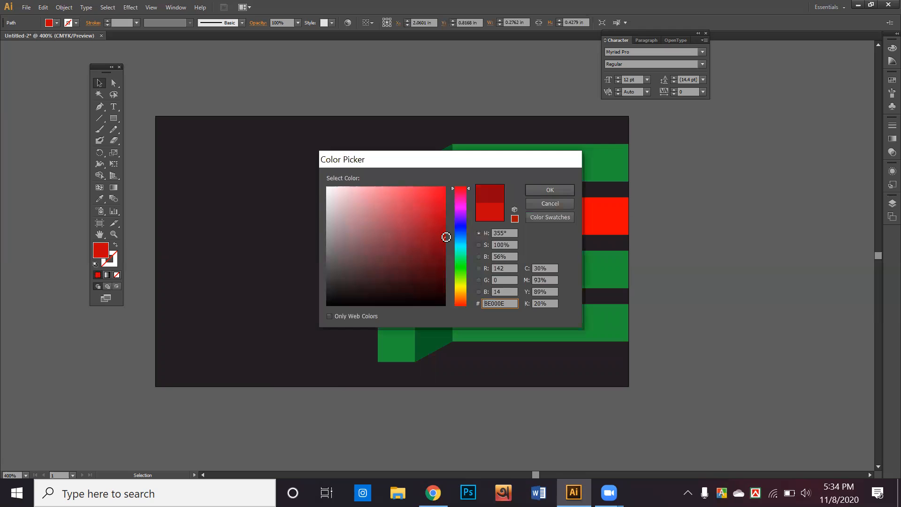
{"action": "left_click", "coordinate": [552, 190]}
{"action": "left_click", "coordinate": [685, 200]}
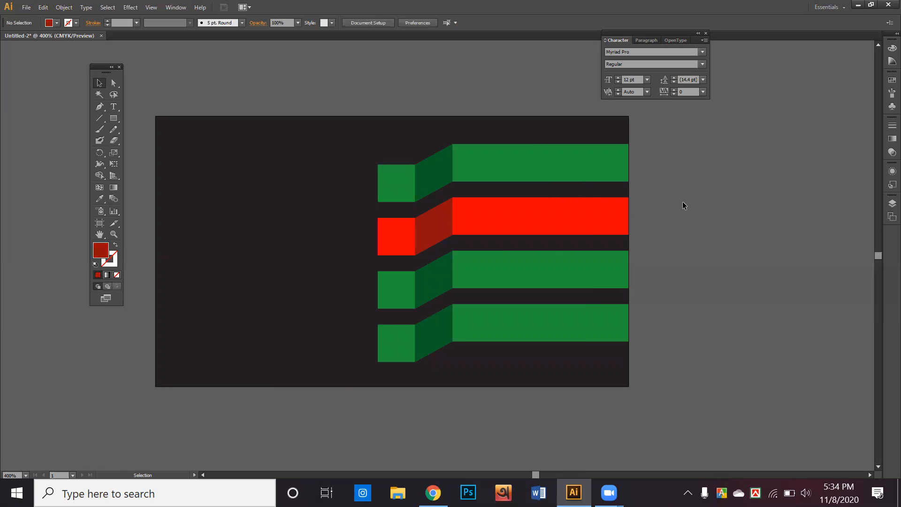
{"action": "left_click", "coordinate": [393, 297]}
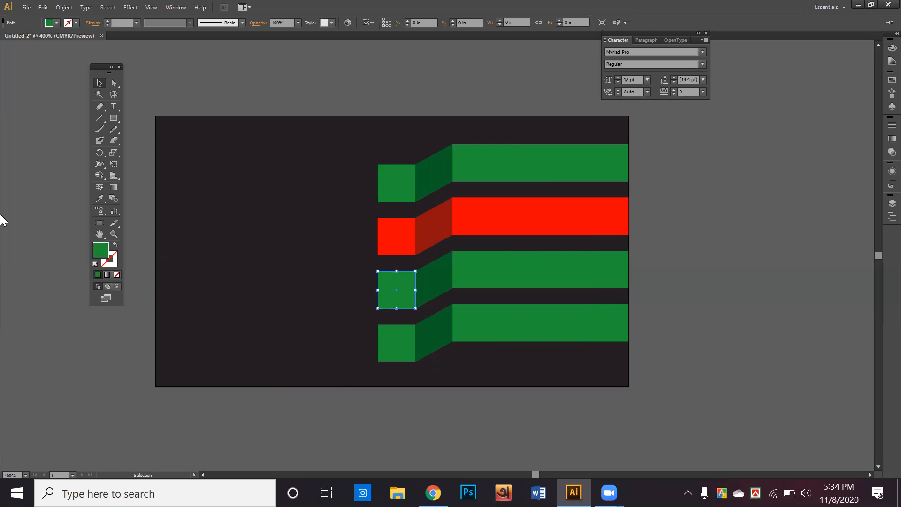
Step: Change the third ribbon's front square fill from green to blue
{"action": "double_click", "coordinate": [101, 251]}
{"action": "mouse_move", "coordinate": [463, 245]}
{"action": "left_mouse_down"}
{"action": "mouse_move", "coordinate": [464, 232]}
{"action": "mouse_move", "coordinate": [447, 232]}
{"action": "mouse_move", "coordinate": [452, 183]}
{"action": "left_mouse_up"}
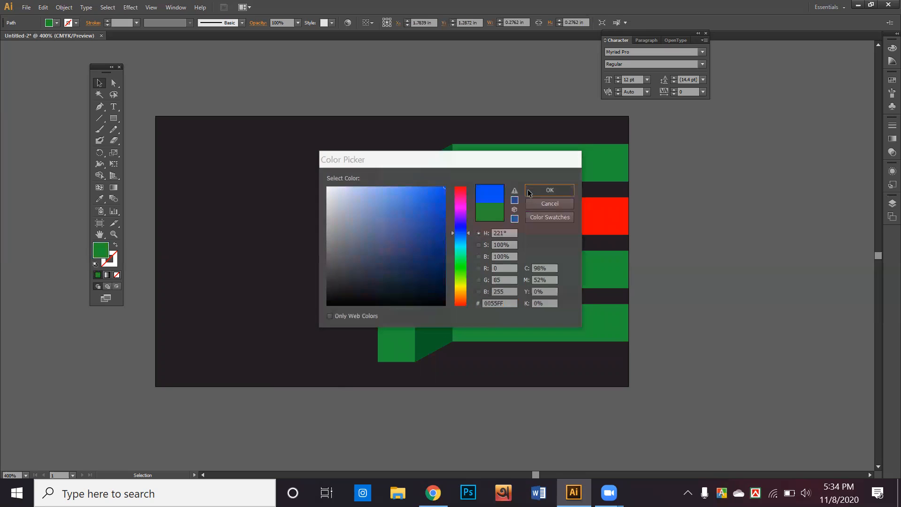
{"action": "left_click", "coordinate": [529, 190]}
Step: Copy the blue onto the slanted face, then darken it to navy 002F63
{"action": "left_click", "coordinate": [430, 281]}
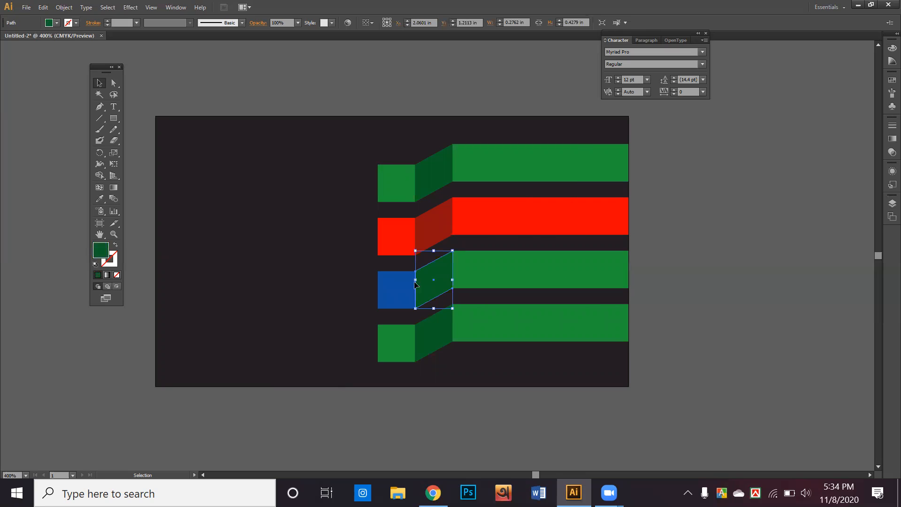
{"action": "left_click", "coordinate": [100, 198]}
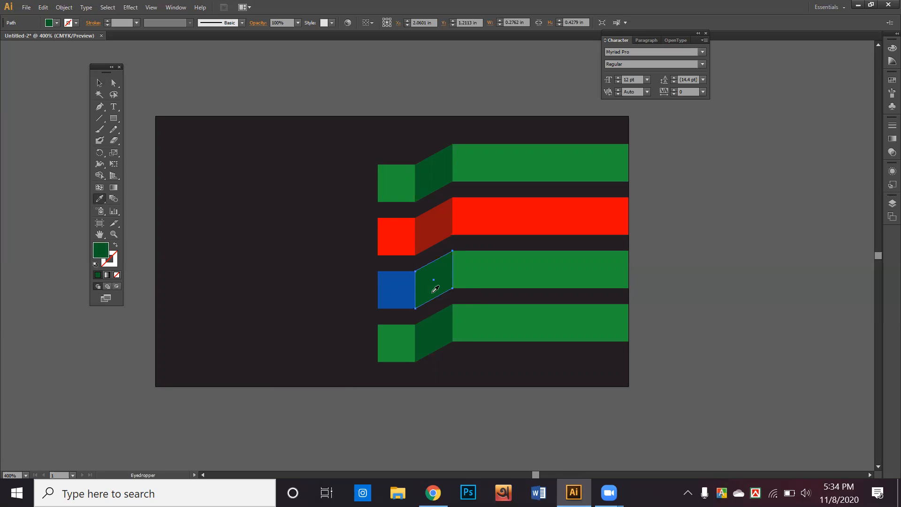
{"action": "left_click", "coordinate": [396, 285]}
{"action": "double_click", "coordinate": [100, 250]}
{"action": "left_click_drag", "start_coordinate": [438, 240], "coordinate": [447, 259]}
{"action": "left_click", "coordinate": [550, 189]}
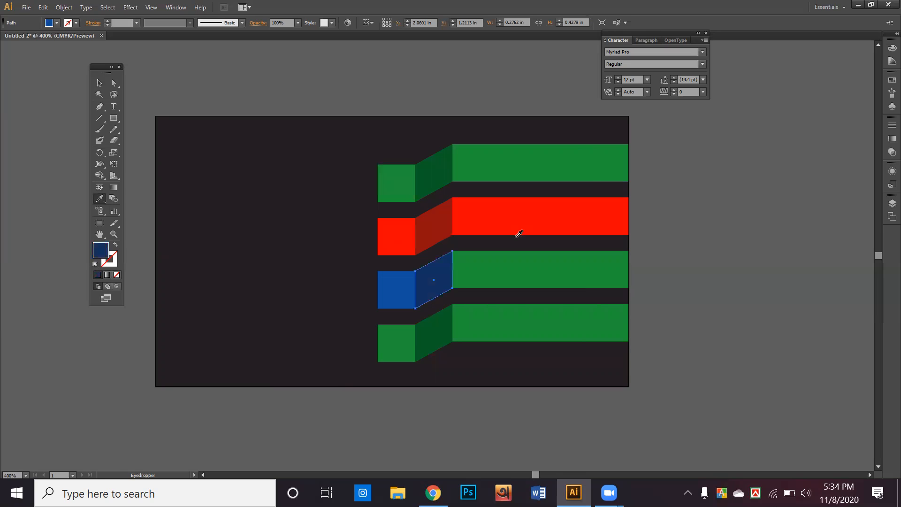
{"action": "left_click", "coordinate": [99, 84]}
Step: Give the third ribbon's long bar the same blue as the square
{"action": "left_click", "coordinate": [497, 260]}
{"action": "left_click", "coordinate": [99, 199]}
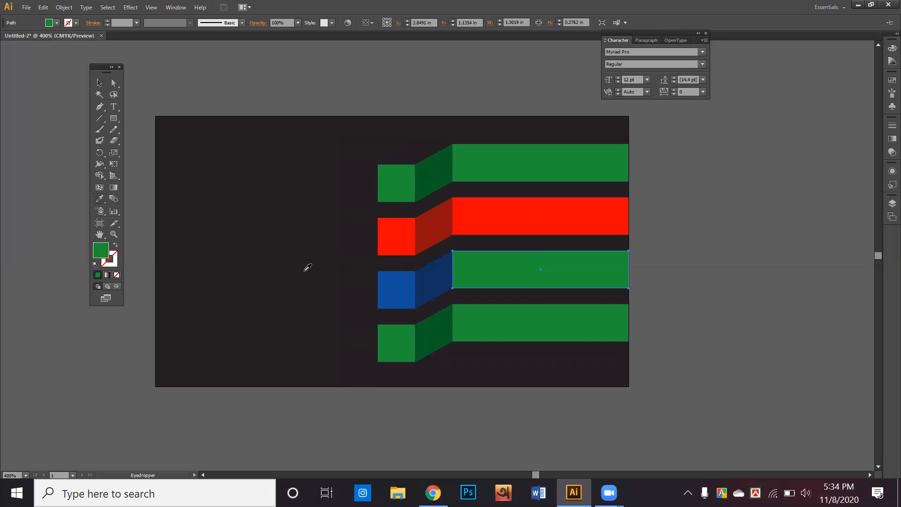
{"action": "left_click", "coordinate": [396, 282]}
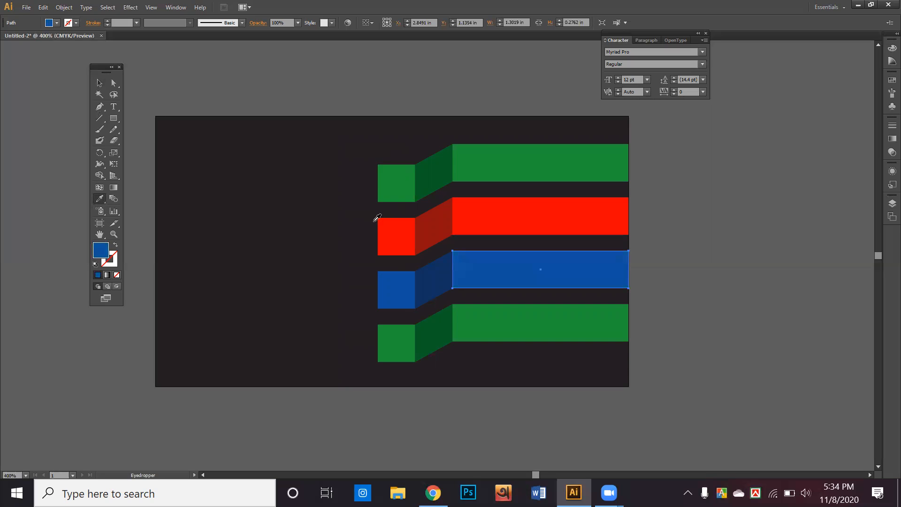
{"action": "left_click", "coordinate": [100, 83]}
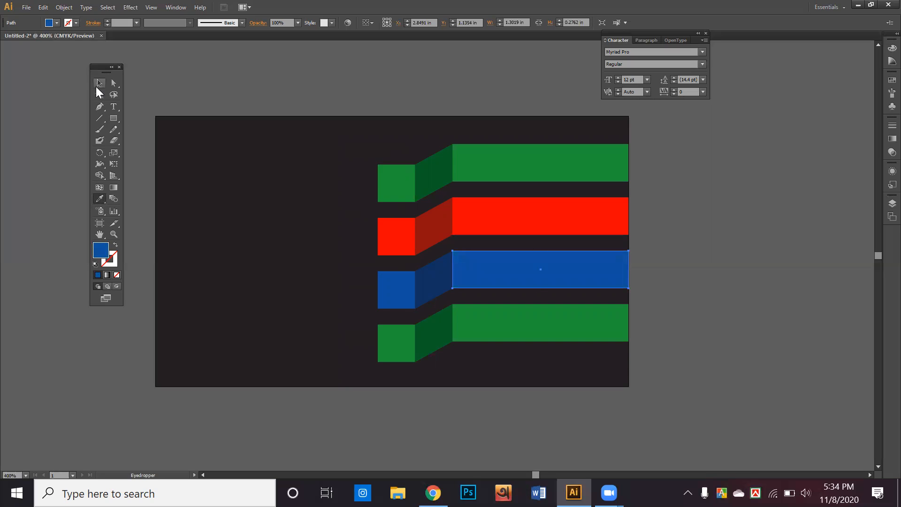
Step: Recolour the bottom ribbon's square to yellow-orange FFB000
{"action": "left_click", "coordinate": [390, 355]}
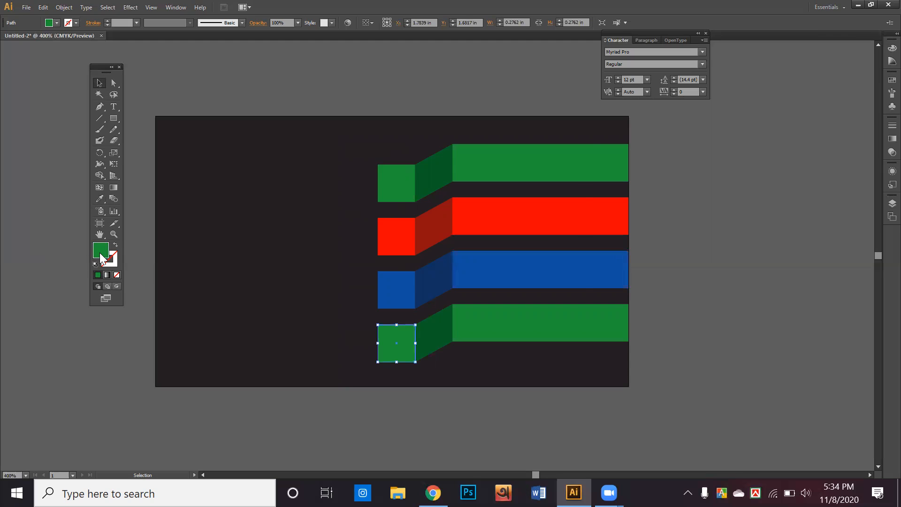
{"action": "double_click", "coordinate": [100, 252]}
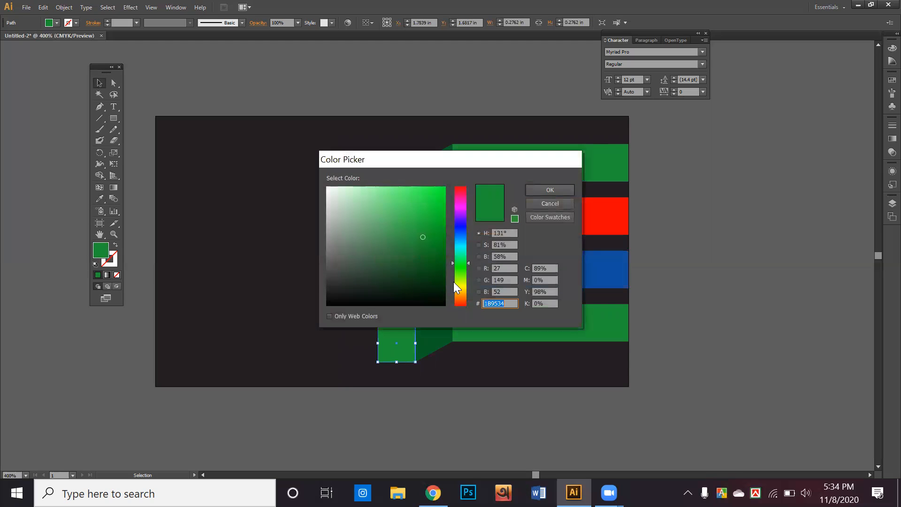
{"action": "left_click", "coordinate": [464, 294]}
{"action": "left_click_drag", "start_coordinate": [463, 288], "coordinate": [466, 292]}
{"action": "left_click_drag", "start_coordinate": [428, 231], "coordinate": [458, 182]}
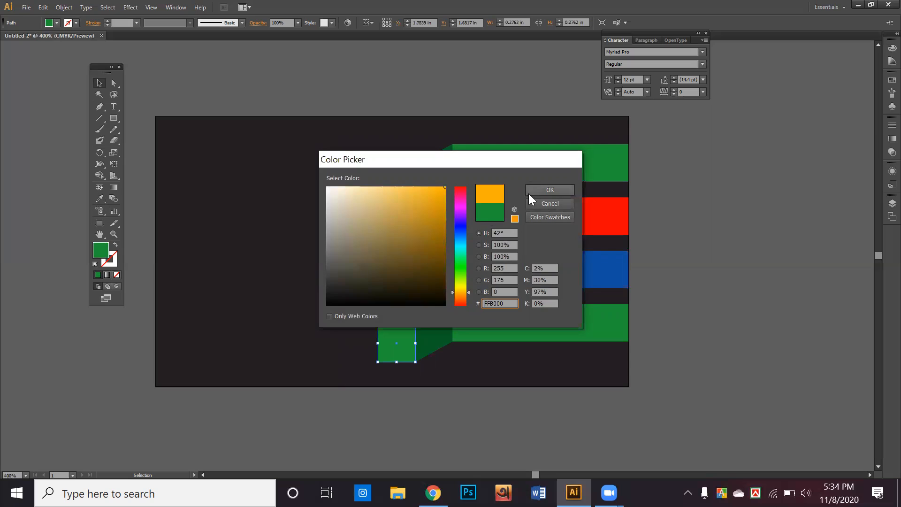
{"action": "left_click", "coordinate": [529, 192]}
Step: Copy the yellow-orange onto the bottom slanted face and darken it to brown 8E5F00
{"action": "left_click", "coordinate": [416, 347]}
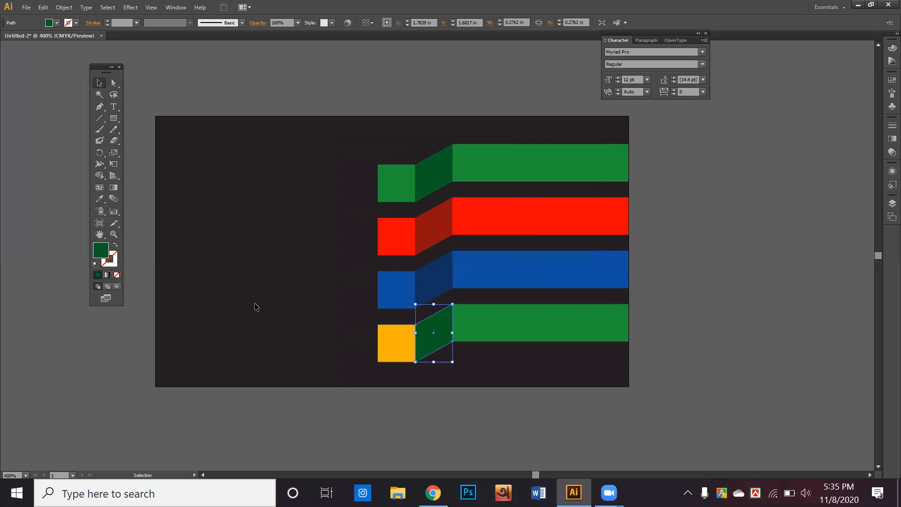
{"action": "double_click", "coordinate": [107, 249]}
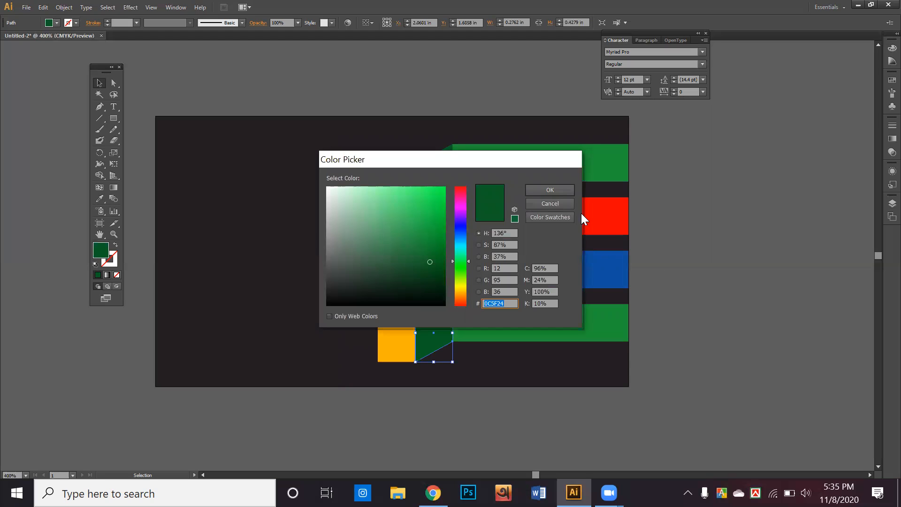
{"action": "left_click", "coordinate": [562, 204]}
{"action": "left_click", "coordinate": [99, 198]}
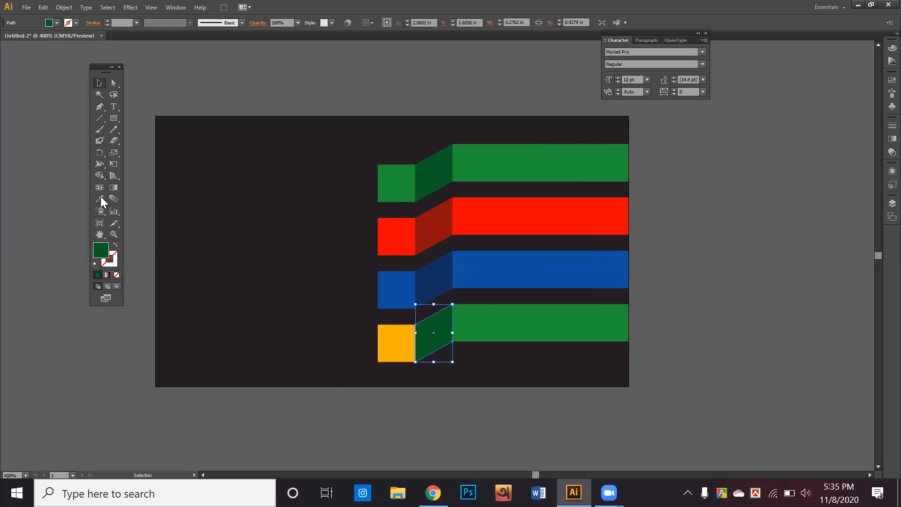
{"action": "left_click", "coordinate": [399, 337]}
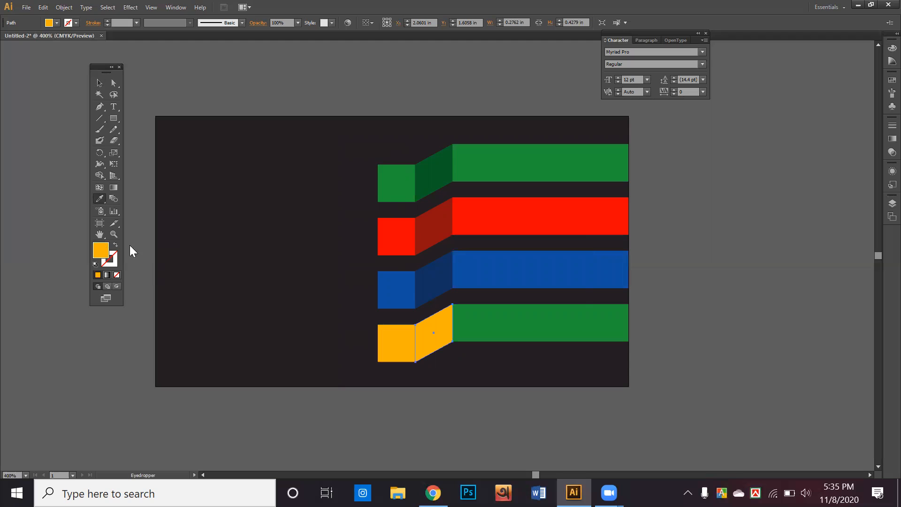
{"action": "left_click_drag", "start_coordinate": [440, 227], "coordinate": [449, 238]}
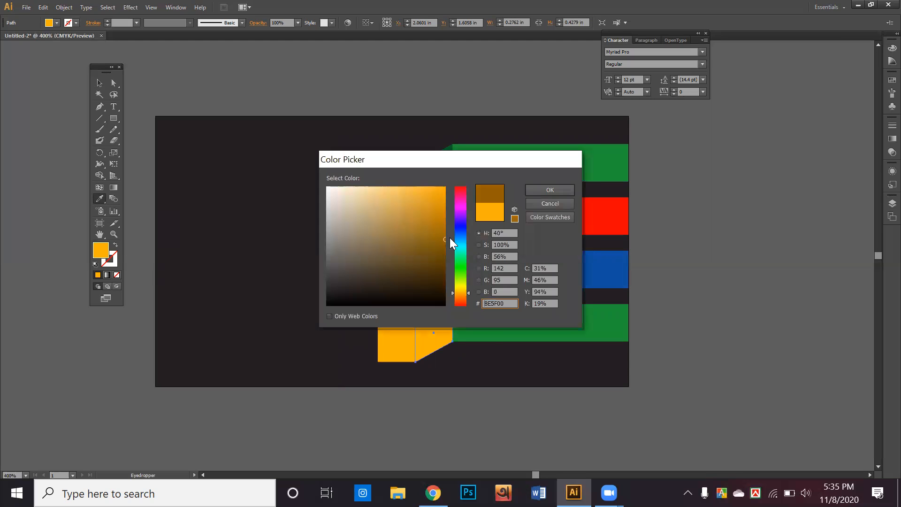
{"action": "left_click", "coordinate": [553, 193]}
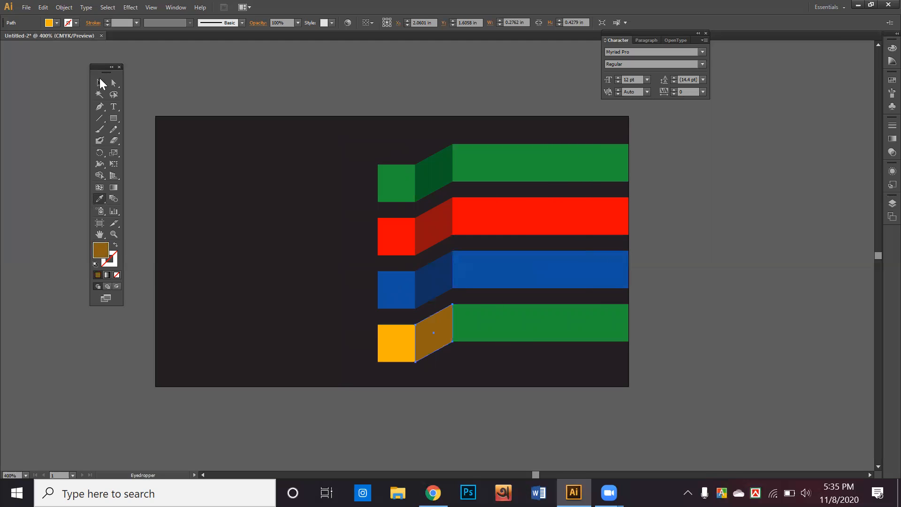
{"action": "left_click", "coordinate": [100, 86]}
Step: Fill the bottom long bar with the square's yellow-orange colour
{"action": "left_click", "coordinate": [470, 334]}
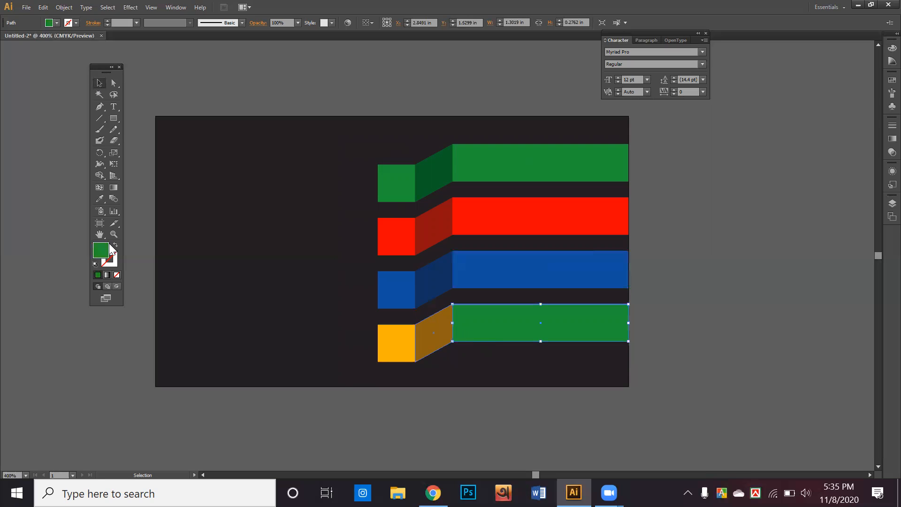
{"action": "left_click", "coordinate": [99, 199]}
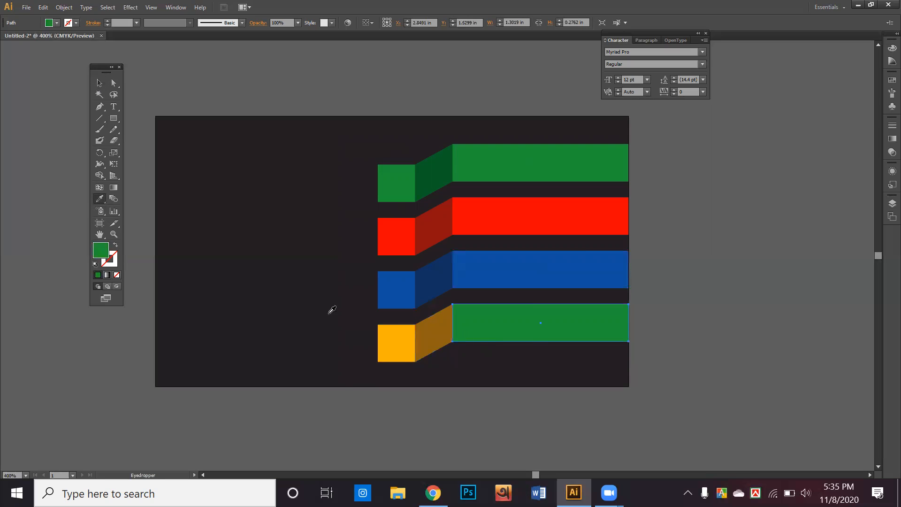
{"action": "left_click", "coordinate": [380, 331]}
{"action": "key", "text": "v"}
{"action": "left_click", "coordinate": [195, 73]}
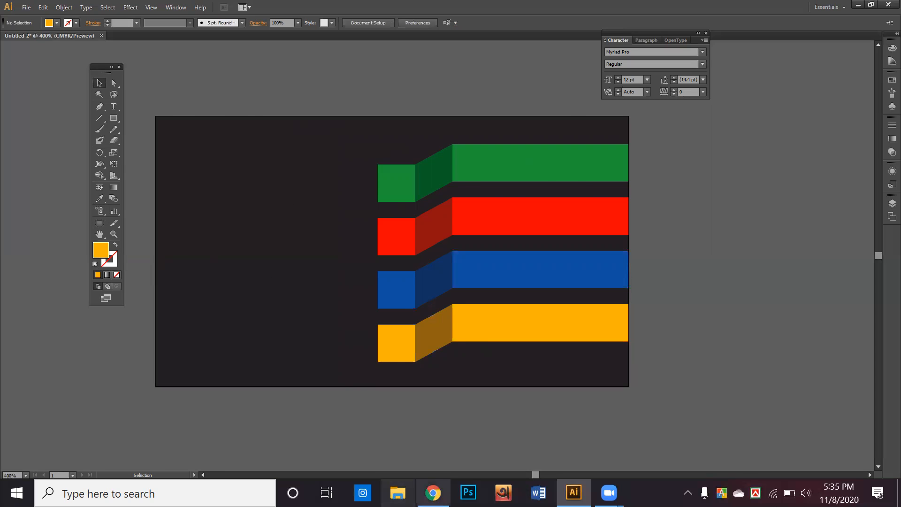
{"action": "left_click", "coordinate": [433, 493]}
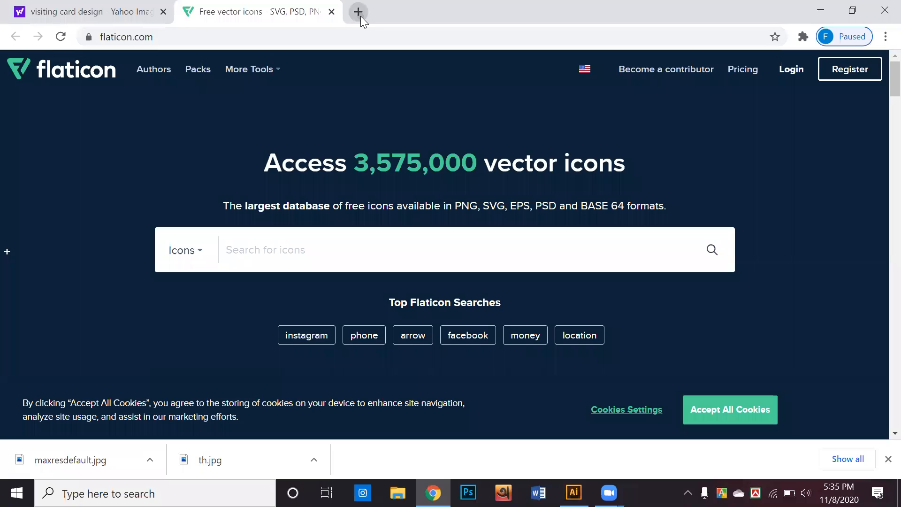
Step: Search Google Images for 'logo png' in a new tab
{"action": "left_click", "coordinate": [360, 16]}
{"action": "left_click", "coordinate": [399, 199]}
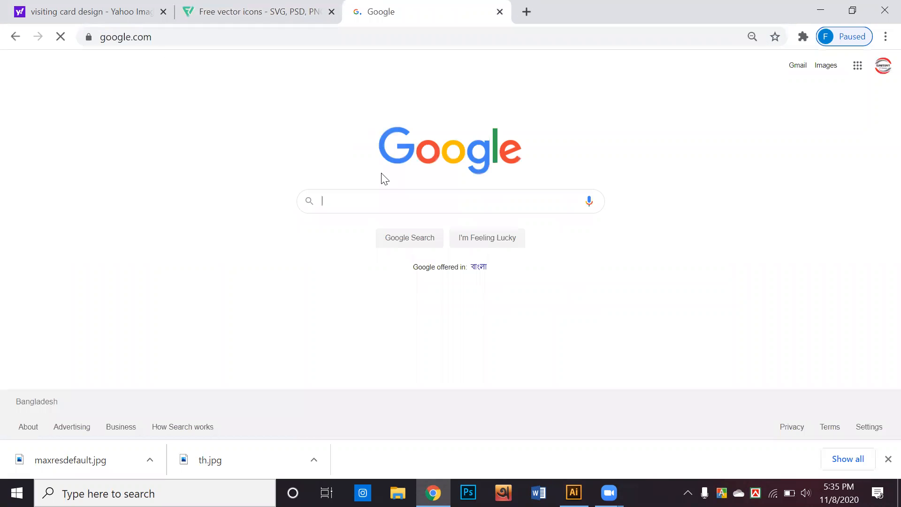
{"action": "type", "text": "logo"}
{"action": "type", "text": "png"}
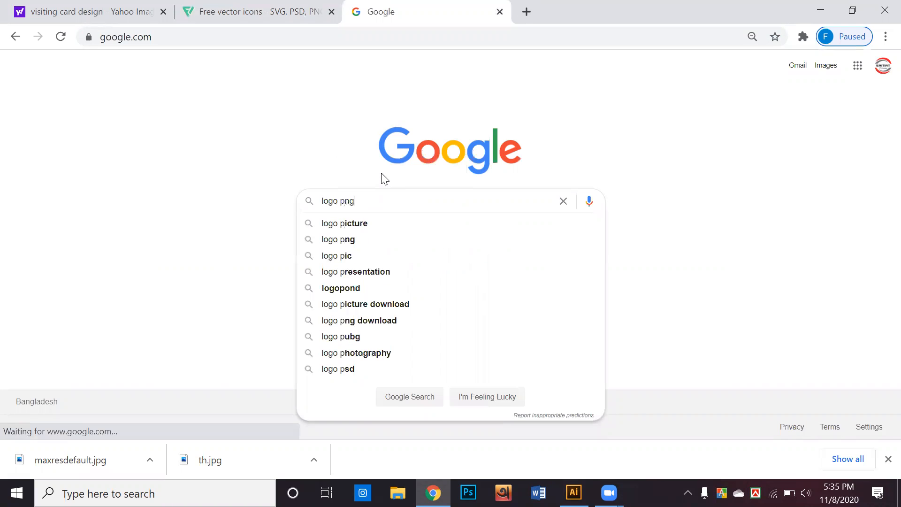
{"action": "key", "text": "Return"}
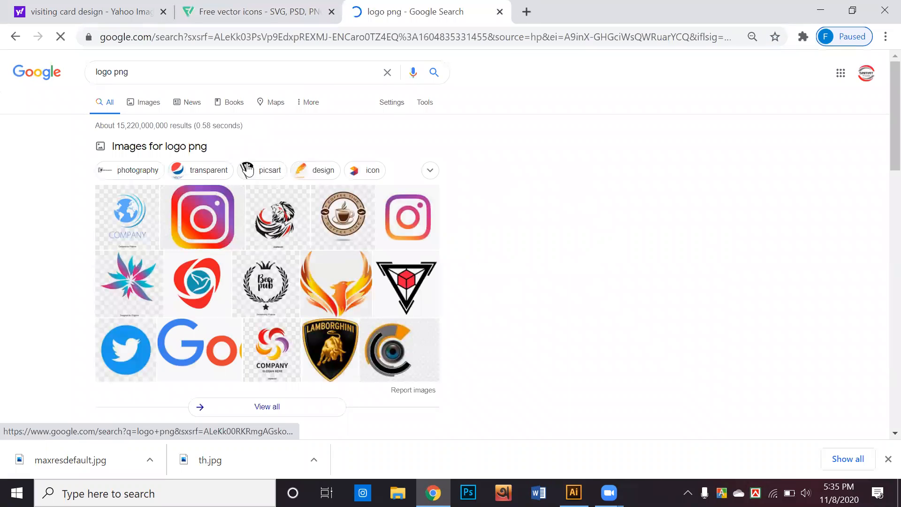
{"action": "left_click", "coordinate": [134, 105]}
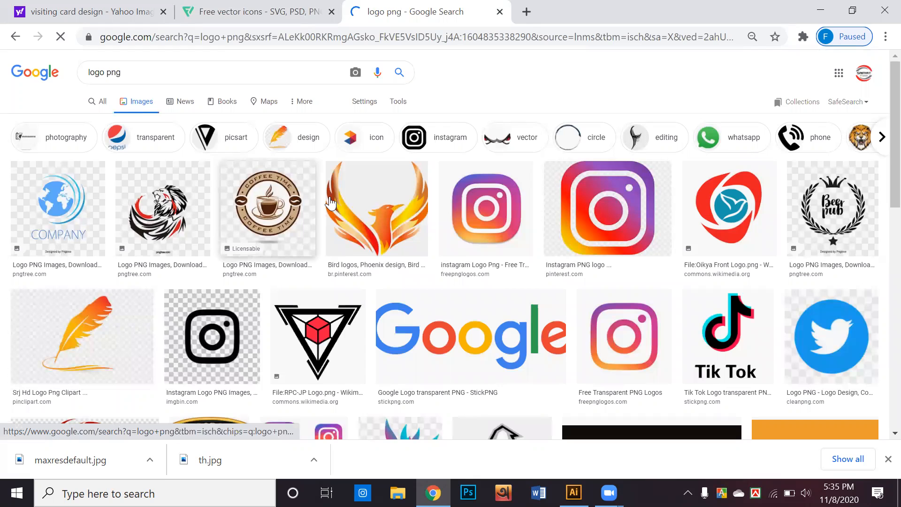
Step: Save the red and blue Oikya bird logo as Oikya_Front_Logo.png
{"action": "scroll", "coordinate": [479, 202], "scroll_direction": "down", "scroll_amount": 1}
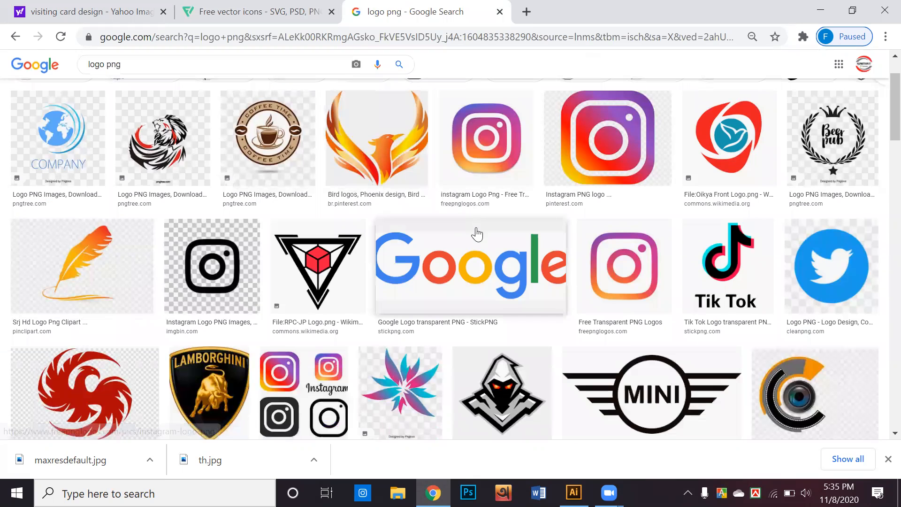
{"action": "scroll", "coordinate": [404, 190], "scroll_direction": "up", "scroll_amount": 1}
{"action": "left_click", "coordinate": [398, 195]}
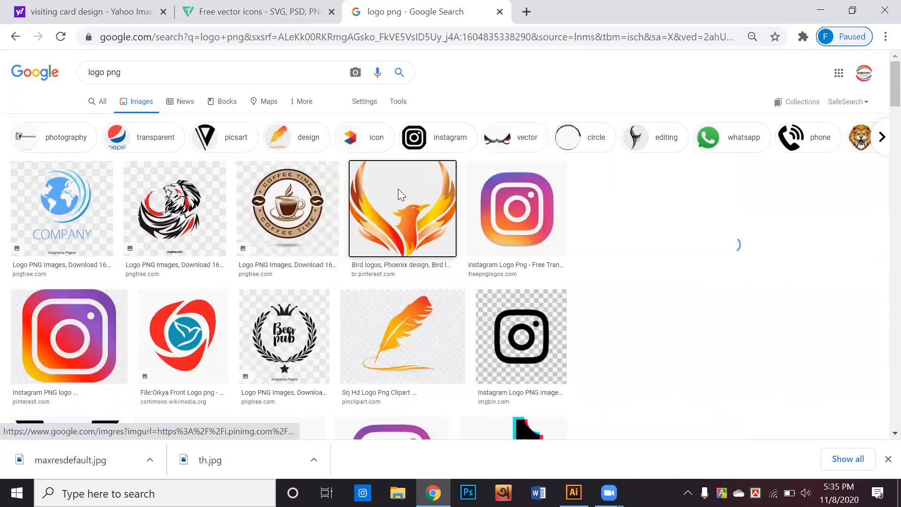
{"action": "scroll", "coordinate": [503, 239], "scroll_direction": "down", "scroll_amount": 1}
{"action": "scroll", "coordinate": [503, 240], "scroll_direction": "up", "scroll_amount": 1}
{"action": "scroll", "coordinate": [503, 244], "scroll_direction": "down", "scroll_amount": 2}
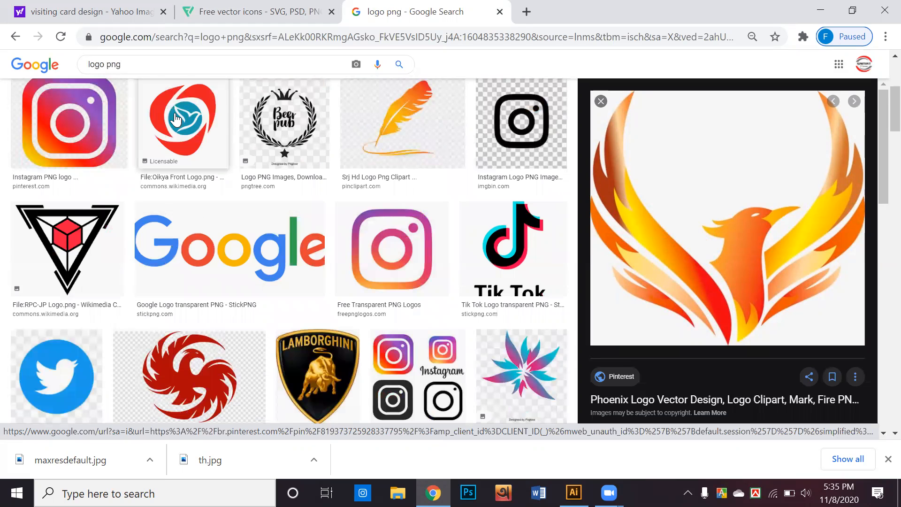
{"action": "left_click", "coordinate": [173, 121]}
{"action": "right_click", "coordinate": [658, 176]}
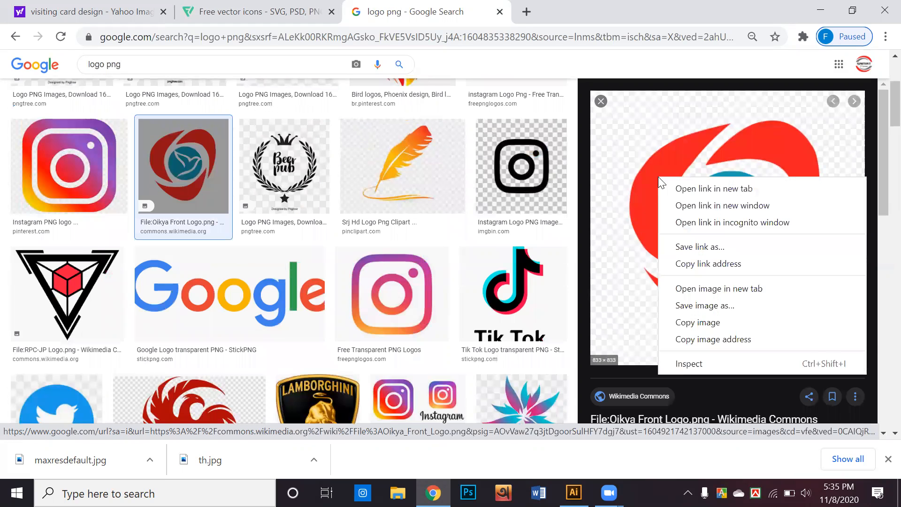
{"action": "left_click", "coordinate": [675, 305]}
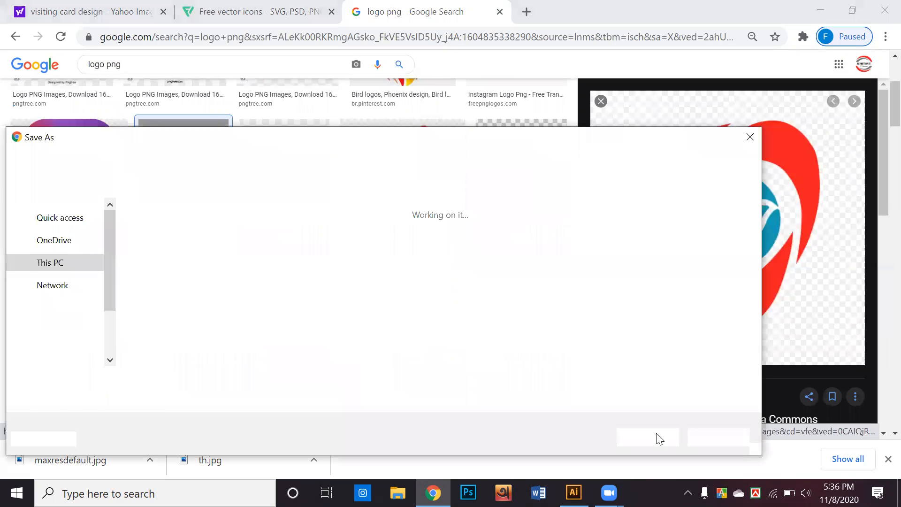
{"action": "left_click", "coordinate": [648, 436]}
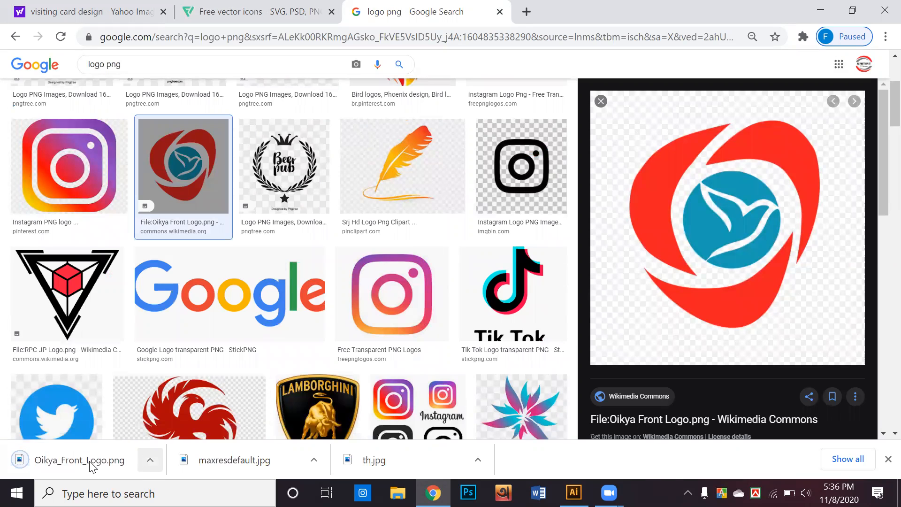
{"action": "left_click_drag", "start_coordinate": [56, 464], "coordinate": [681, 269]}
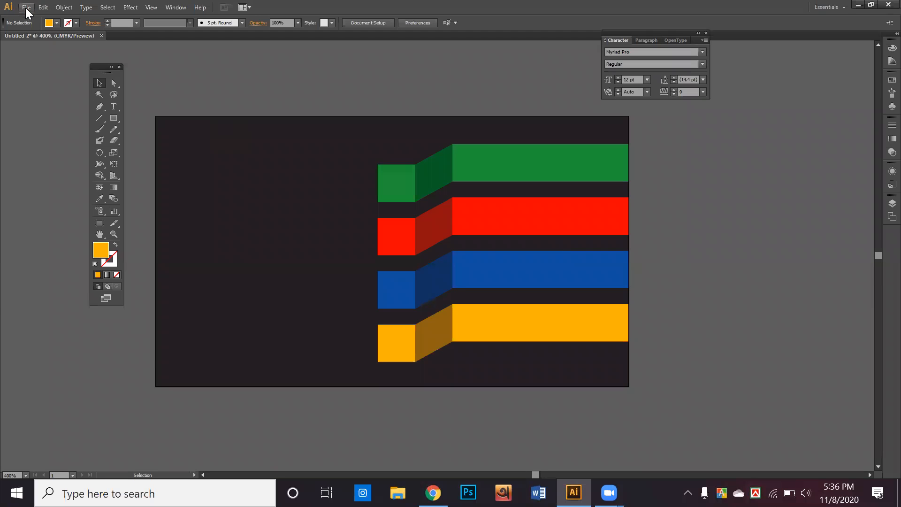
Step: Place Oikya_Front_Logo from the Downloads > ai folder into the document
{"action": "left_click", "coordinate": [26, 8]}
{"action": "left_click", "coordinate": [54, 213]}
{"action": "left_click", "coordinate": [50, 115]}
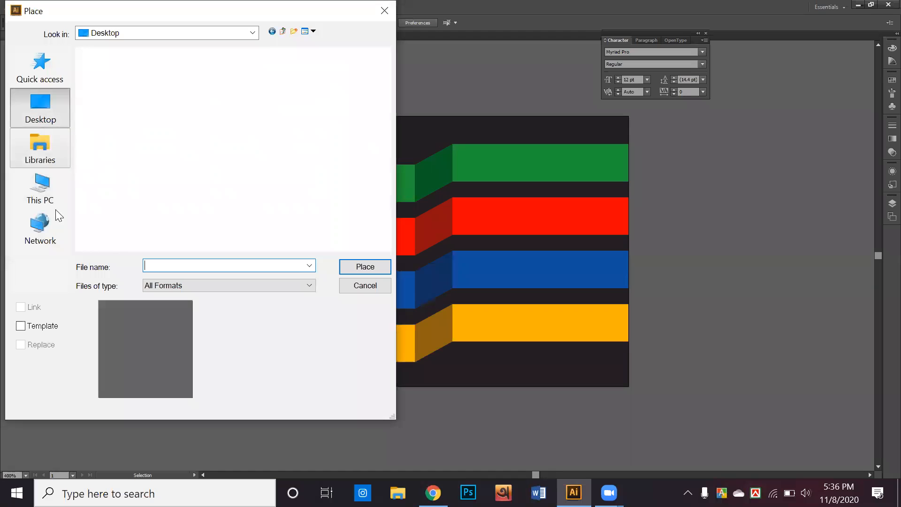
{"action": "left_click", "coordinate": [40, 227]}
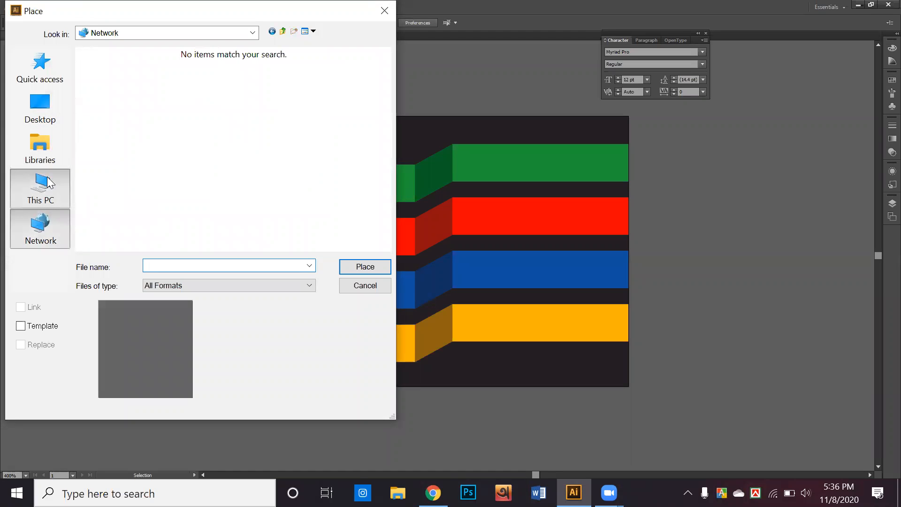
{"action": "left_click", "coordinate": [44, 150]}
{"action": "left_click", "coordinate": [51, 192]}
{"action": "double_click", "coordinate": [133, 196]}
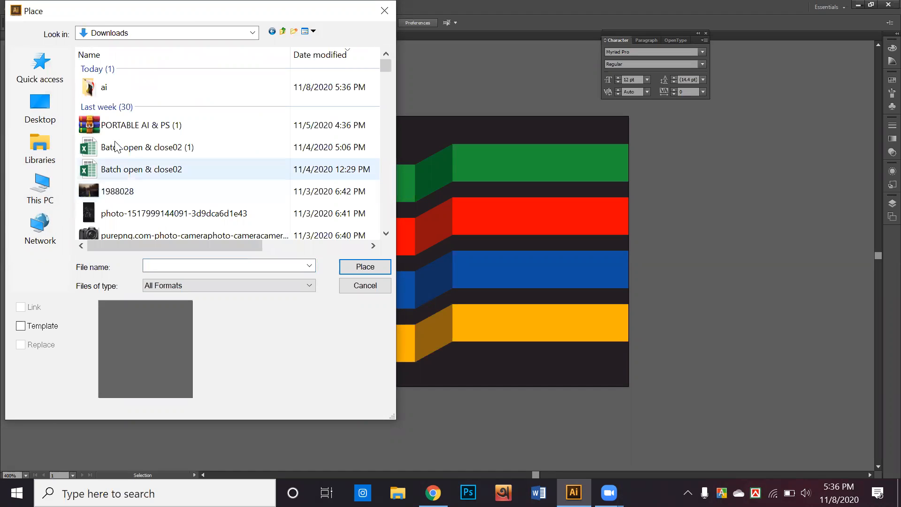
{"action": "double_click", "coordinate": [116, 96]}
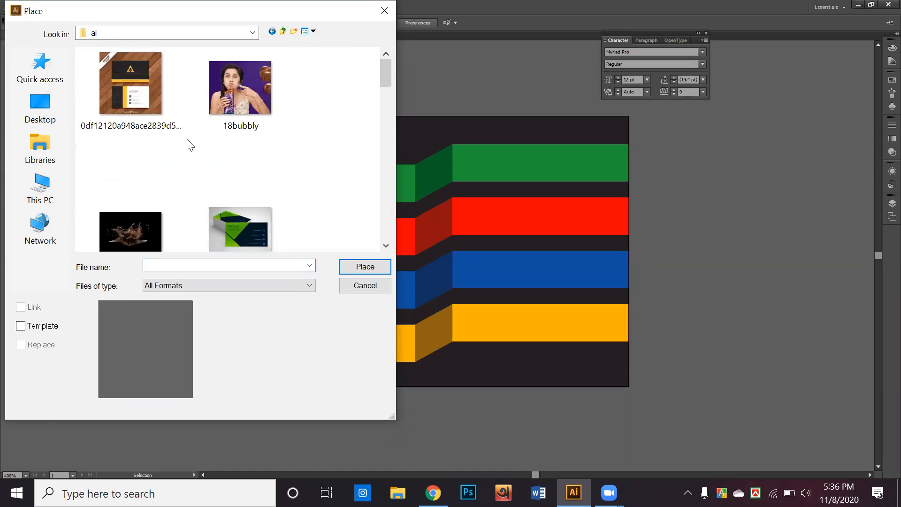
{"action": "scroll", "coordinate": [187, 143], "scroll_direction": "down", "scroll_amount": 5}
{"action": "scroll", "coordinate": [190, 146], "scroll_direction": "down", "scroll_amount": 8}
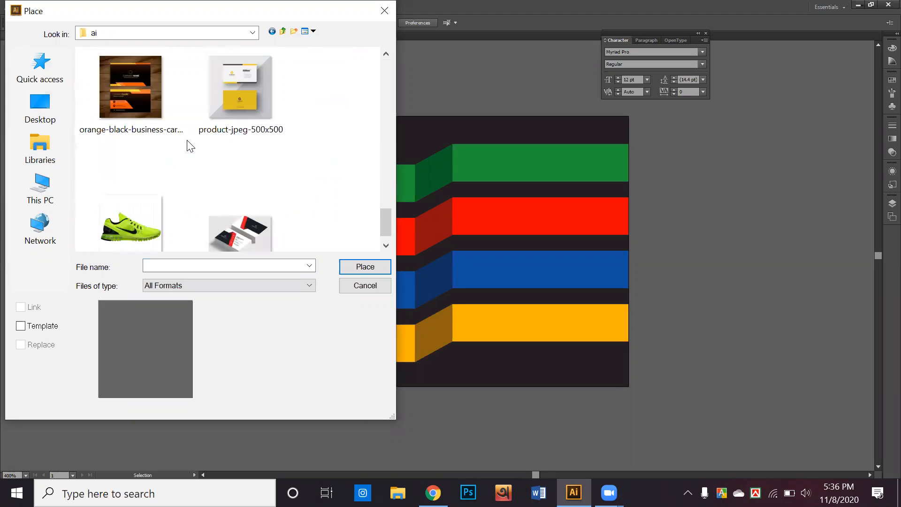
{"action": "double_click", "coordinate": [213, 143]}
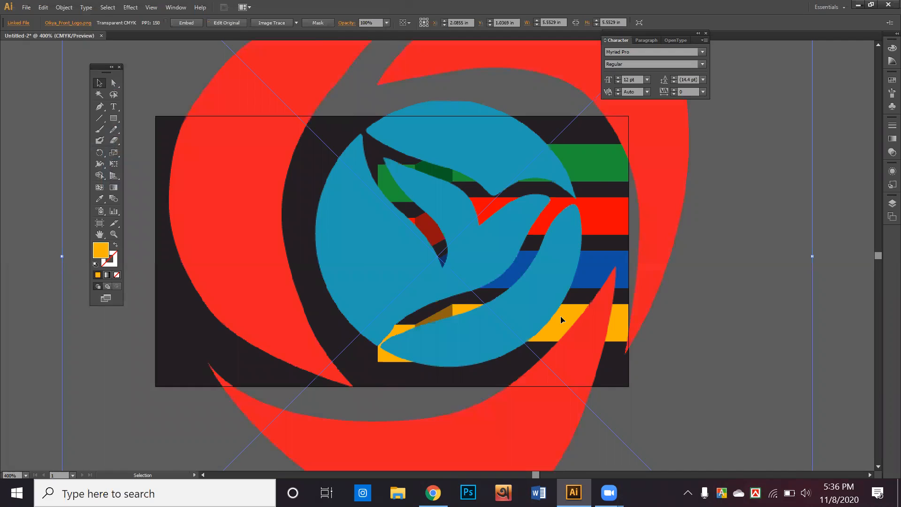
Step: Shrink the logo, move it to the card's left side, and show rulers
{"action": "scroll", "coordinate": [561, 316], "scroll_direction": "down", "scroll_amount": 3}
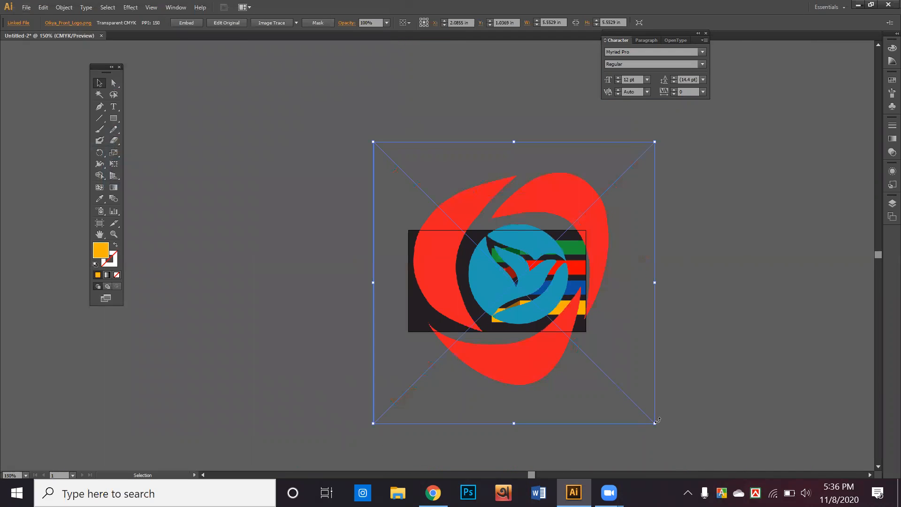
{"action": "mouse_move", "coordinate": [655, 422]}
{"action": "left_mouse_down"}
{"action": "mouse_move", "coordinate": [665, 424]}
{"action": "mouse_move", "coordinate": [548, 345]}
{"action": "mouse_move", "coordinate": [437, 221]}
{"action": "mouse_move", "coordinate": [424, 194]}
{"action": "mouse_move", "coordinate": [445, 298]}
{"action": "mouse_move", "coordinate": [432, 266]}
{"action": "left_mouse_up"}
{"action": "left_click_drag", "start_coordinate": [449, 302], "coordinate": [442, 301]}
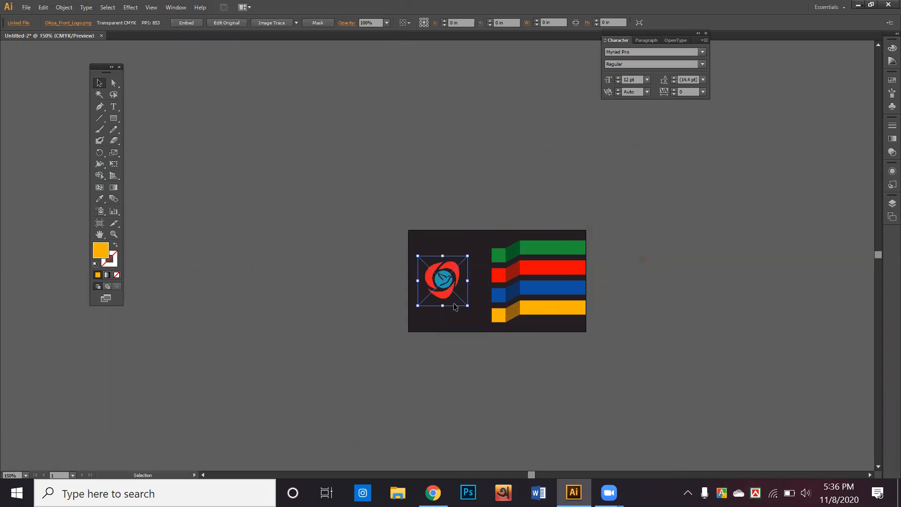
{"action": "left_click", "coordinate": [487, 370]}
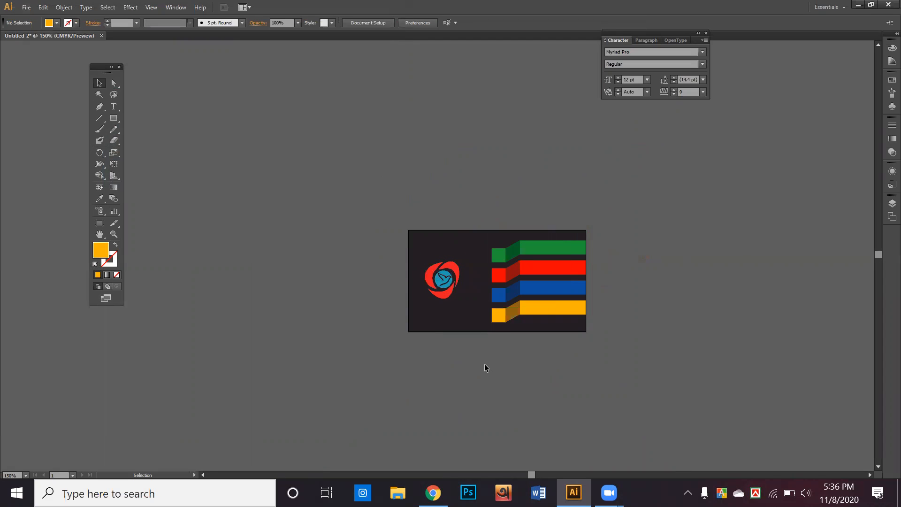
{"action": "scroll", "coordinate": [478, 312], "scroll_direction": "up", "scroll_amount": 3}
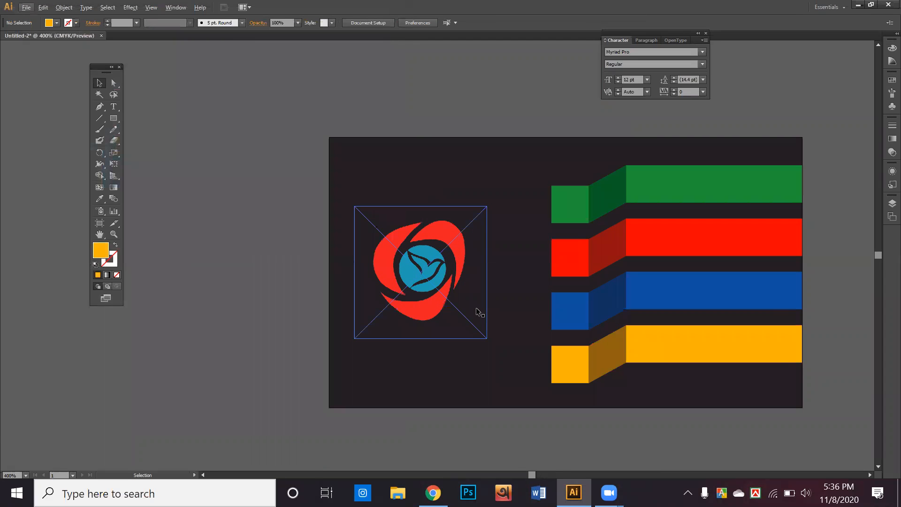
{"action": "key", "text": "space"}
{"action": "left_click_drag", "start_coordinate": [674, 414], "coordinate": [638, 409]}
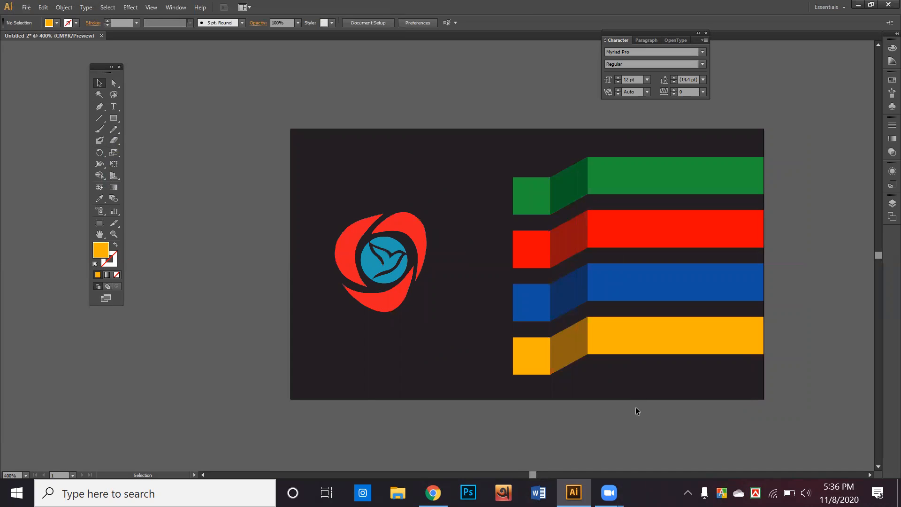
{"action": "key", "text": "ctrl+r"}
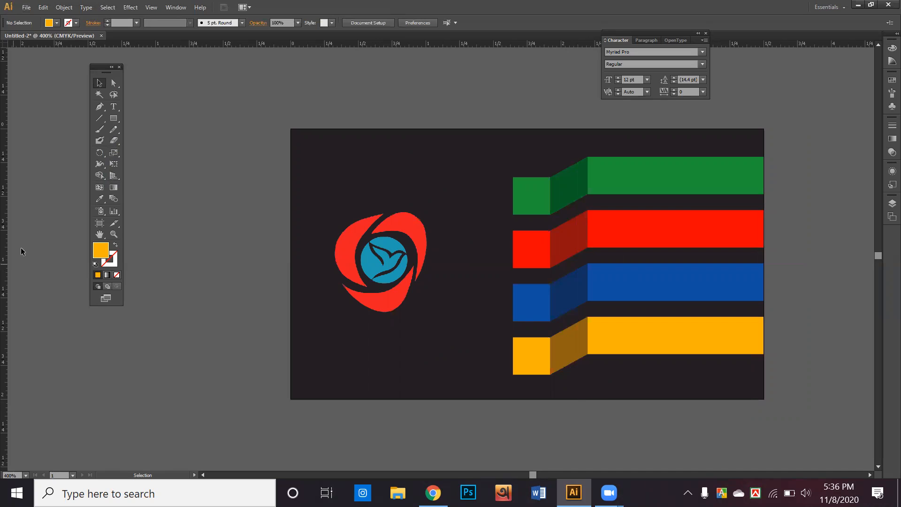
Step: Add guides inset from the card's left, top, bottom and right edges, then hide guides
{"action": "left_click_drag", "start_coordinate": [4, 240], "coordinate": [300, 363]}
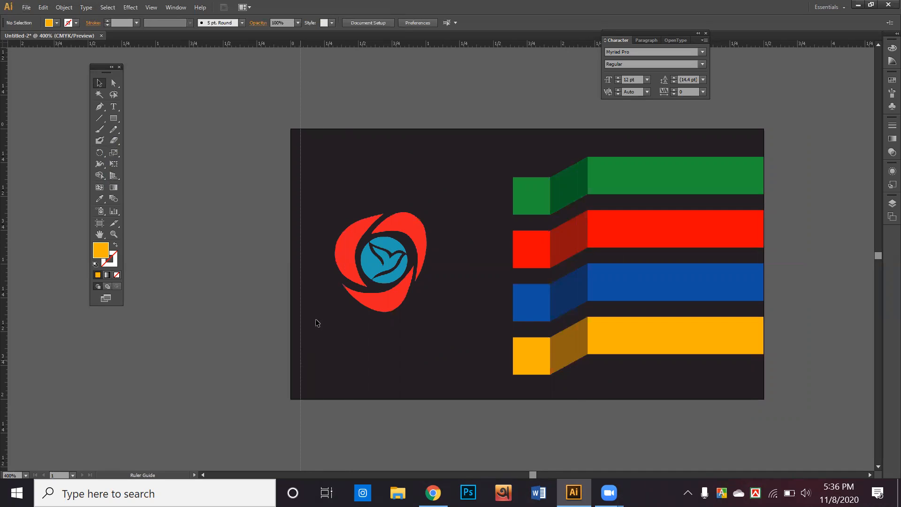
{"action": "left_click_drag", "start_coordinate": [363, 44], "coordinate": [415, 138]}
{"action": "left_click_drag", "start_coordinate": [419, 47], "coordinate": [628, 390]}
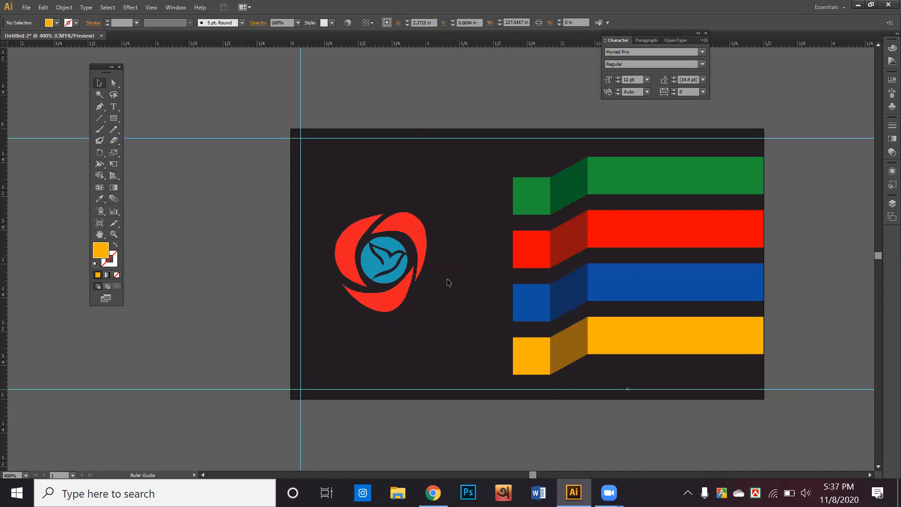
{"action": "left_click_drag", "start_coordinate": [4, 240], "coordinate": [755, 410]}
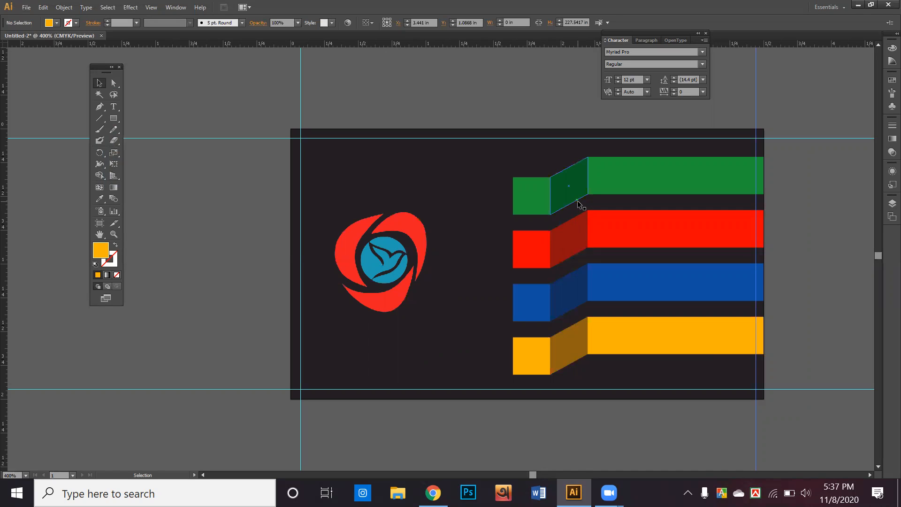
{"action": "key", "text": "Delete"}
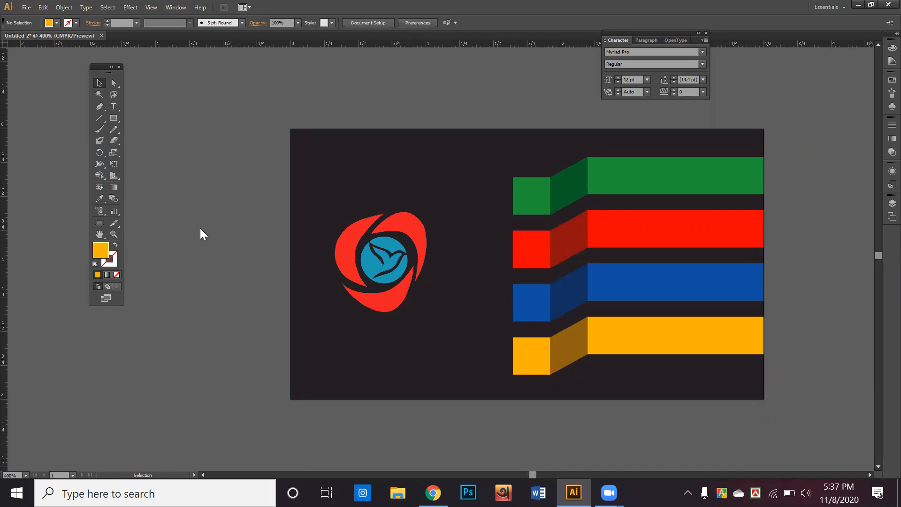
Step: Create a 0.125 x 0.125 in square with the Rectangle tool
{"action": "left_click", "coordinate": [110, 119]}
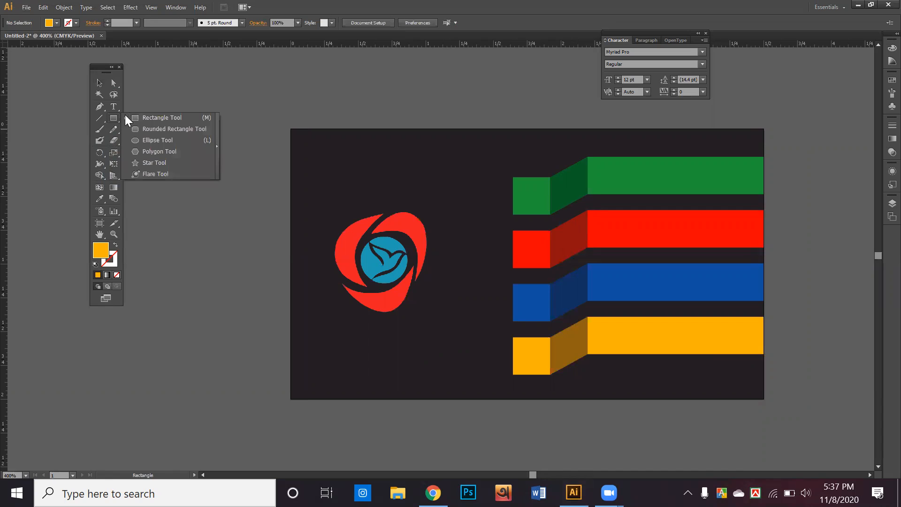
{"action": "left_click", "coordinate": [141, 119]}
{"action": "left_click", "coordinate": [253, 188]}
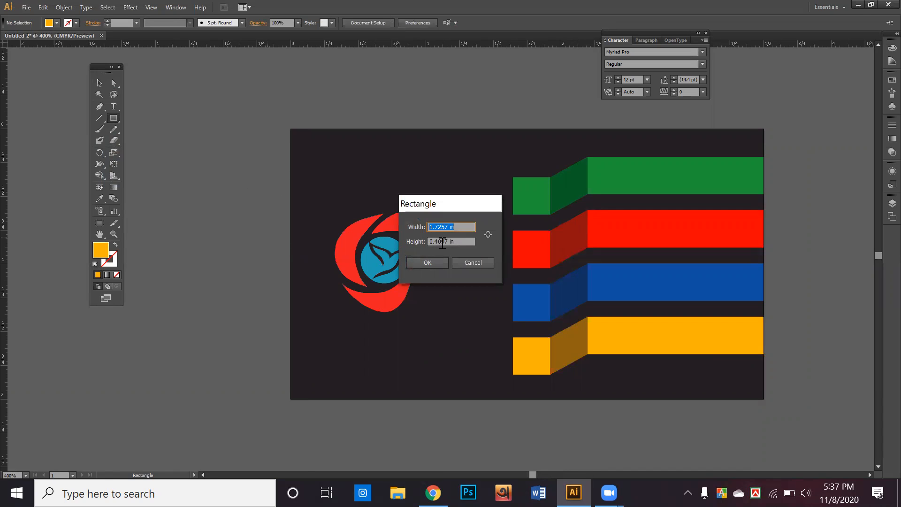
{"action": "type", "text": "0"}
{"action": "key", "text": "ctrl+a"}
{"action": "left_click", "coordinate": [457, 242]}
{"action": "key", "text": "ctrl+a"}
{"action": "type", "text": "0.125"}
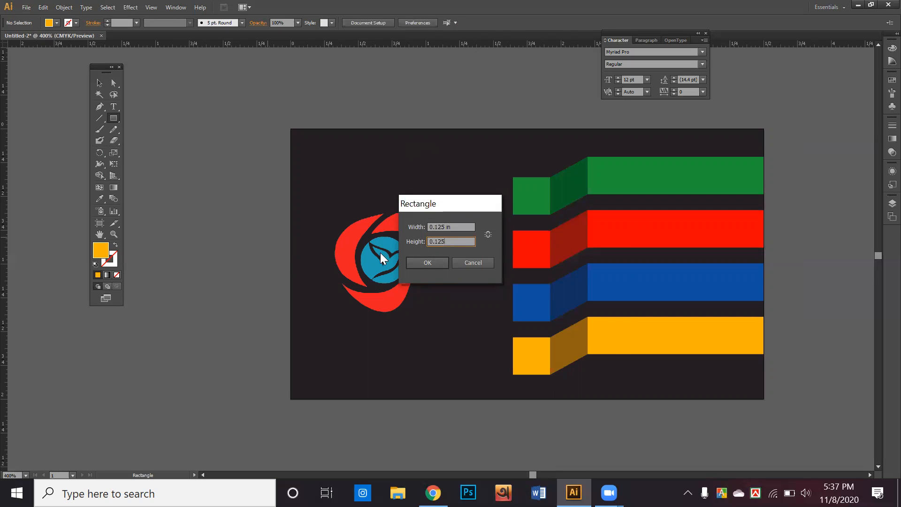
{"action": "left_click", "coordinate": [408, 262]}
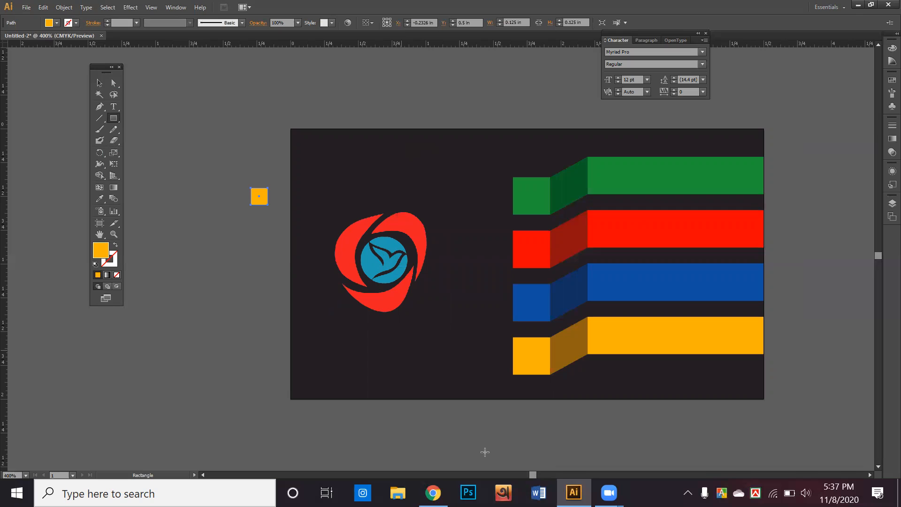
Step: Position the square at the top-left corner and copy it to the other corners
{"action": "left_click", "coordinate": [99, 82]}
{"action": "left_click", "coordinate": [151, 196]}
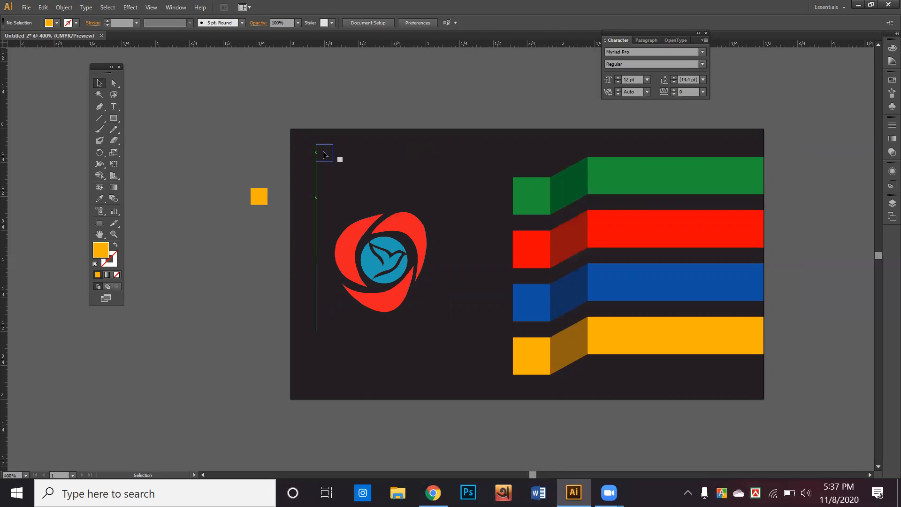
{"action": "left_click_drag", "start_coordinate": [307, 148], "coordinate": [757, 393]}
{"action": "left_click_drag", "start_coordinate": [755, 391], "coordinate": [768, 161]}
{"action": "left_click", "coordinate": [779, 184]}
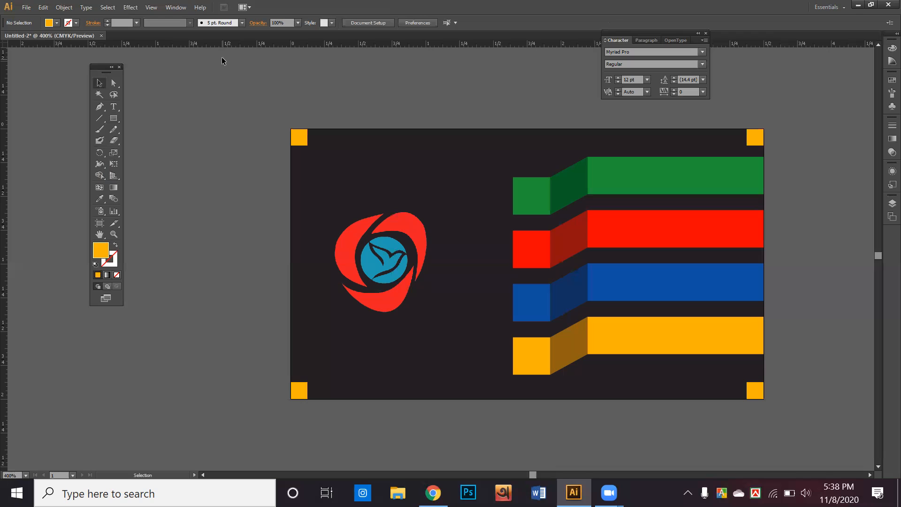
{"action": "left_click_drag", "start_coordinate": [275, 94], "coordinate": [443, 146]}
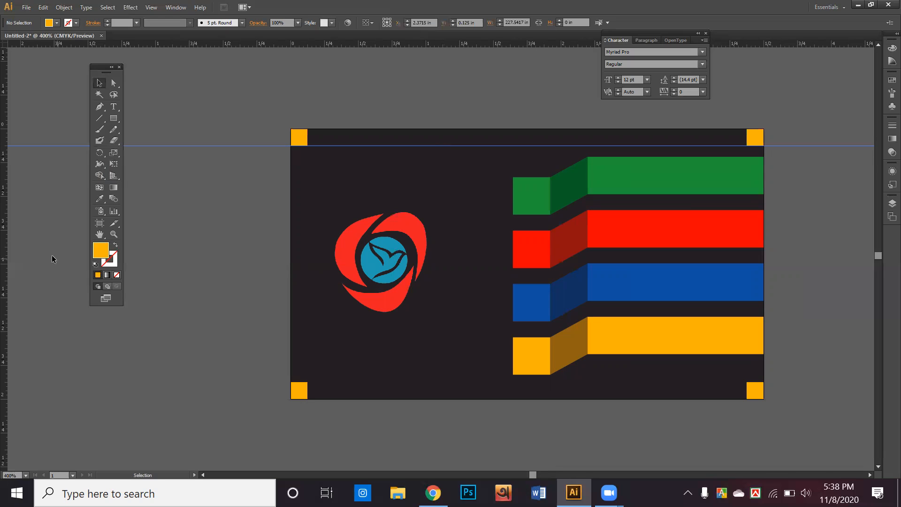
Step: Add guides along the left, right and bottom squares' inner edges
{"action": "left_click_drag", "start_coordinate": [9, 264], "coordinate": [307, 327]}
{"action": "left_click_drag", "start_coordinate": [2, 323], "coordinate": [747, 344]}
{"action": "left_click_drag", "start_coordinate": [514, 45], "coordinate": [593, 384]}
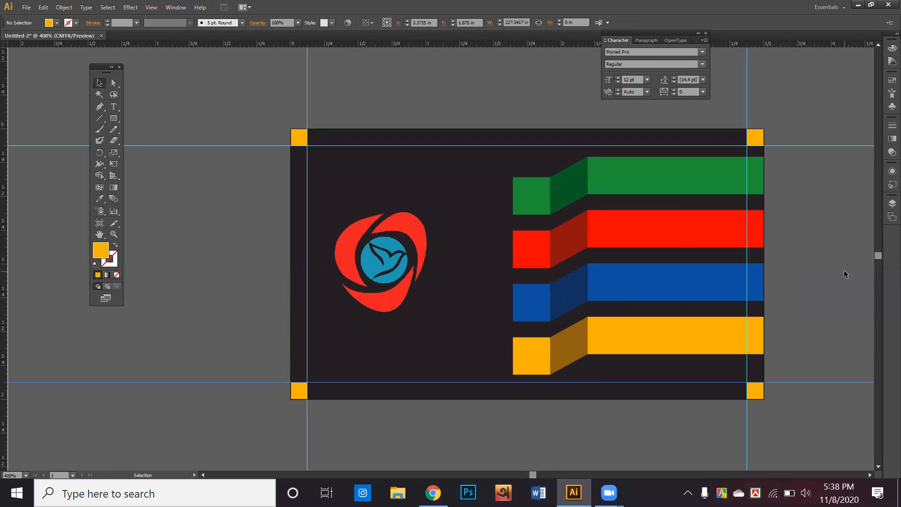
{"action": "left_click", "coordinate": [821, 230]}
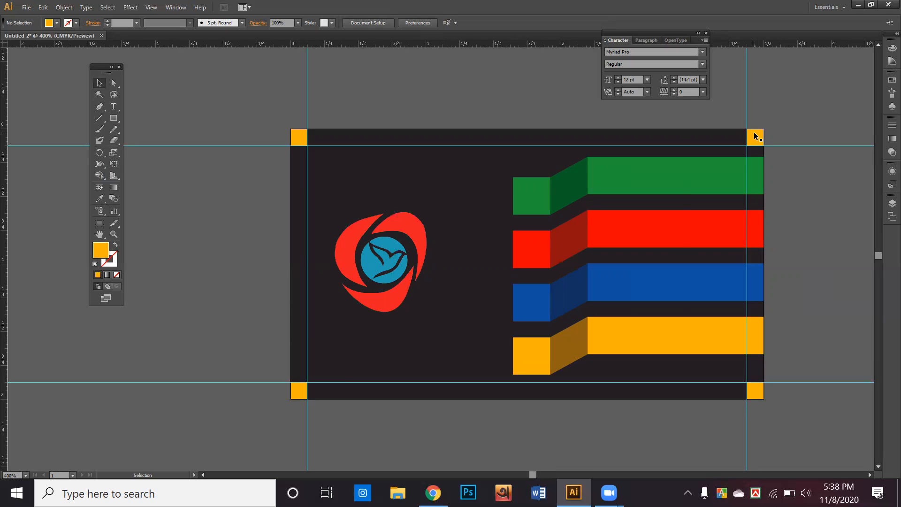
Step: Delete the four orange corner squares
{"action": "left_click_drag", "start_coordinate": [755, 136], "coordinate": [303, 394]}
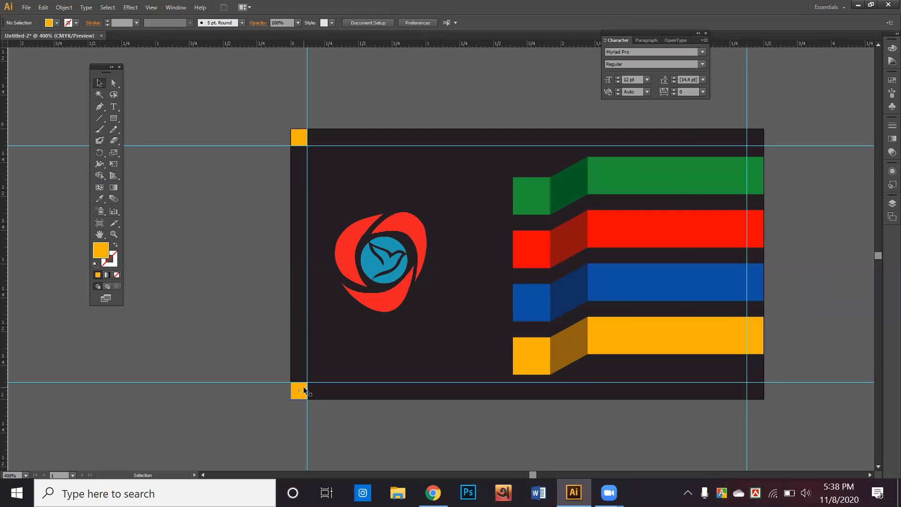
{"action": "key", "text": "Delete"}
{"action": "left_click", "coordinate": [303, 143]}
{"action": "key", "text": "Delete"}
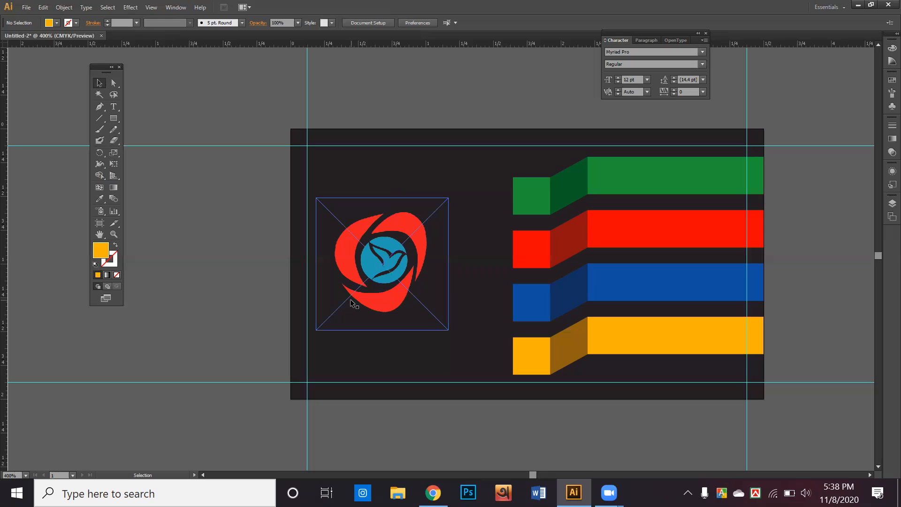
Step: Drag the bird logo left until it snaps to the left margin guide
{"action": "left_click_drag", "start_coordinate": [372, 299], "coordinate": [345, 294]}
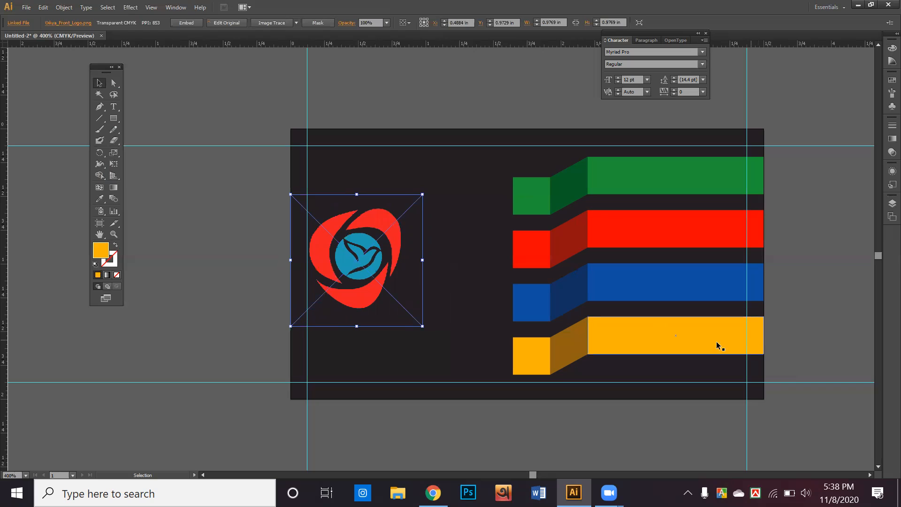
{"action": "scroll", "coordinate": [563, 310], "scroll_direction": "up", "scroll_amount": 1}
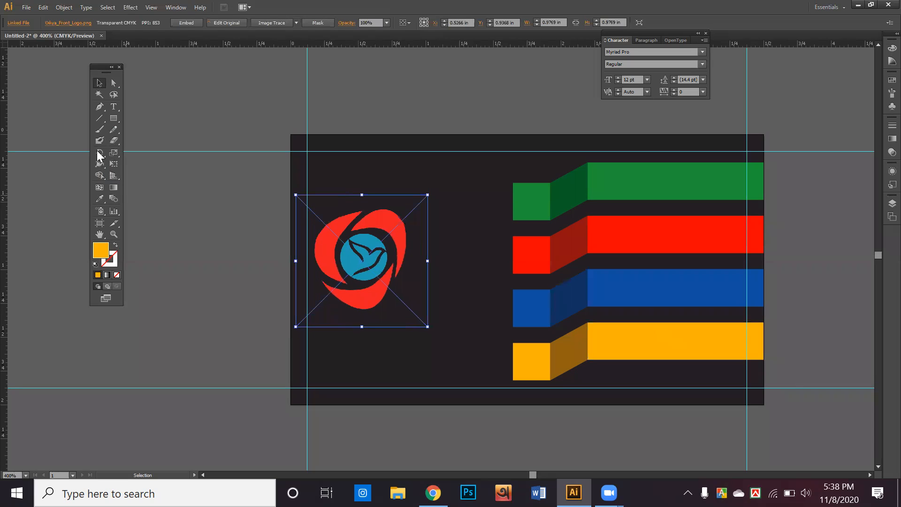
Step: Type the phone number as a text line above the card
{"action": "left_click", "coordinate": [112, 106]}
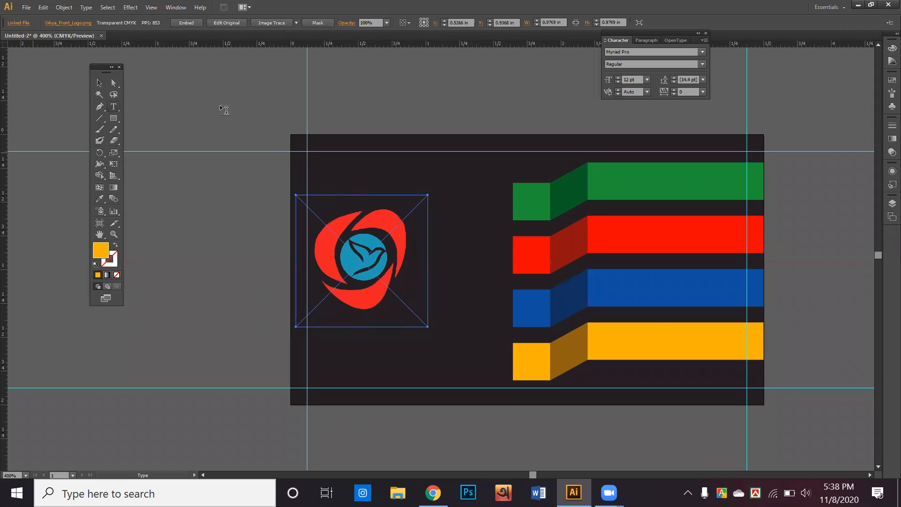
{"action": "left_click", "coordinate": [350, 106]}
{"action": "type", "text": "yyjhkjyhkgkl,kl.jk"}
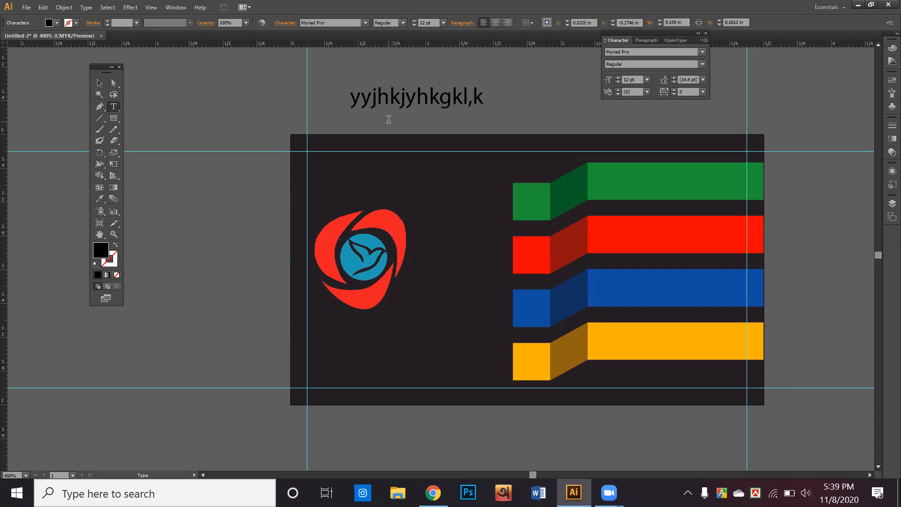
{"action": "key", "text": "BackSpace"}
{"action": "key", "text": "BackSpace"}
{"action": "key", "text": "BackSpace"}
{"action": "key", "text": "BackSpace"}
{"action": "key", "text": "BackSpace"}
{"action": "key", "text": "BackSpace"}
{"action": "key", "text": "BackSpace"}
{"action": "key", "text": "BackSpace"}
{"action": "key", "text": "BackSpace"}
{"action": "key", "text": "BackSpace"}
{"action": "key", "text": "BackSpace"}
{"action": "key", "text": "BackSpace"}
{"action": "key", "text": "BackSpace"}
{"action": "key", "text": "BackSpace"}
{"action": "key", "text": "BackSpace"}
{"action": "key", "text": "BackSpace"}
{"action": "key", "text": "BackSpace"}
{"action": "key", "text": "BackSpace"}
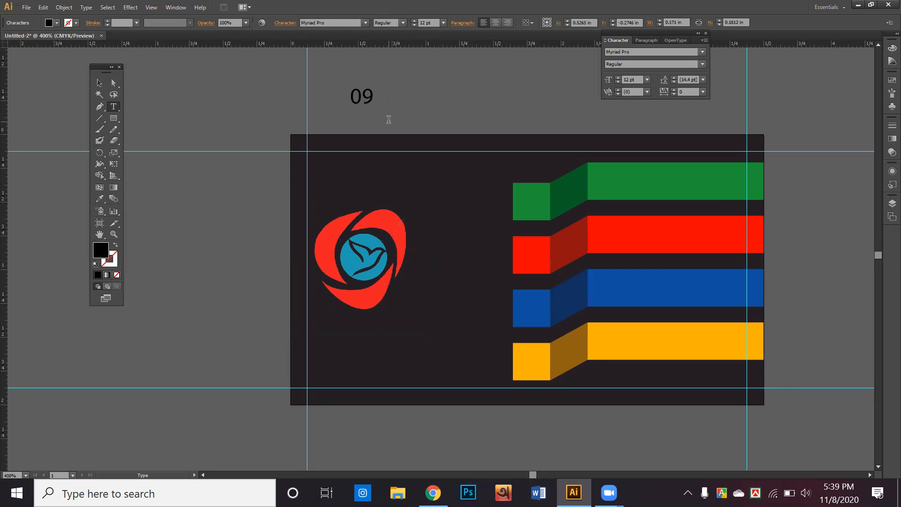
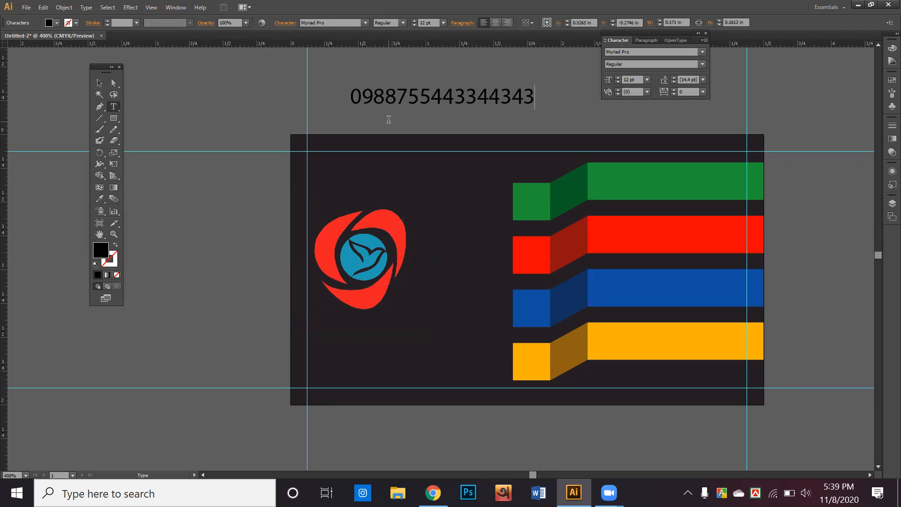
{"action": "left_click", "coordinate": [99, 82]}
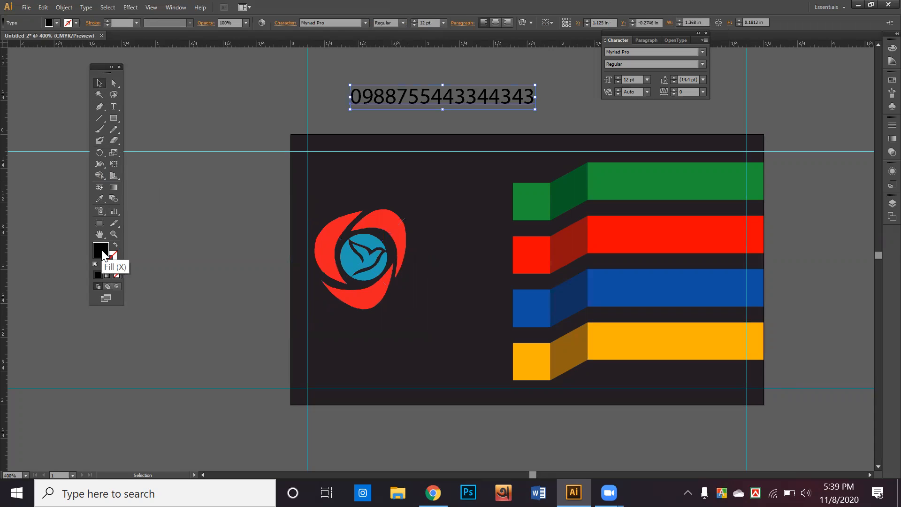
Step: Make the number white FFFFFF, move it onto the green bar and scale it down
{"action": "double_click", "coordinate": [103, 253]}
{"action": "left_click_drag", "start_coordinate": [354, 202], "coordinate": [314, 184]}
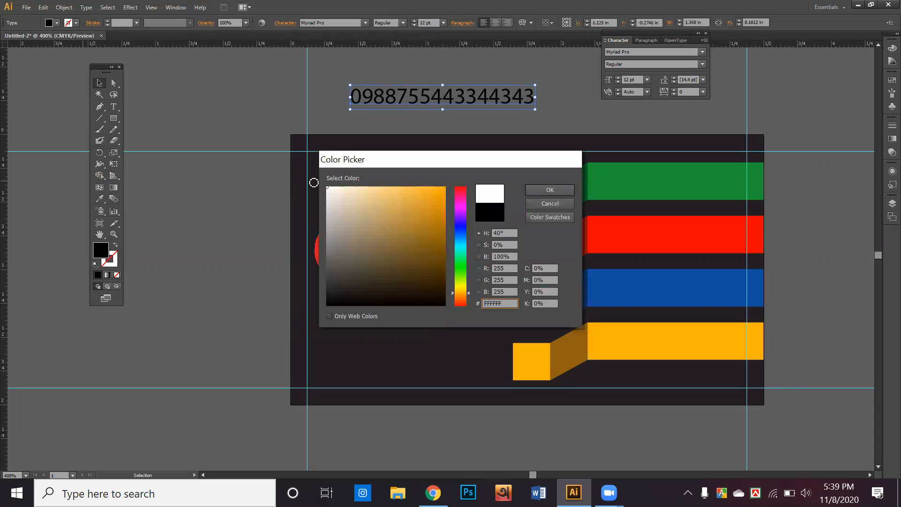
{"action": "left_click", "coordinate": [526, 190]}
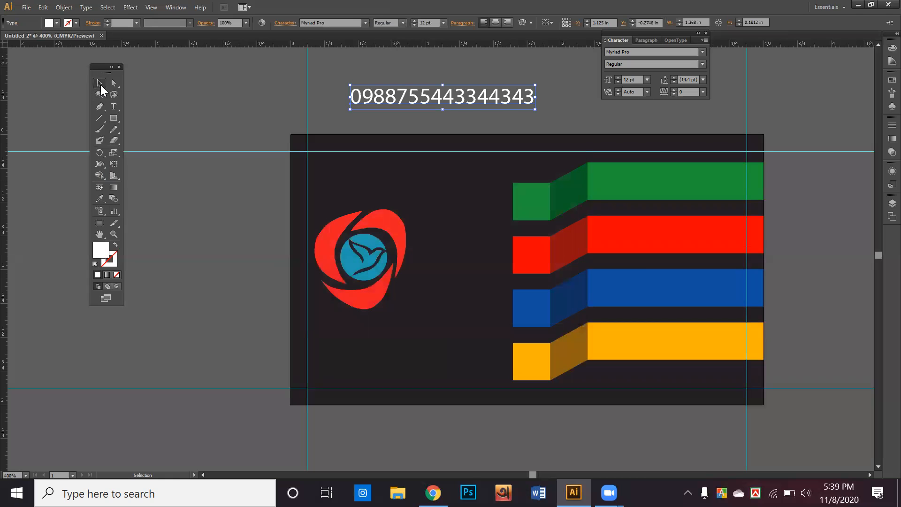
{"action": "left_click_drag", "start_coordinate": [438, 97], "coordinate": [679, 187]}
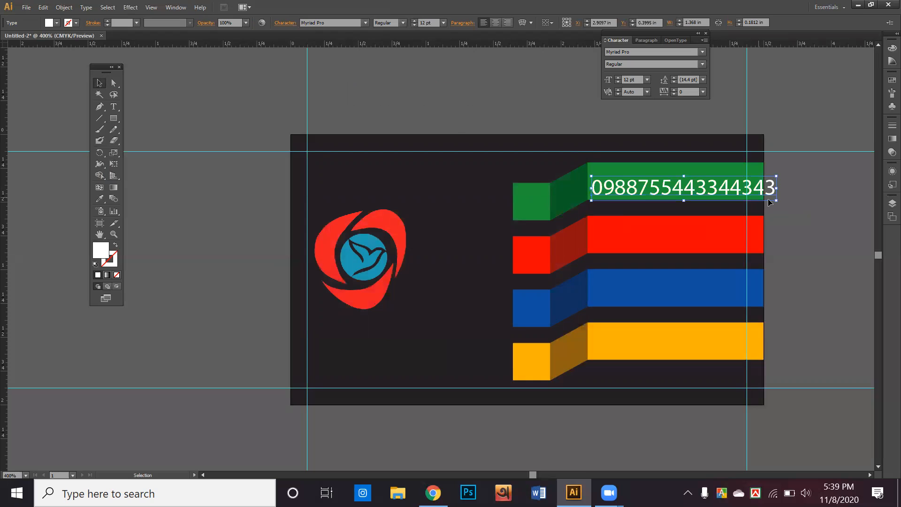
{"action": "left_click_drag", "start_coordinate": [777, 201], "coordinate": [749, 195]}
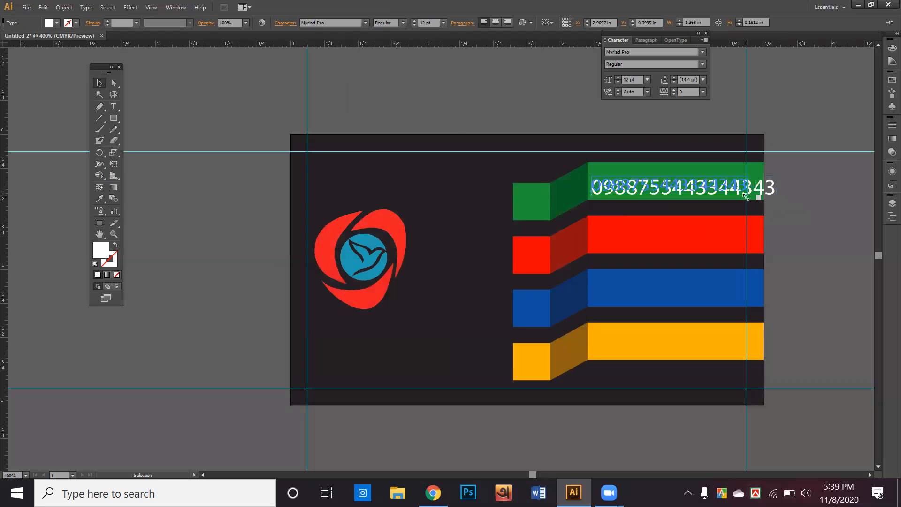
{"action": "left_click", "coordinate": [844, 202]}
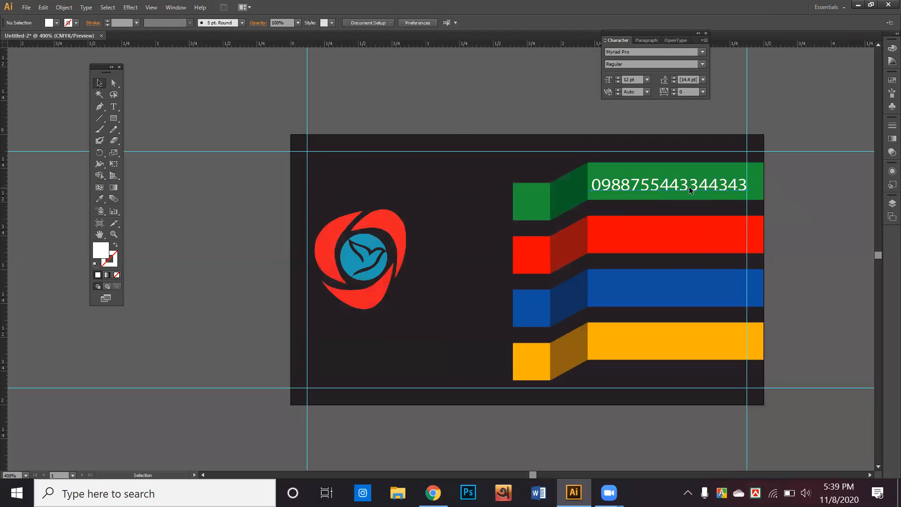
Step: Nudge the phone number up within the green bar, then bring up the Flaticon browser tab
{"action": "left_click", "coordinate": [687, 186]}
{"action": "key", "text": "Up"}
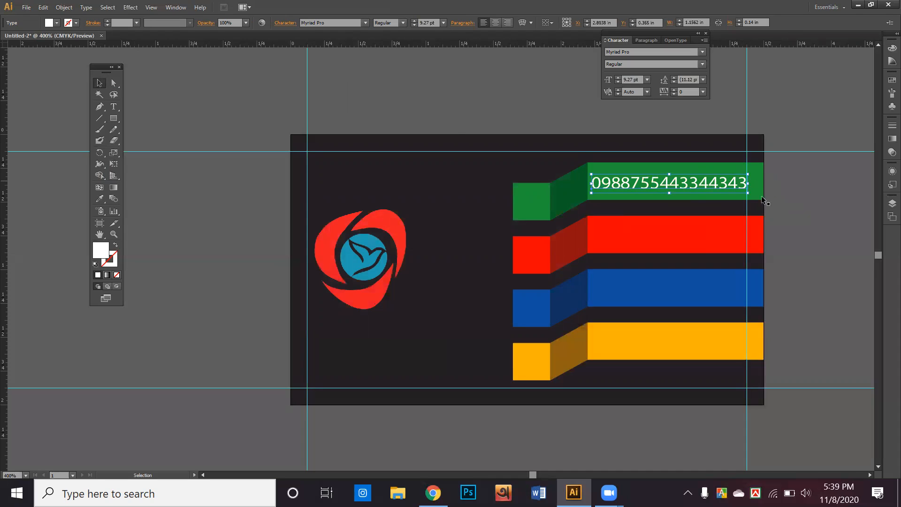
{"action": "left_click", "coordinate": [828, 204]}
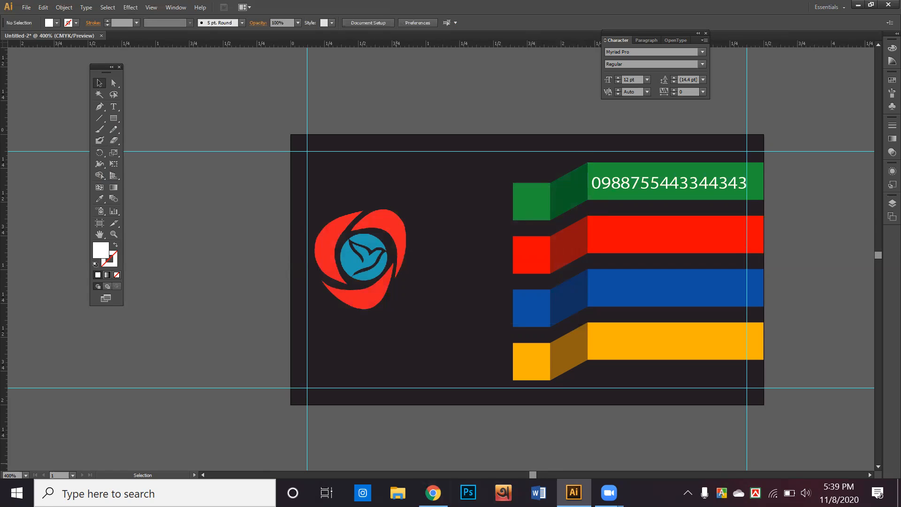
{"action": "key", "text": "alt+Tab"}
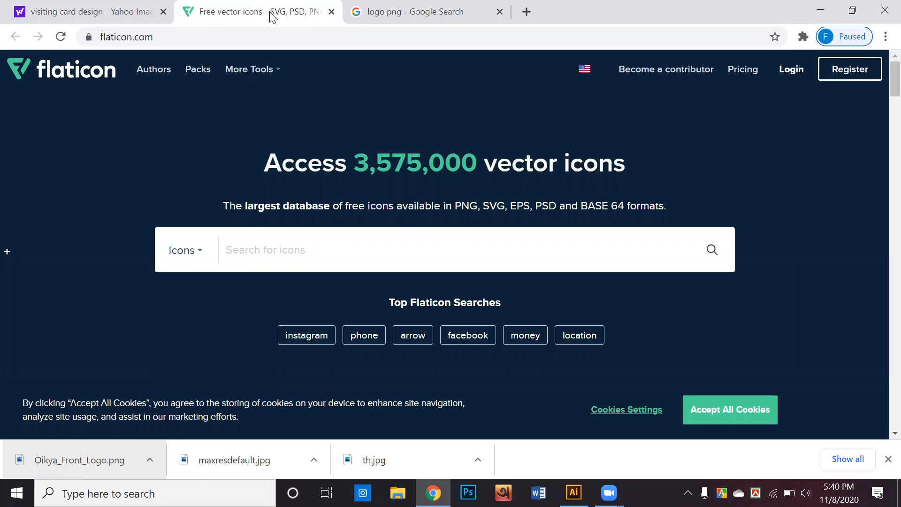
Step: Search Flaticon for 'call' icons
{"action": "left_click", "coordinate": [417, 255]}
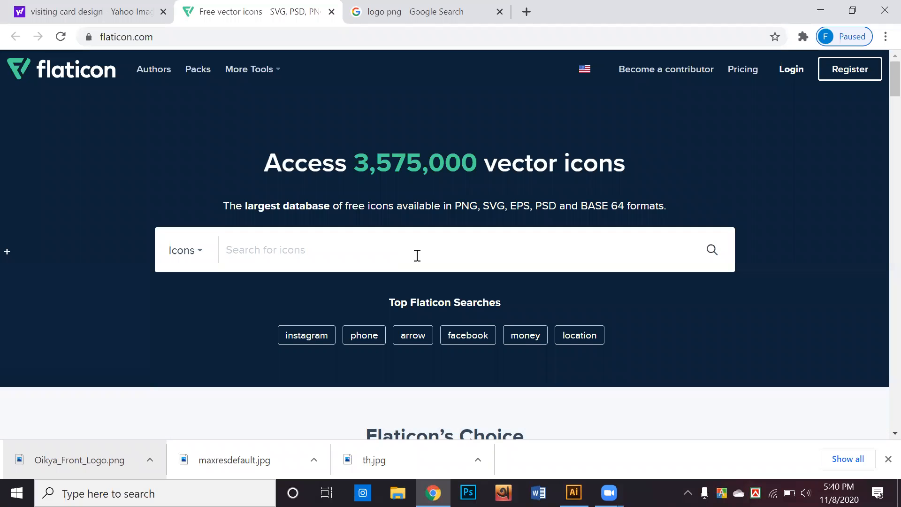
{"action": "type", "text": "call"}
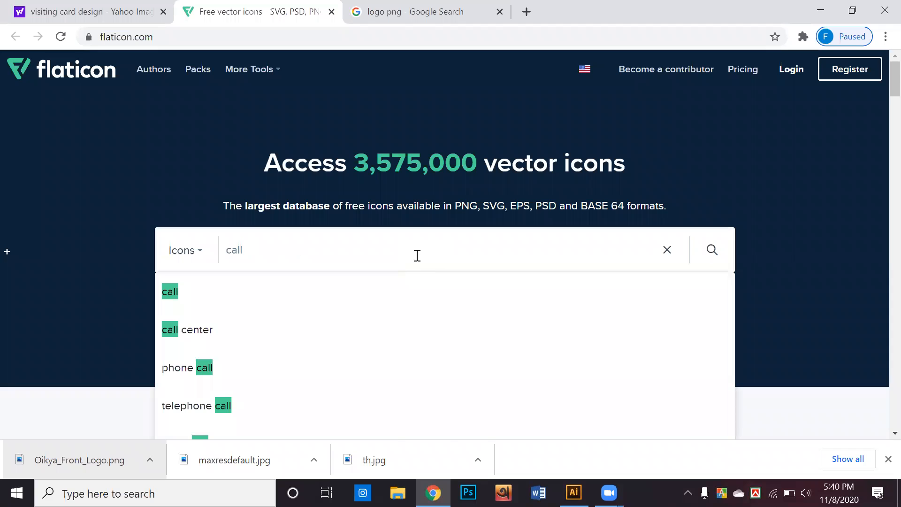
{"action": "key", "text": "Return"}
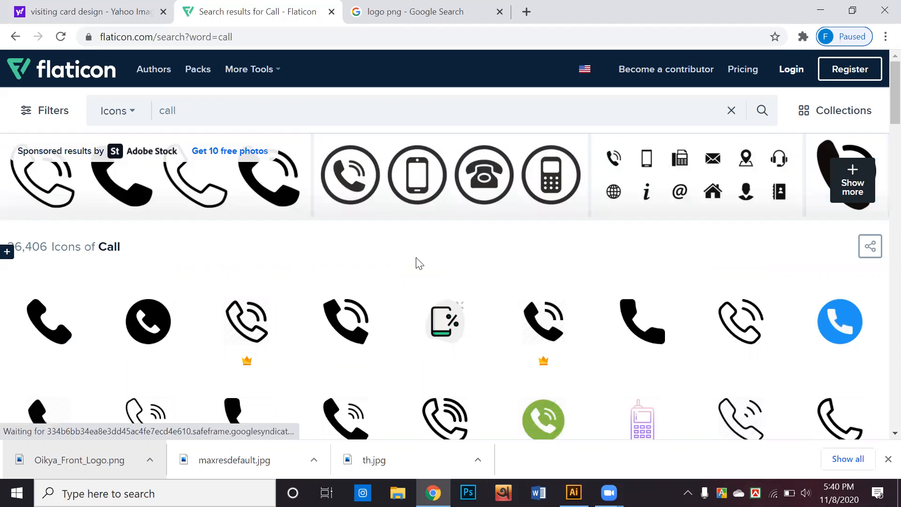
{"action": "scroll", "coordinate": [427, 280], "scroll_direction": "down", "scroll_amount": 1}
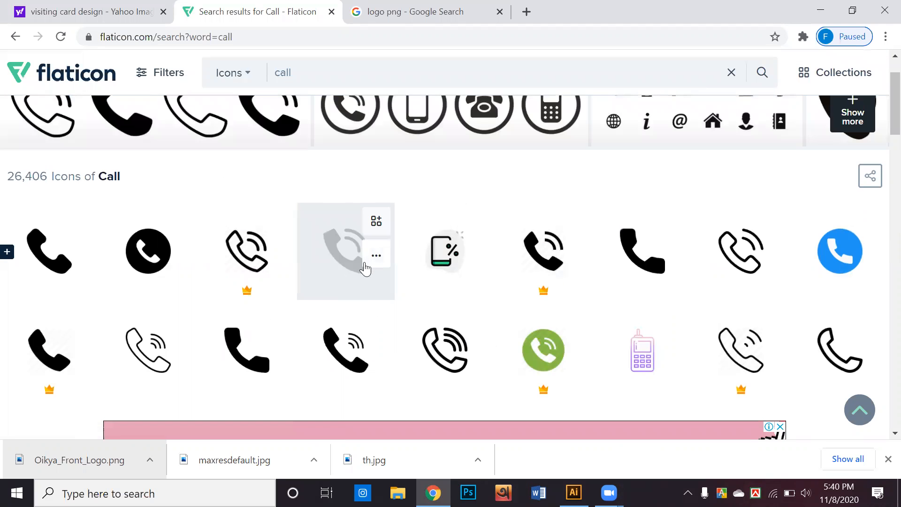
Step: Open the Phone Call icon and pick EPS as its download format
{"action": "left_click", "coordinate": [342, 257]}
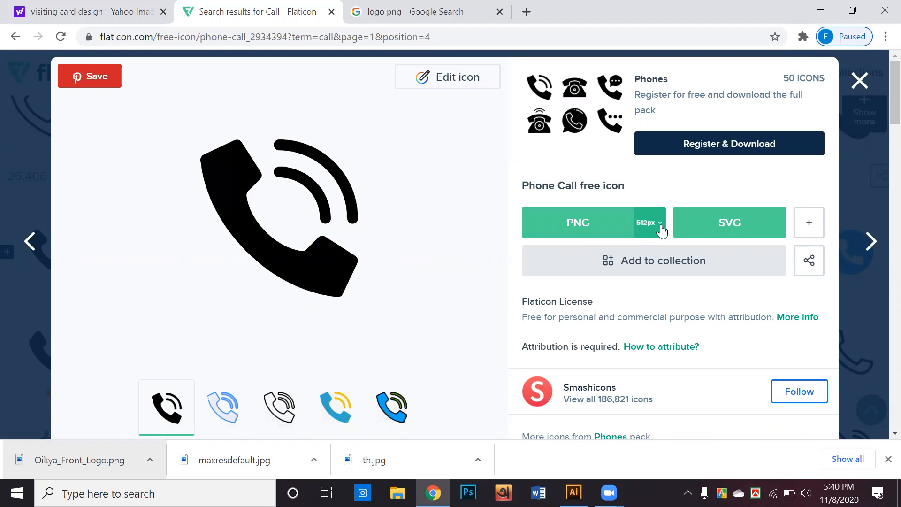
{"action": "left_click", "coordinate": [814, 224]}
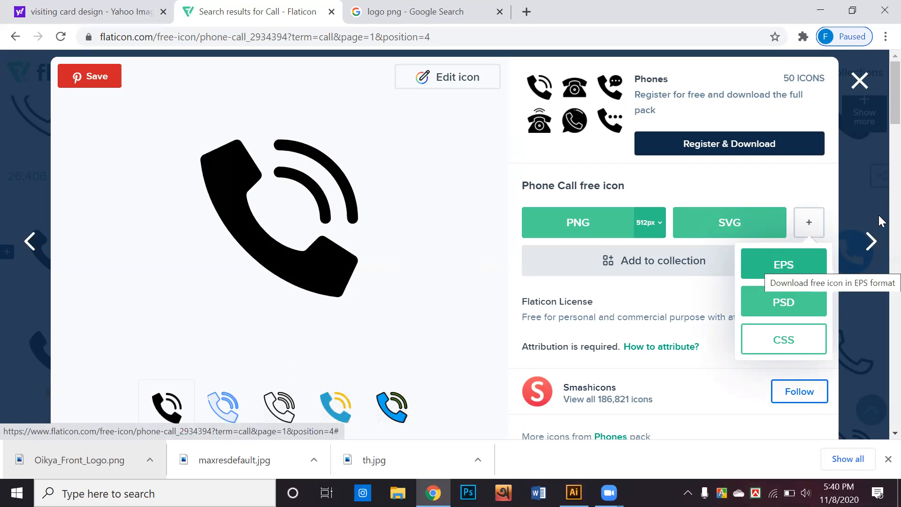
{"action": "left_click", "coordinate": [808, 248]}
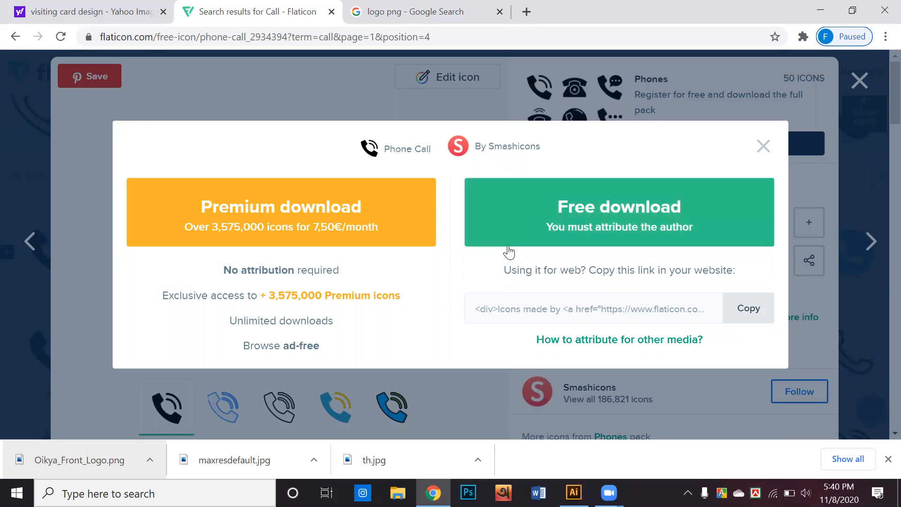
Step: Download the icon free as phone-call.eps, close the popups, and open the downloaded file
{"action": "left_click", "coordinate": [516, 205]}
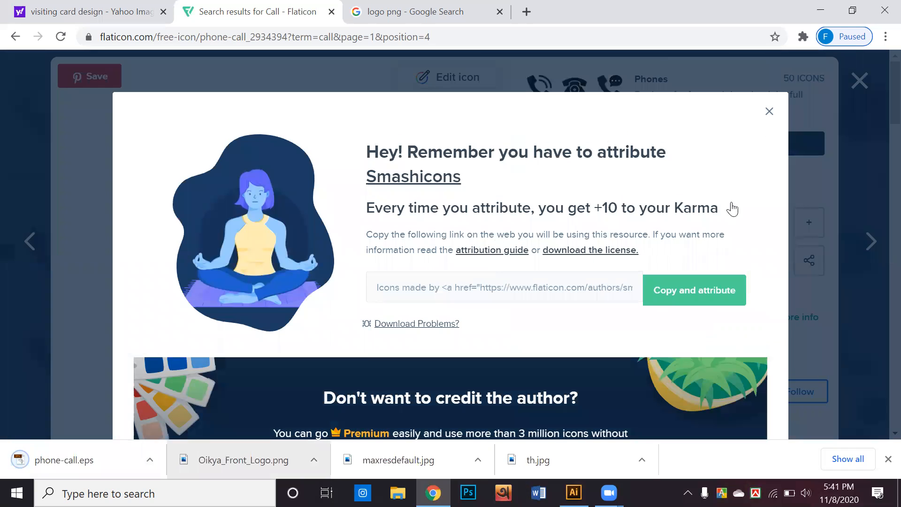
{"action": "left_click", "coordinate": [768, 114]}
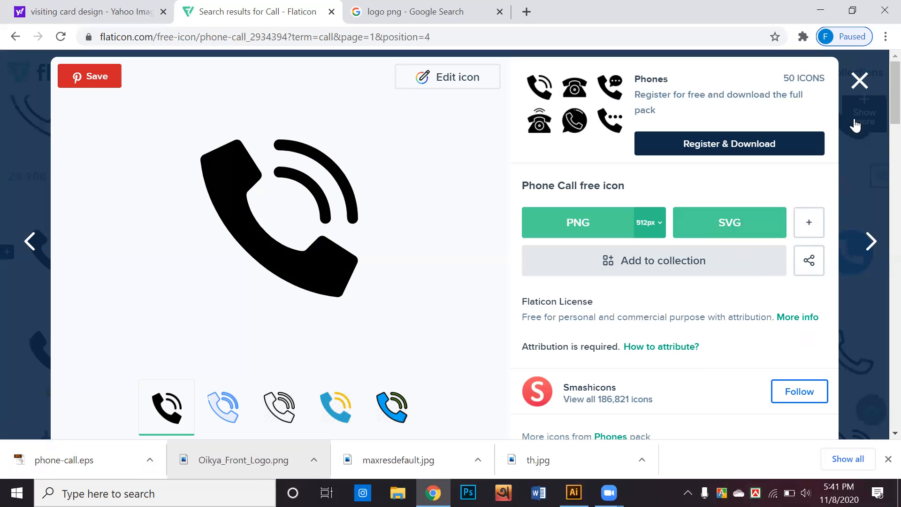
{"action": "left_click", "coordinate": [859, 81]}
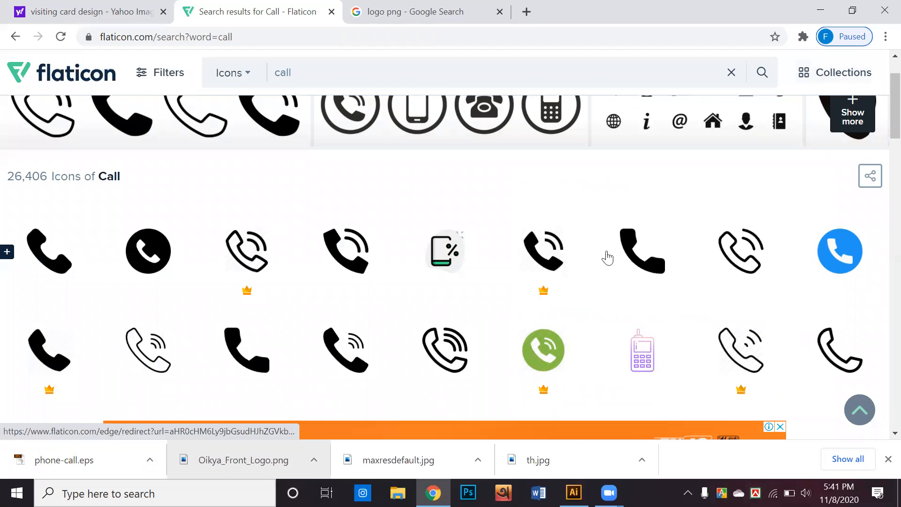
{"action": "left_click", "coordinate": [82, 467]}
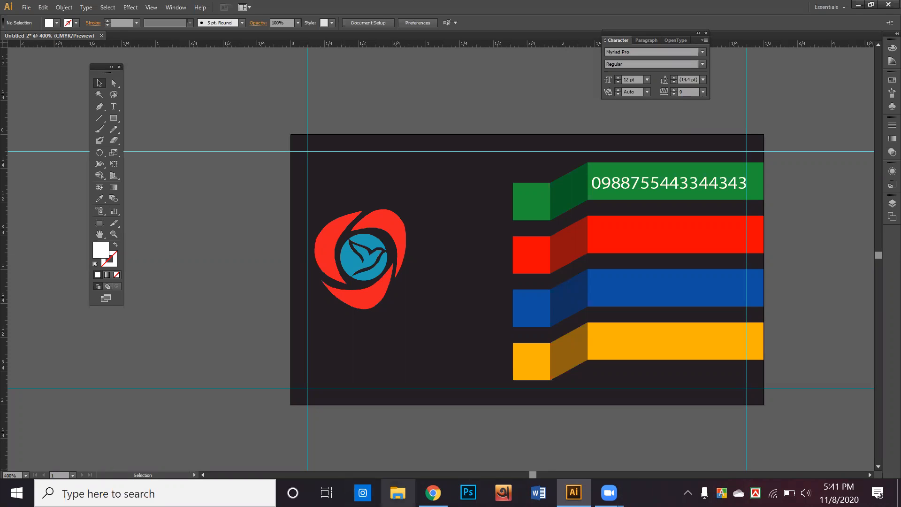
Step: Bring File Explorer to the front and open the Downloads folder
{"action": "left_click", "coordinate": [398, 493]}
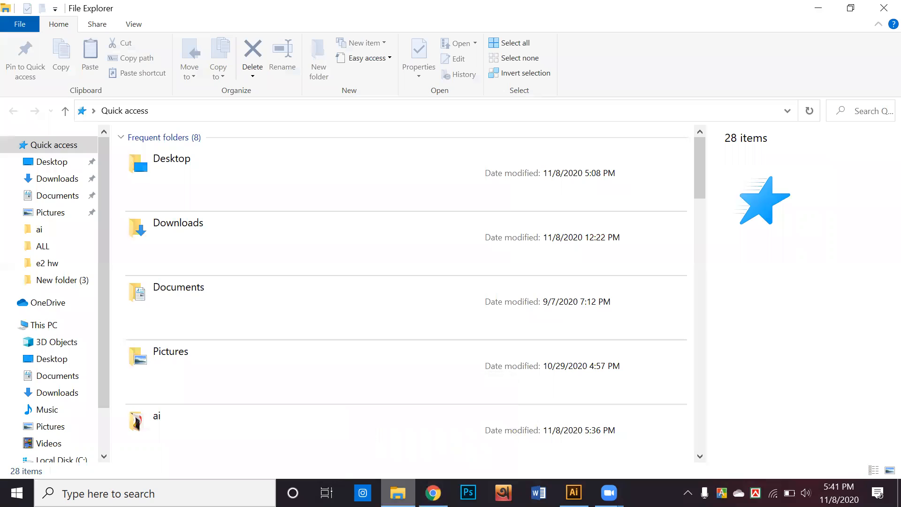
{"action": "left_click", "coordinate": [398, 493]}
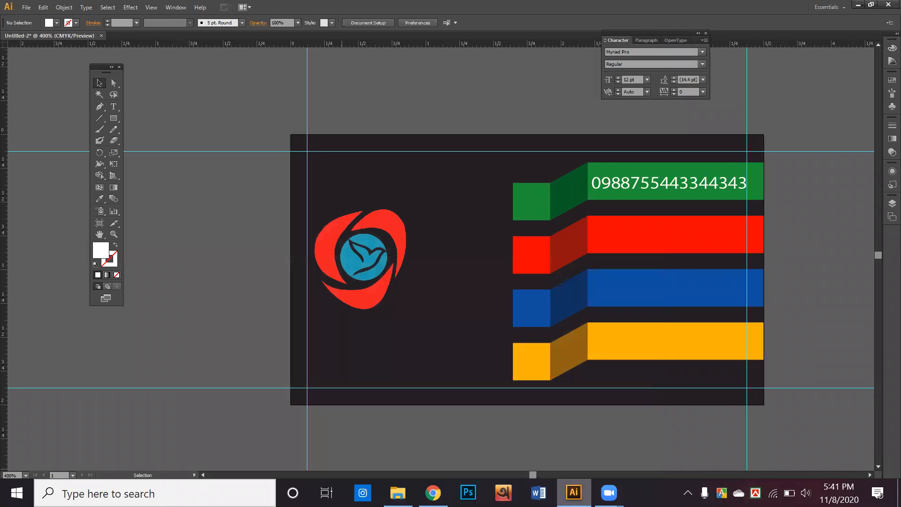
{"action": "left_click", "coordinate": [573, 493]}
{"action": "left_click", "coordinate": [573, 493]}
{"action": "left_click", "coordinate": [573, 493]}
{"action": "left_click", "coordinate": [573, 493]}
{"action": "left_click", "coordinate": [397, 492]}
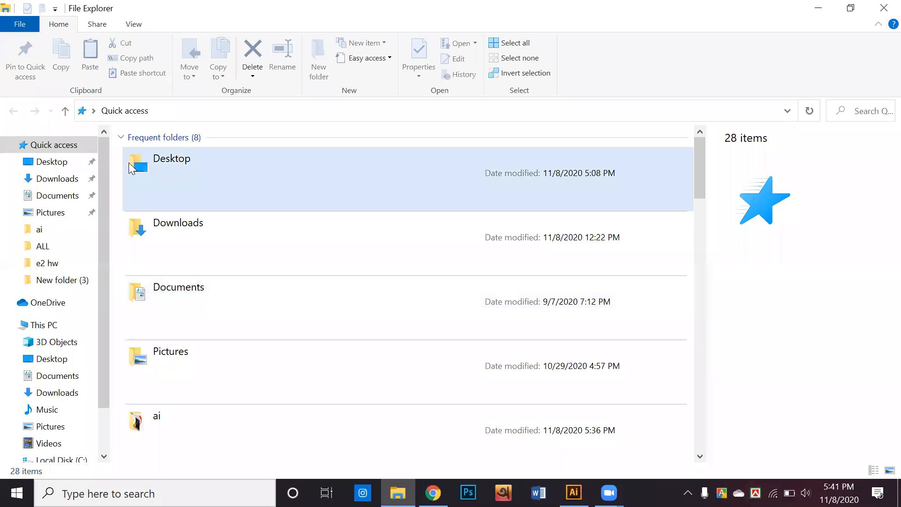
{"action": "double_click", "coordinate": [162, 235]}
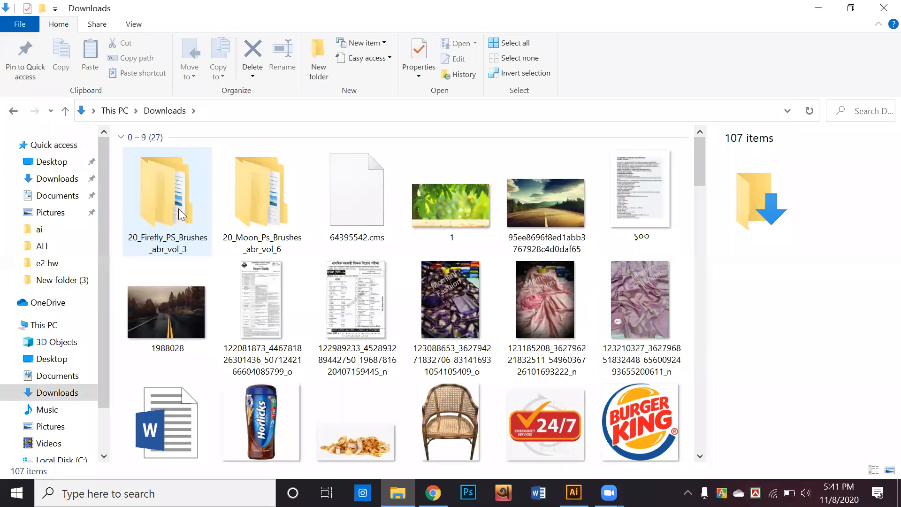
{"action": "scroll", "coordinate": [206, 217], "scroll_direction": "down", "scroll_amount": 10}
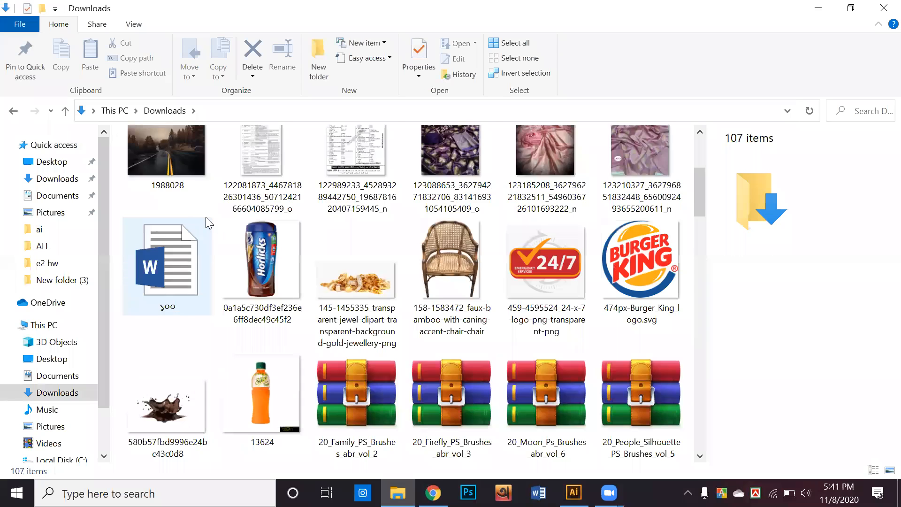
{"action": "scroll", "coordinate": [206, 217], "scroll_direction": "up", "scroll_amount": 10}
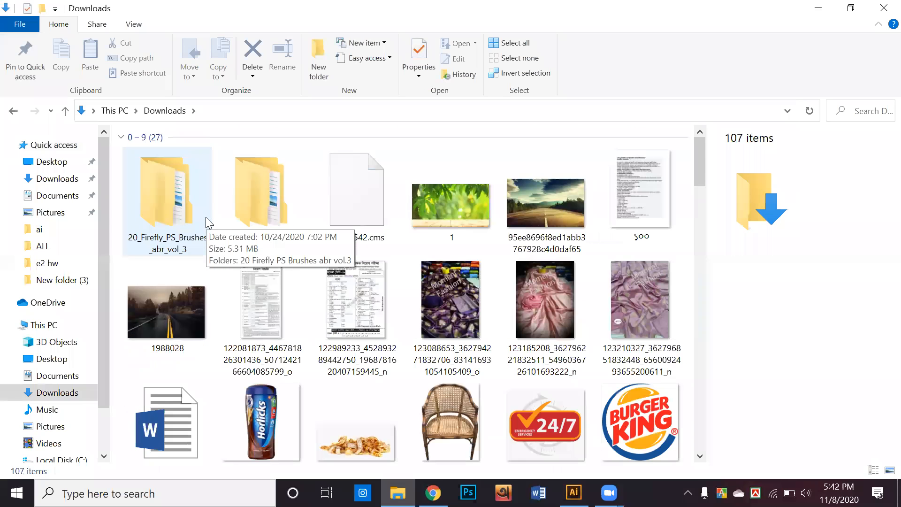
Step: Group the Downloads files by date modified and open the phone-call file
{"action": "right_click", "coordinate": [439, 151]}
{"action": "mouse_move", "coordinate": [493, 195]}
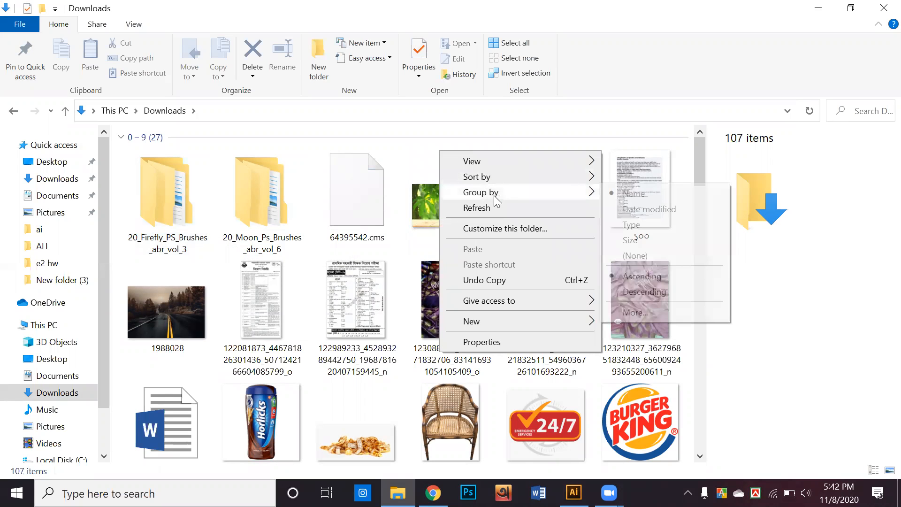
{"action": "left_click", "coordinate": [650, 206]}
{"action": "left_click", "coordinate": [140, 201]}
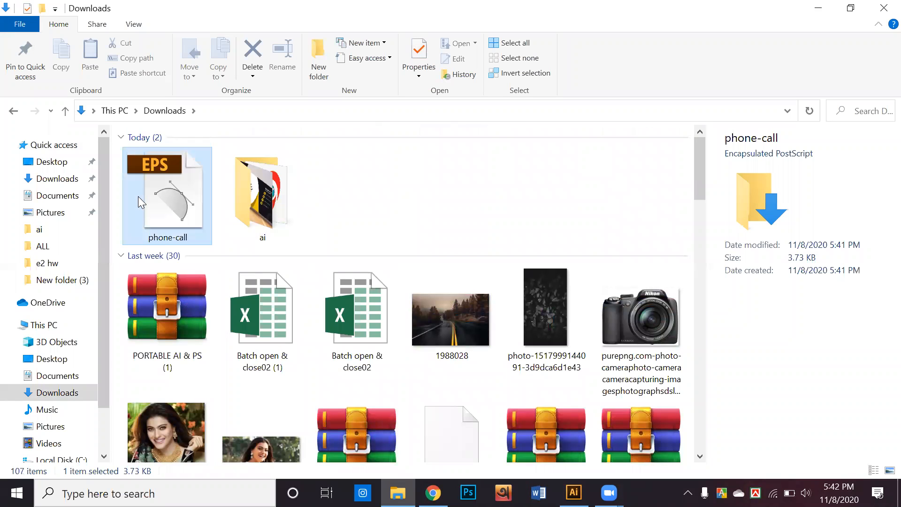
{"action": "double_click", "coordinate": [138, 196]}
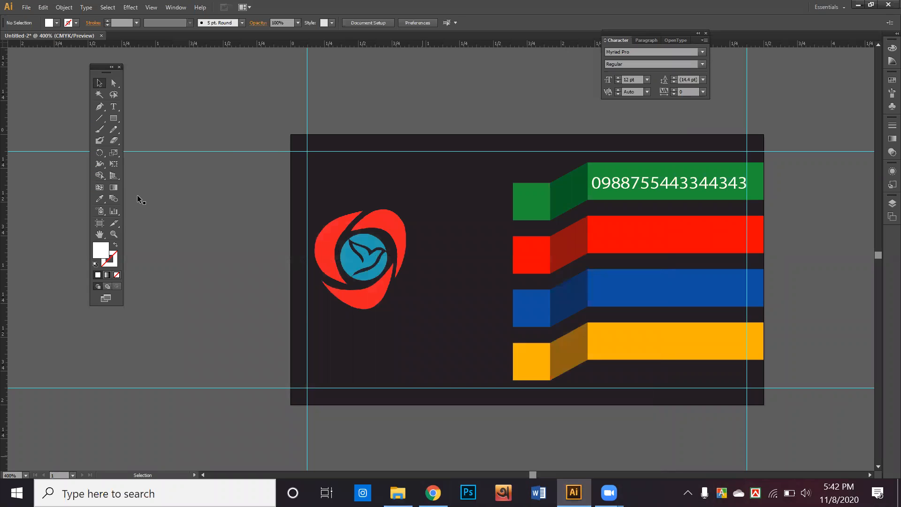
Step: Open phone-call with Adobe Illustrator CS6, then minimise File Explorer
{"action": "left_click_drag", "start_coordinate": [427, 6], "coordinate": [580, 92]}
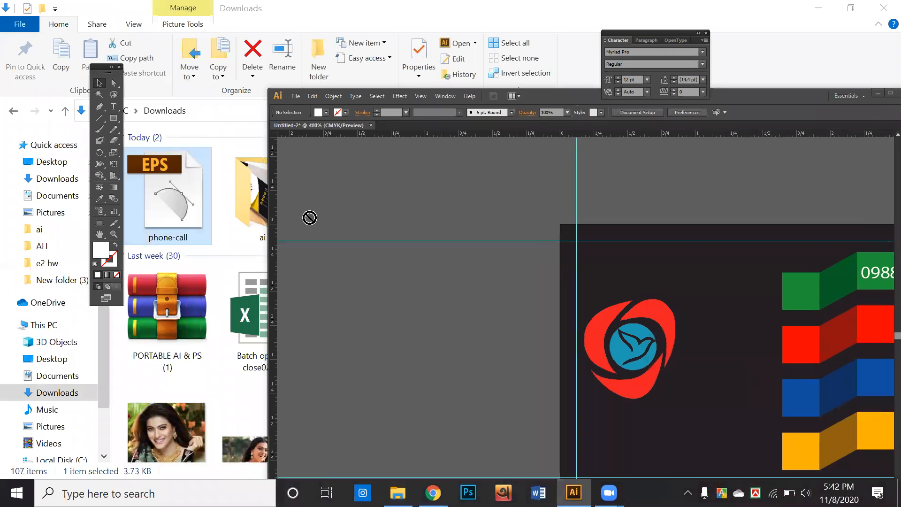
{"action": "left_click", "coordinate": [162, 202]}
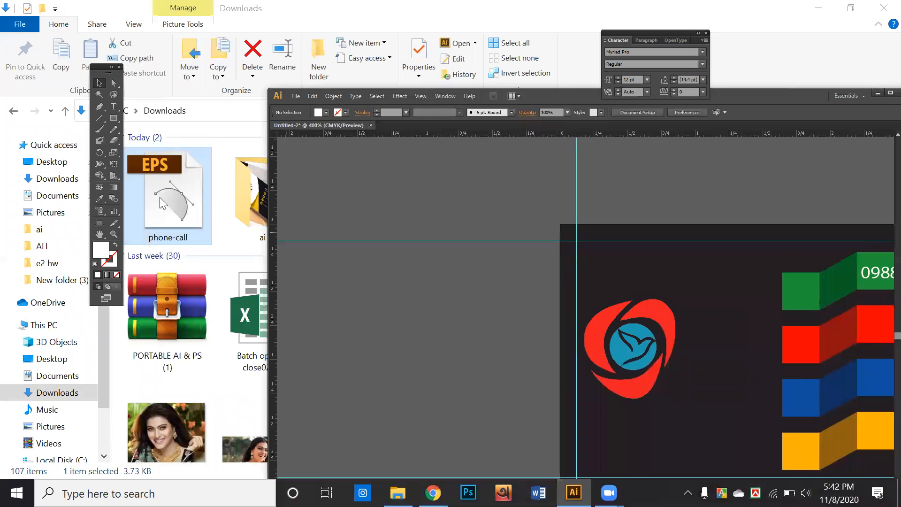
{"action": "right_click", "coordinate": [161, 207]}
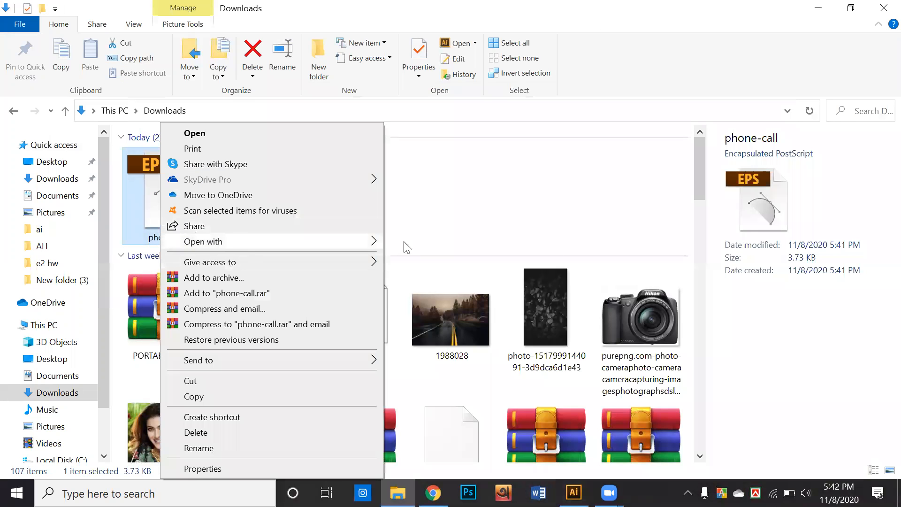
{"action": "mouse_move", "coordinate": [221, 242]}
{"action": "left_click", "coordinate": [439, 244]}
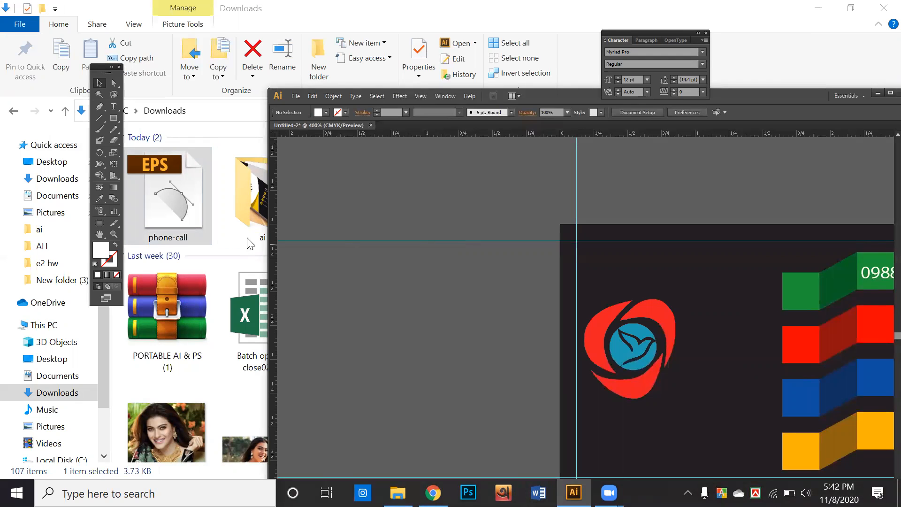
{"action": "scroll", "coordinate": [241, 262], "scroll_direction": "down", "scroll_amount": 4}
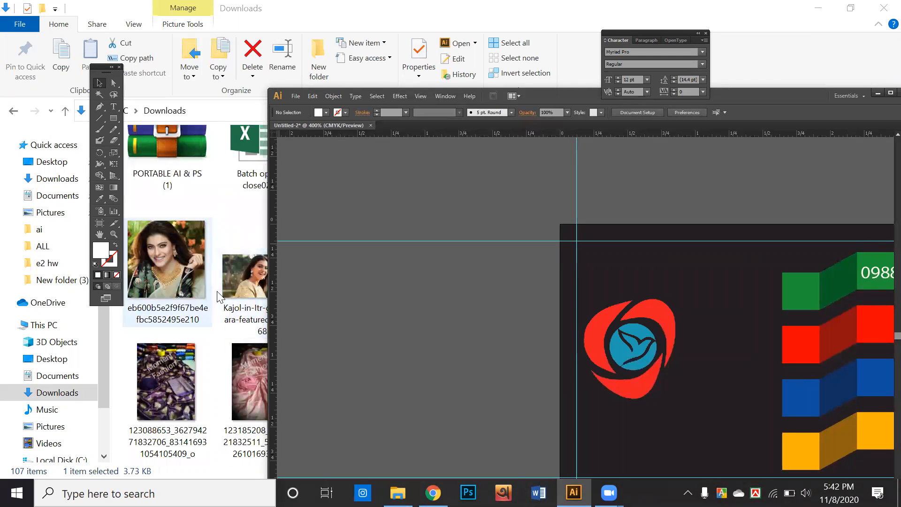
{"action": "left_click", "coordinate": [820, 9]}
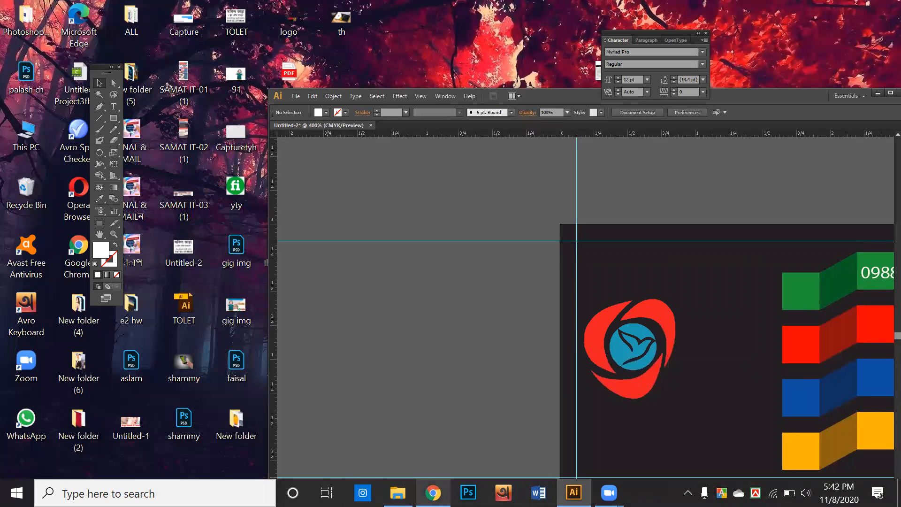
Step: Open the plain solid phone handset icon and download it free as EPS, saved as phone-call (1).eps
{"action": "left_click", "coordinate": [433, 492]}
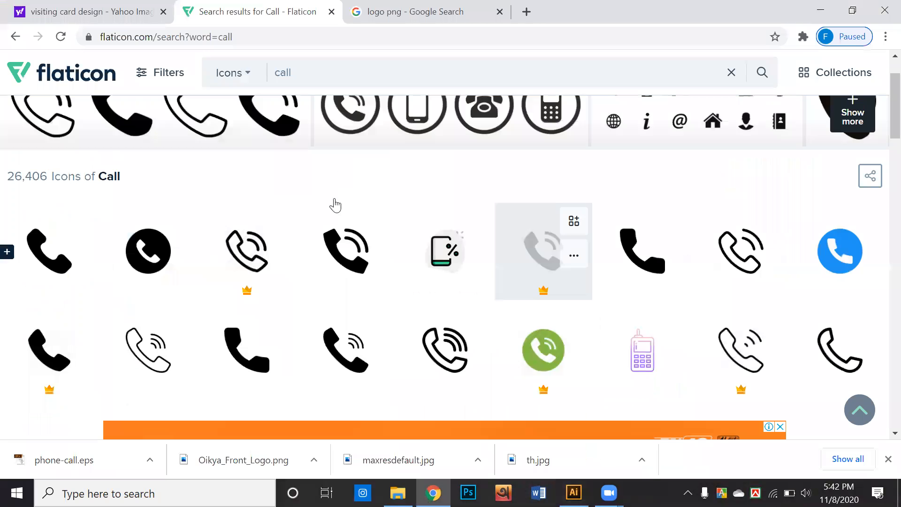
{"action": "scroll", "coordinate": [334, 201], "scroll_direction": "down", "scroll_amount": 4}
{"action": "scroll", "coordinate": [674, 195], "scroll_direction": "up", "scroll_amount": 6}
{"action": "scroll", "coordinate": [610, 254], "scroll_direction": "down", "scroll_amount": 3}
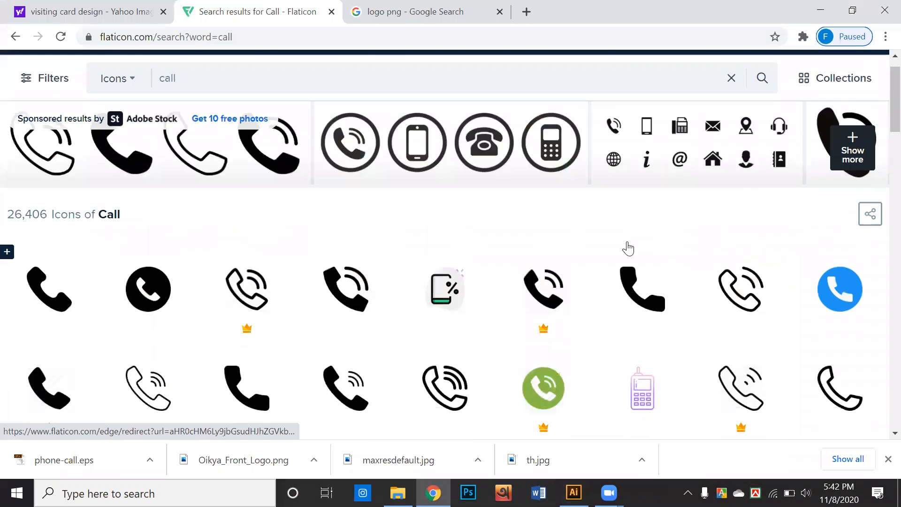
{"action": "scroll", "coordinate": [416, 286], "scroll_direction": "down", "scroll_amount": 1}
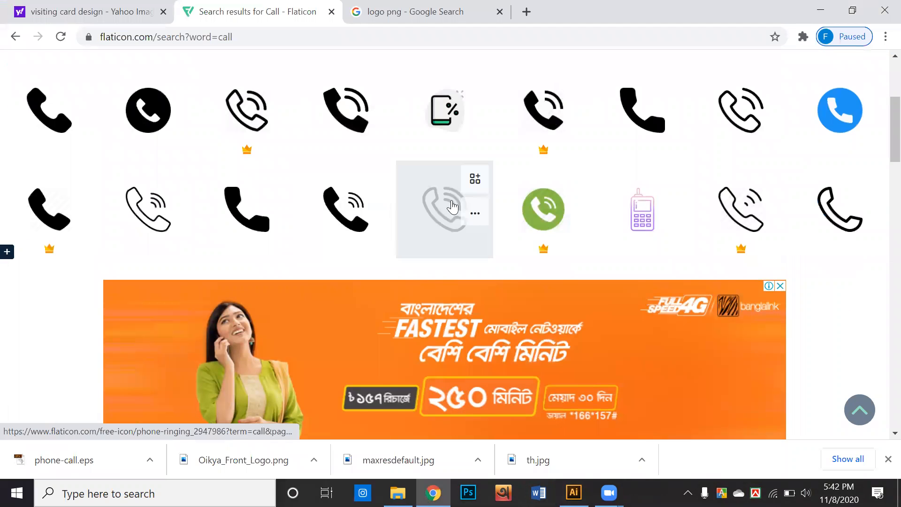
{"action": "left_click", "coordinate": [244, 210]}
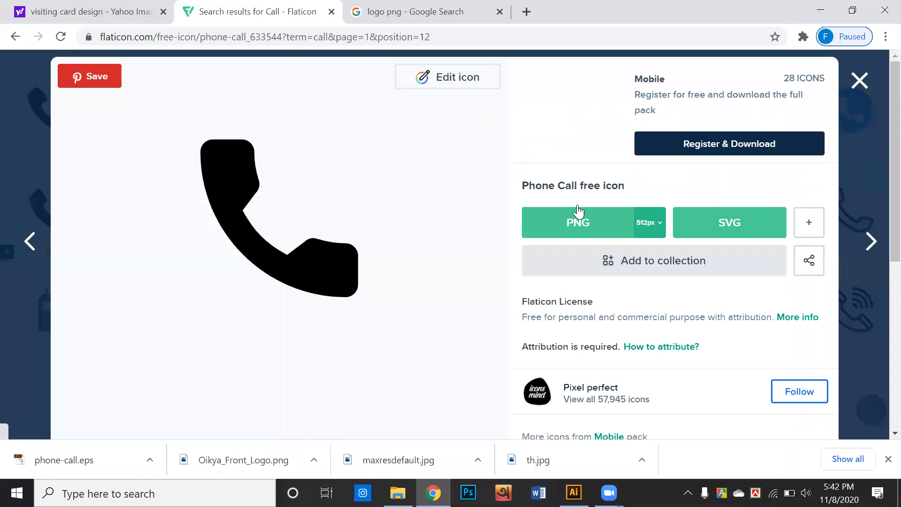
{"action": "left_click", "coordinate": [817, 226]}
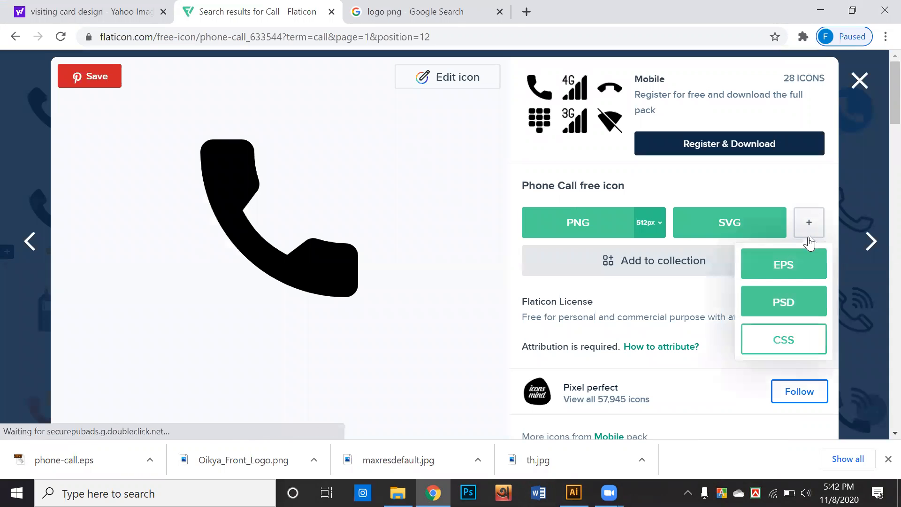
{"action": "left_click", "coordinate": [789, 266]}
{"action": "left_click", "coordinate": [661, 220]}
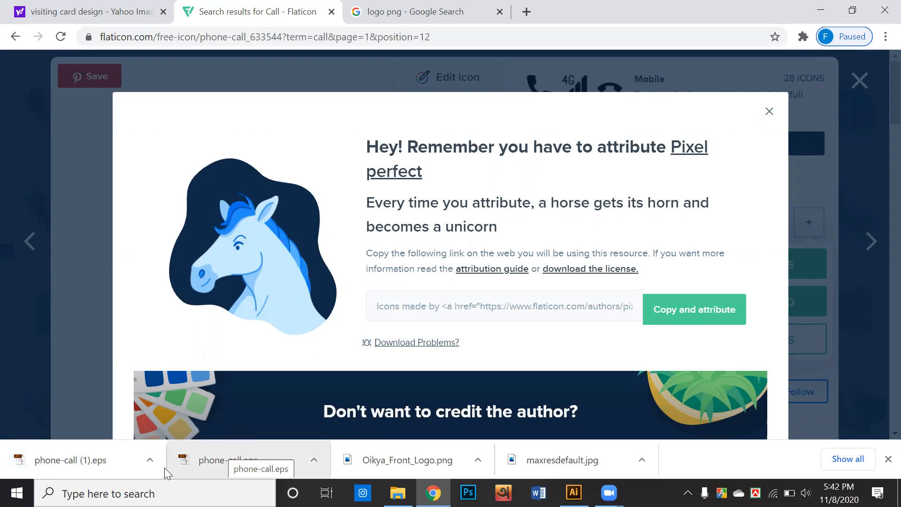
Step: Open the downloaded phone-call (1).eps, then move Illustrator aside to return to Flaticon
{"action": "left_click", "coordinate": [104, 461]}
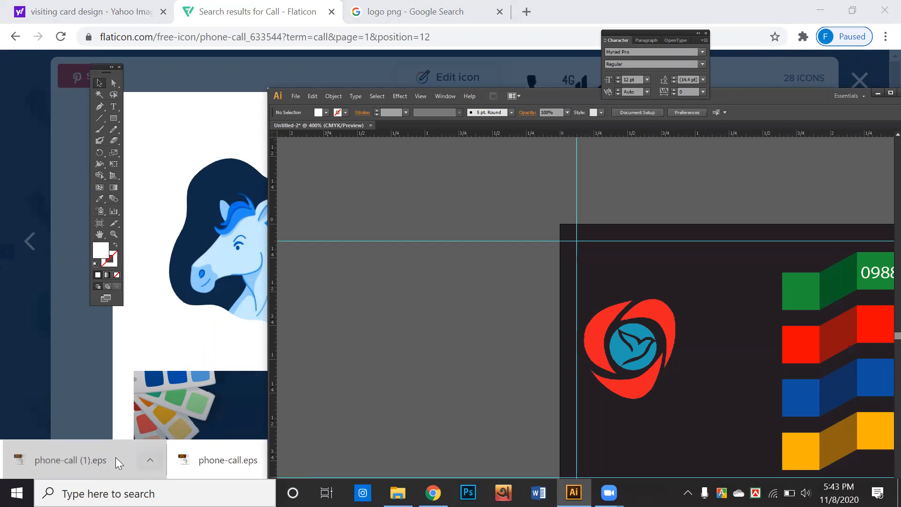
{"action": "left_click", "coordinate": [141, 455]}
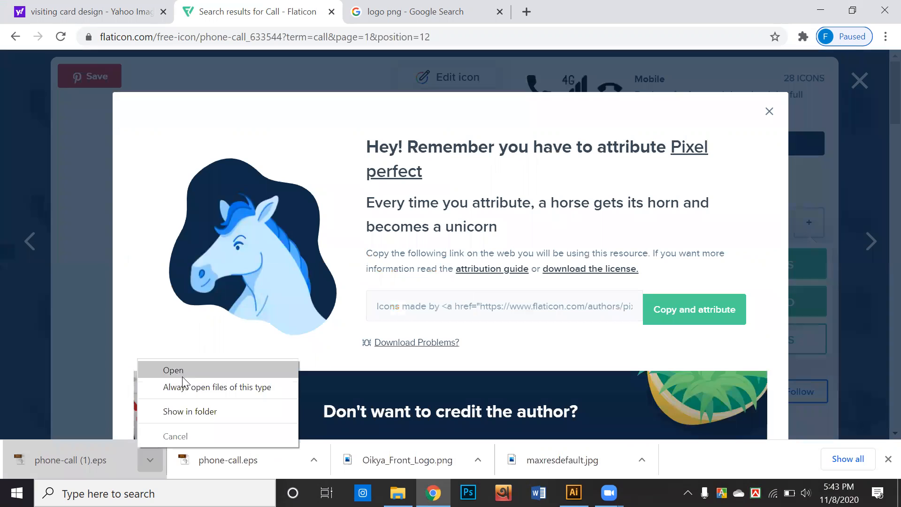
{"action": "left_click", "coordinate": [179, 373]}
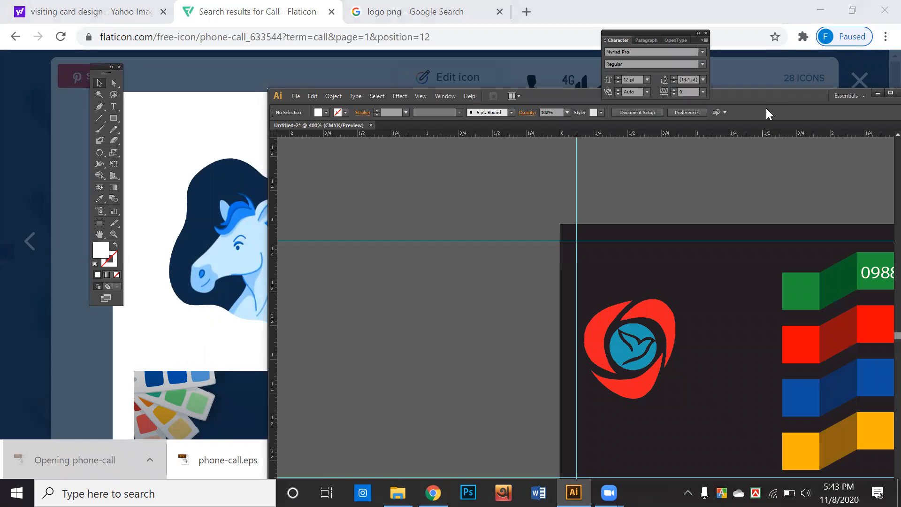
{"action": "left_click_drag", "start_coordinate": [730, 97], "coordinate": [651, 88]}
{"action": "left_click", "coordinate": [798, 84]}
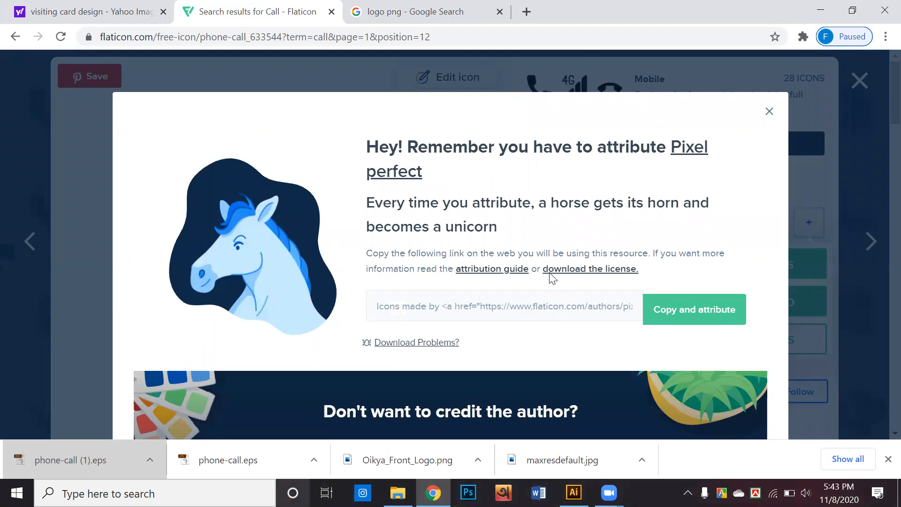
Step: Download the icon free as phone-call.svg and show it in the Downloads folder
{"action": "left_click", "coordinate": [770, 118]}
{"action": "left_click", "coordinate": [709, 222]}
{"action": "left_click", "coordinate": [557, 210]}
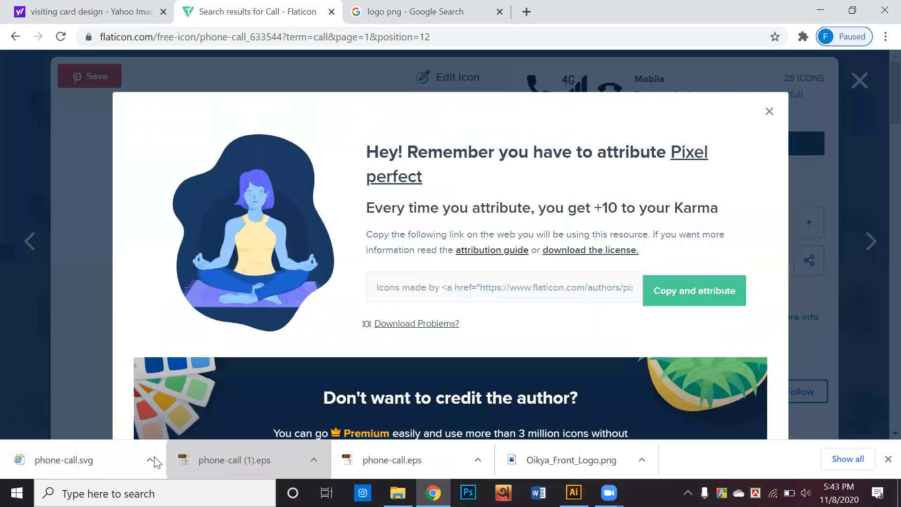
{"action": "left_click", "coordinate": [155, 462]}
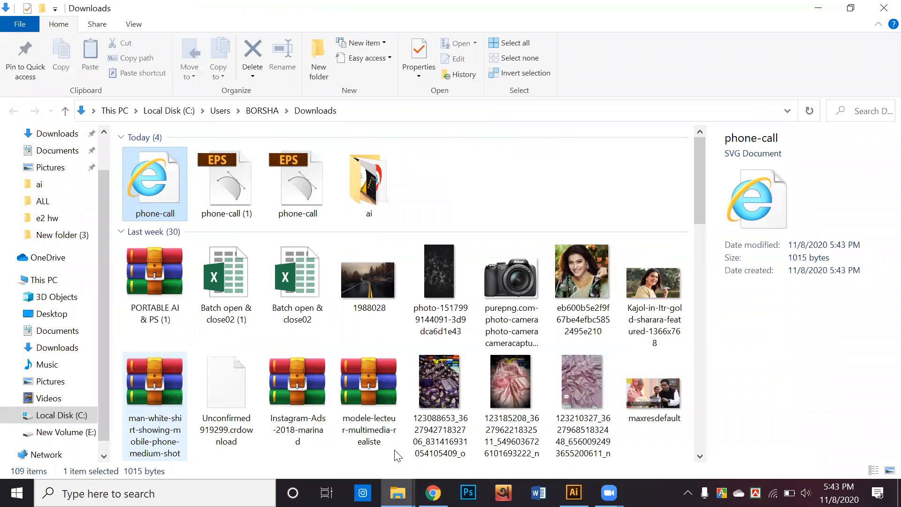
Step: Open phone-call.svg with Adobe Illustrator CS6, then switch back to the Downloads window
{"action": "right_click", "coordinate": [175, 194]}
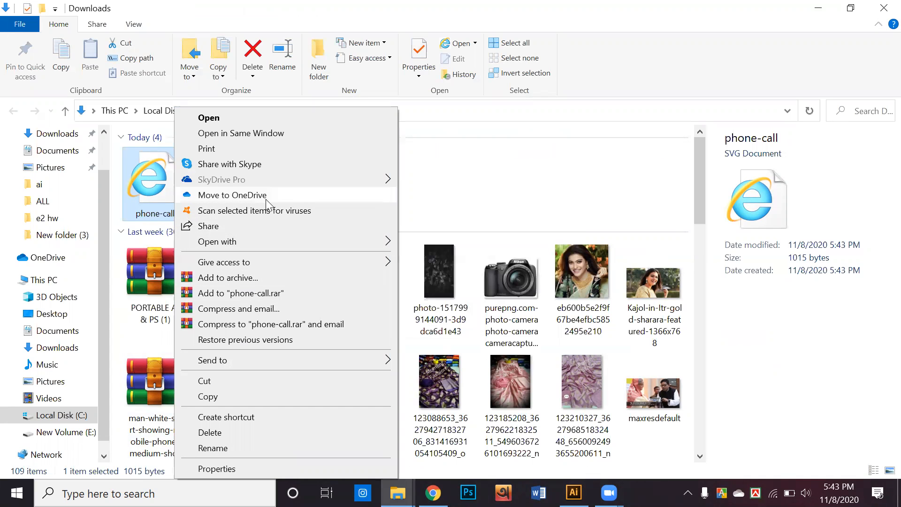
{"action": "mouse_move", "coordinate": [262, 241]}
{"action": "left_click", "coordinate": [413, 246]}
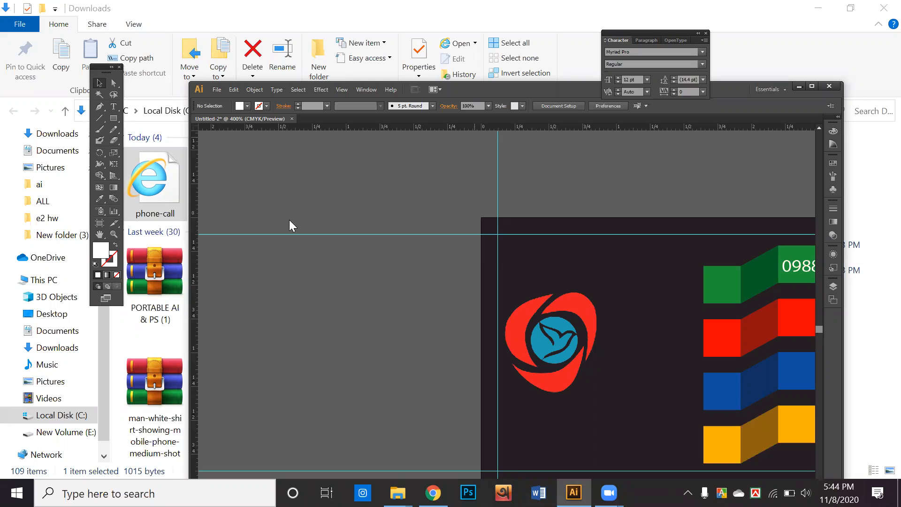
{"action": "key", "text": "alt+Tab"}
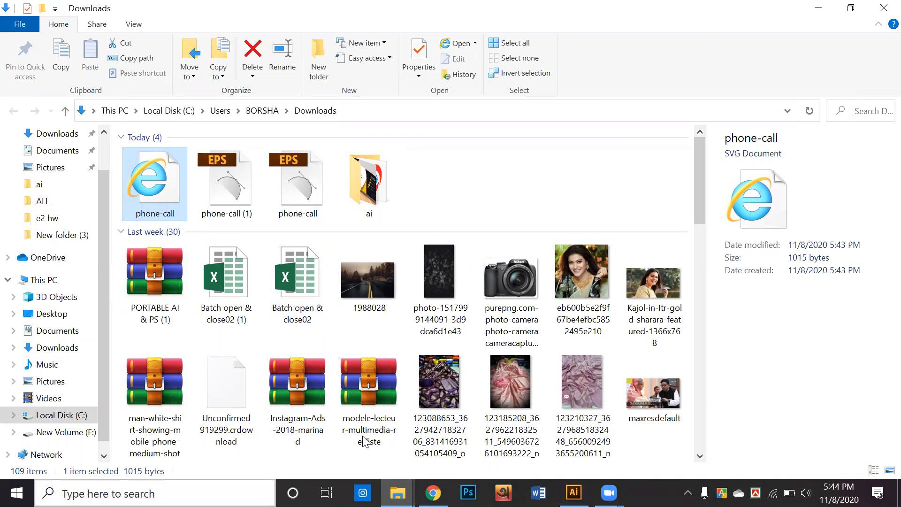
{"action": "left_click", "coordinate": [398, 492]}
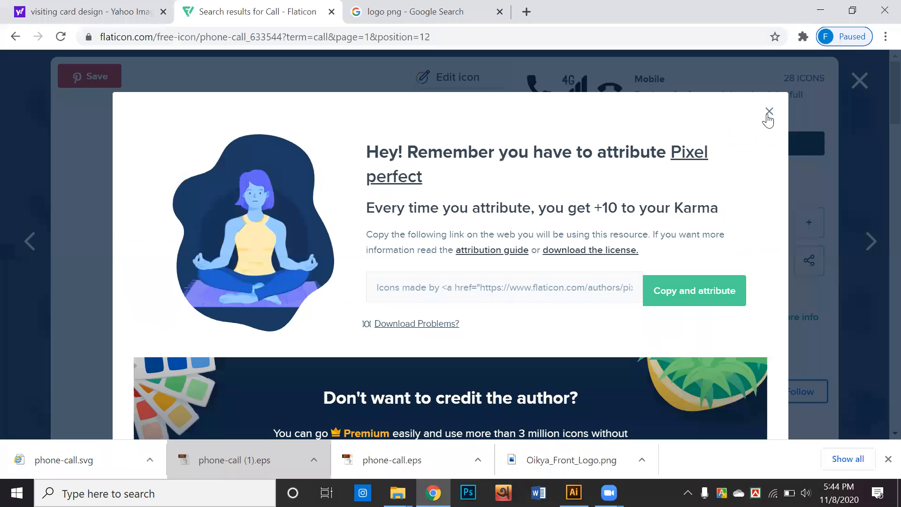
Step: Download the phone call icon as a 512px PNG, phone-call.png, then switch to Illustrator
{"action": "left_click", "coordinate": [769, 113]}
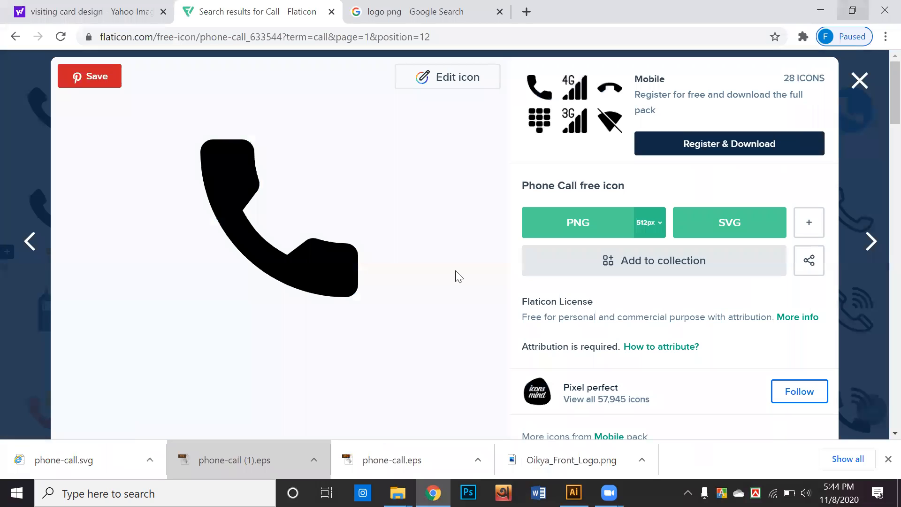
{"action": "key", "text": "alt+Tab"}
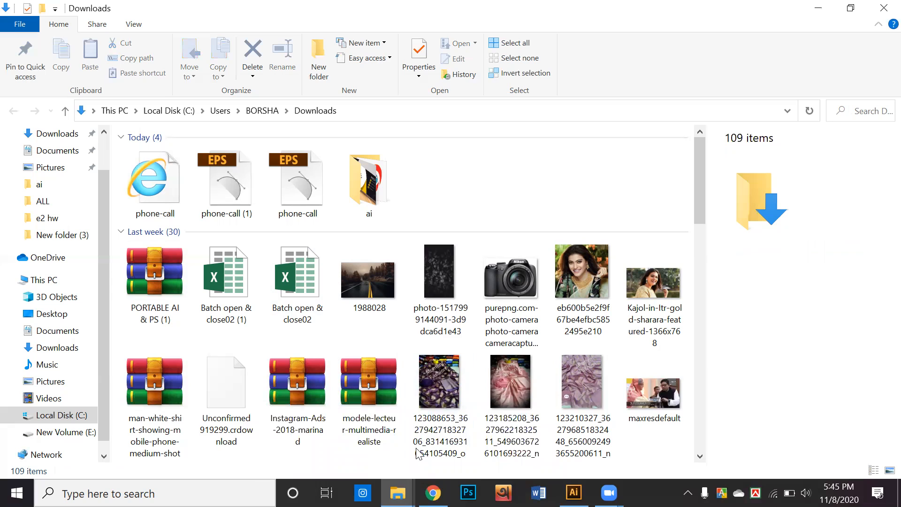
{"action": "key", "text": "alt+Tab"}
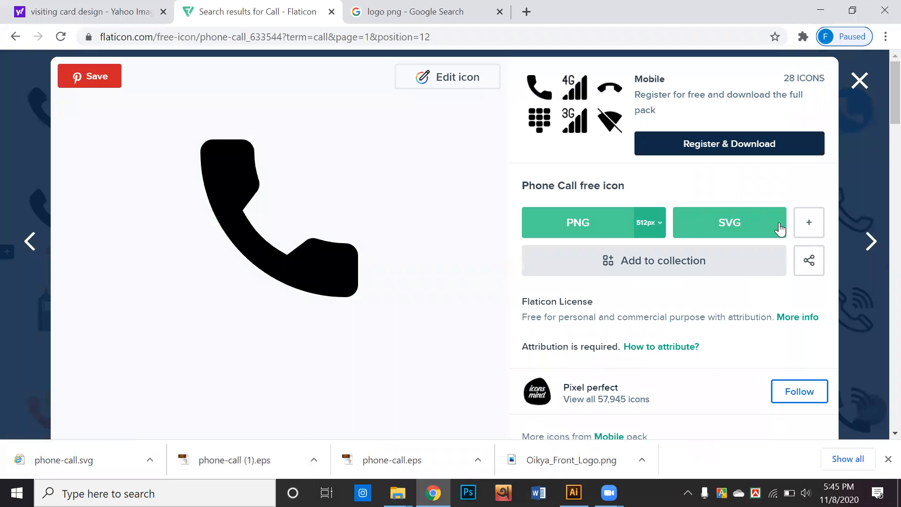
{"action": "left_click", "coordinate": [655, 227]}
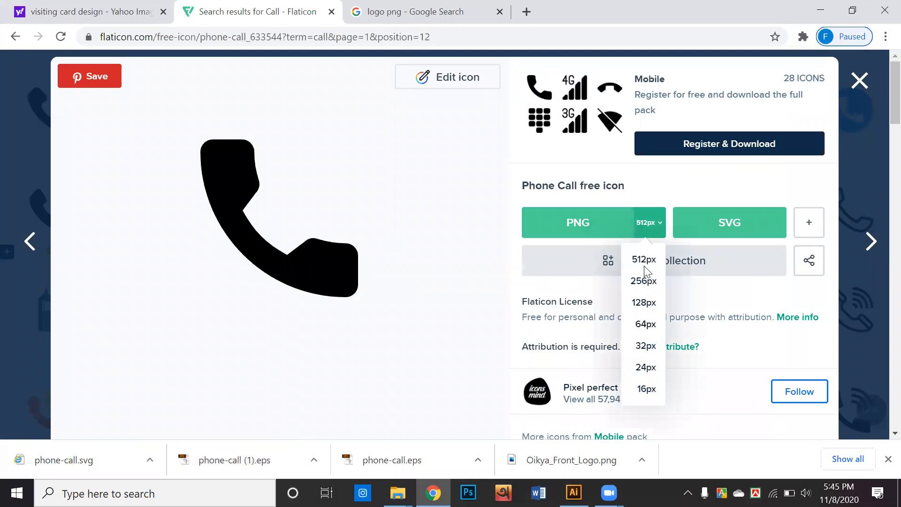
{"action": "left_click", "coordinate": [644, 268]}
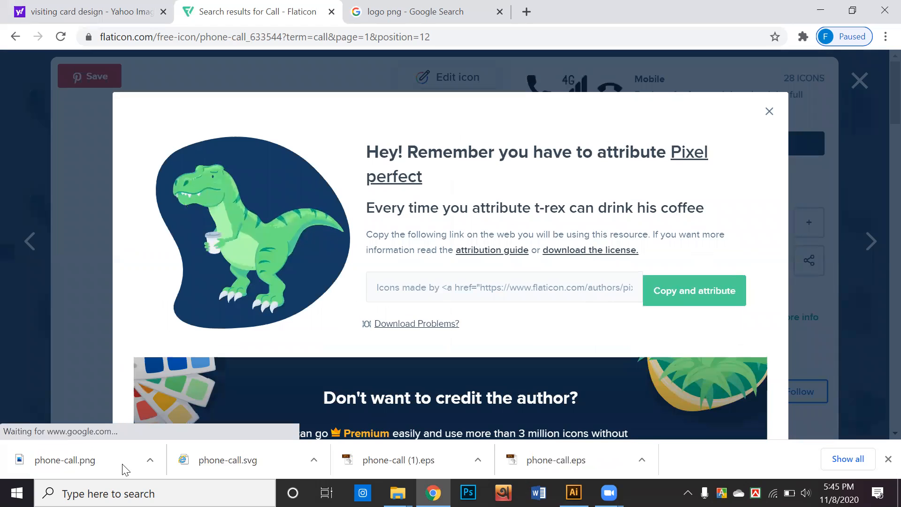
{"action": "key", "text": "alt+Tab"}
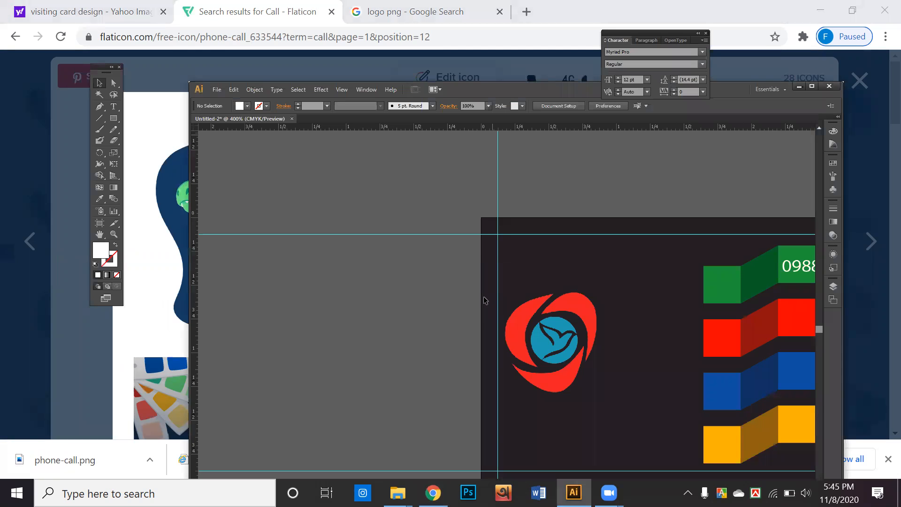
Step: Zoom out with Ctrl+1 to show the full card: bird logo, four ribbons and phone number
{"action": "scroll", "coordinate": [484, 319], "scroll_direction": "down", "scroll_amount": 1}
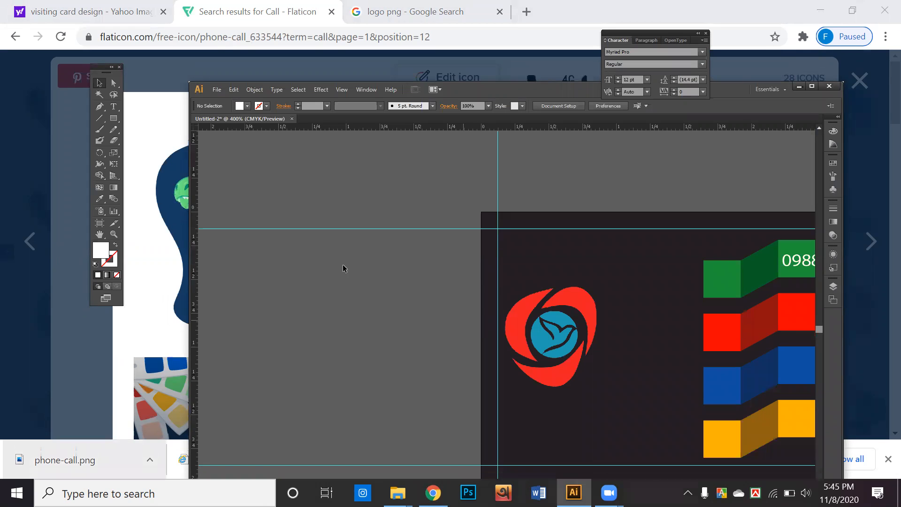
{"action": "key", "text": "ctrl+1"}
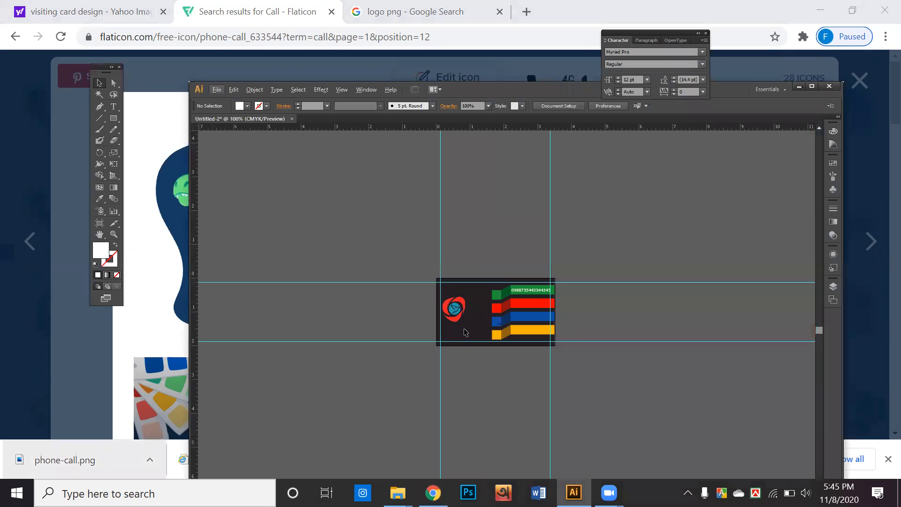
{"action": "scroll", "coordinate": [464, 332], "scroll_direction": "right", "scroll_amount": 3}
{"action": "scroll", "coordinate": [349, 314], "scroll_direction": "up", "scroll_amount": 1}
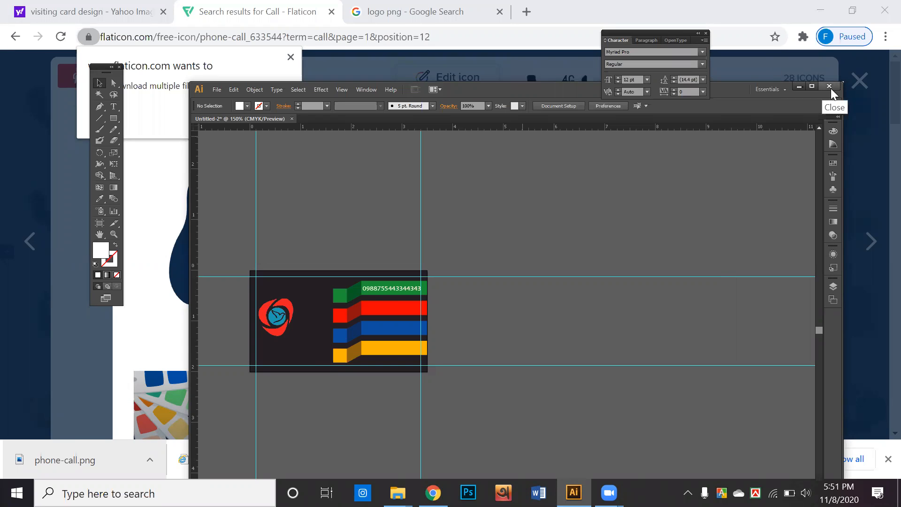
Step: Close the business card without saving, block Chrome's extra downloads, and bring up Zoom's Home window
{"action": "key", "text": "ctrl+w"}
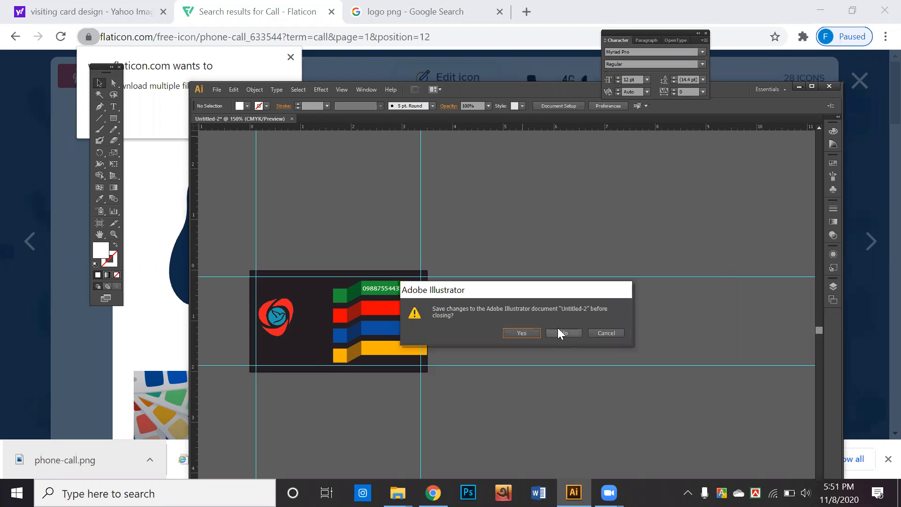
{"action": "left_click", "coordinate": [558, 329]}
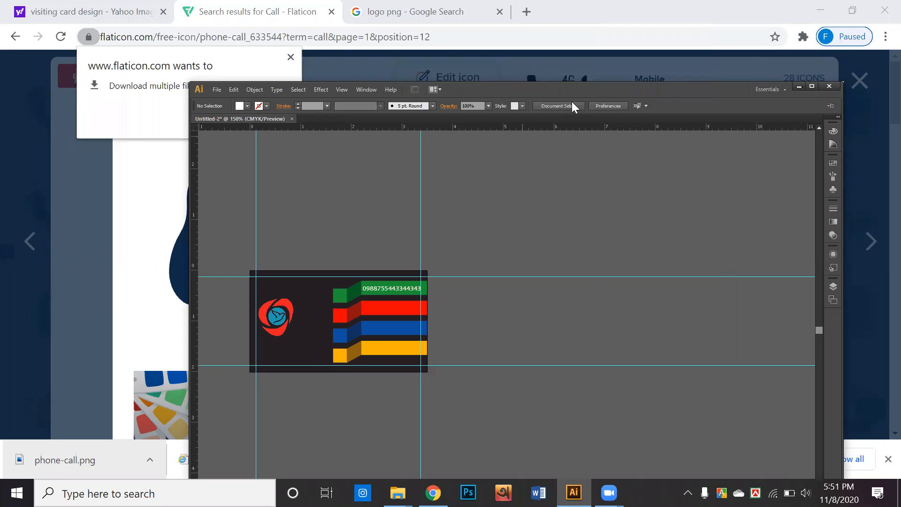
{"action": "left_click", "coordinate": [290, 57]}
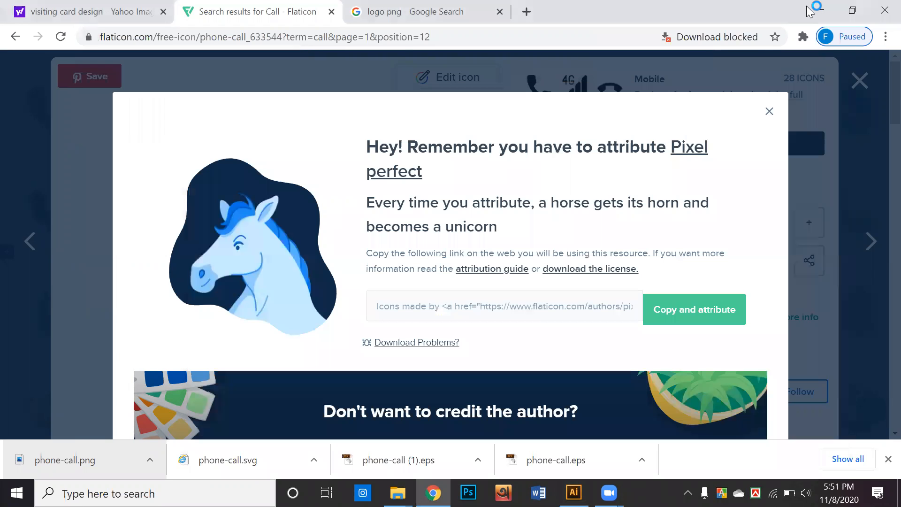
{"action": "left_click", "coordinate": [807, 7]}
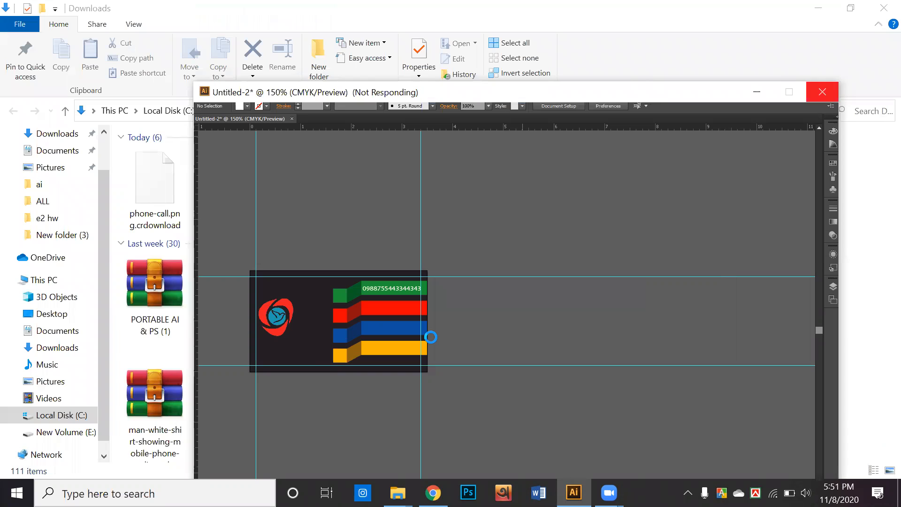
{"action": "left_click", "coordinate": [610, 490]}
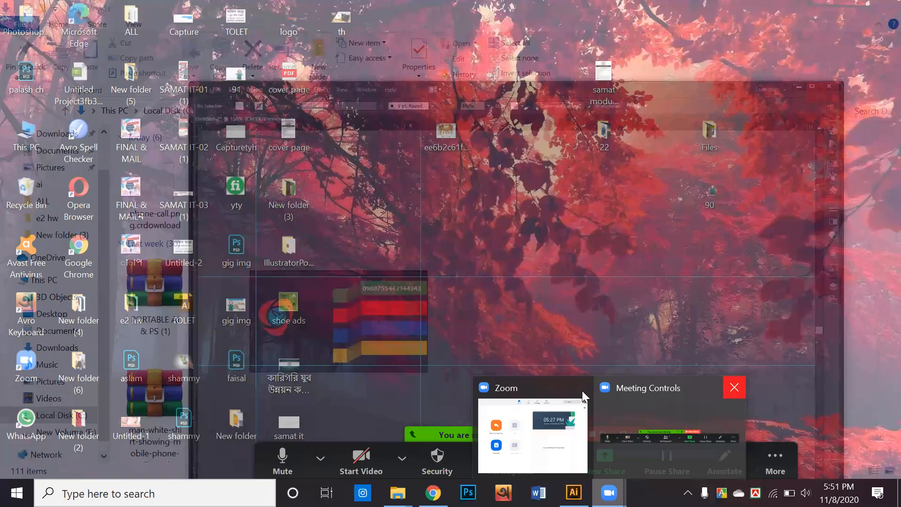
{"action": "mouse_move", "coordinate": [582, 390]}
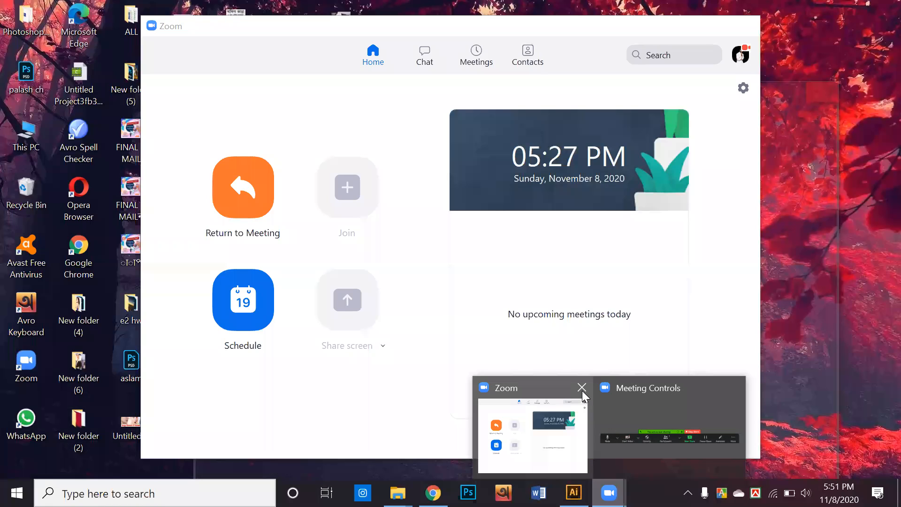